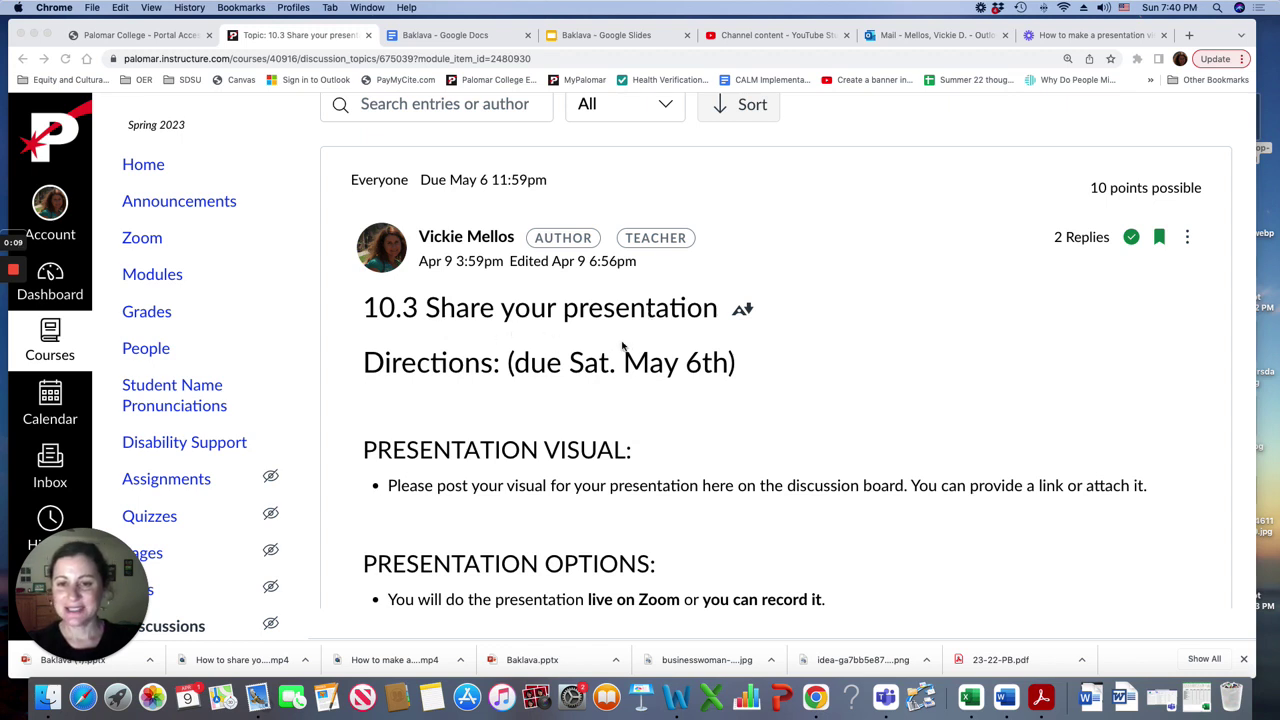
Review the directions of the 10.3 Share your presentation discussion and start a reply to it
scroll(594, 420, "down", 1)
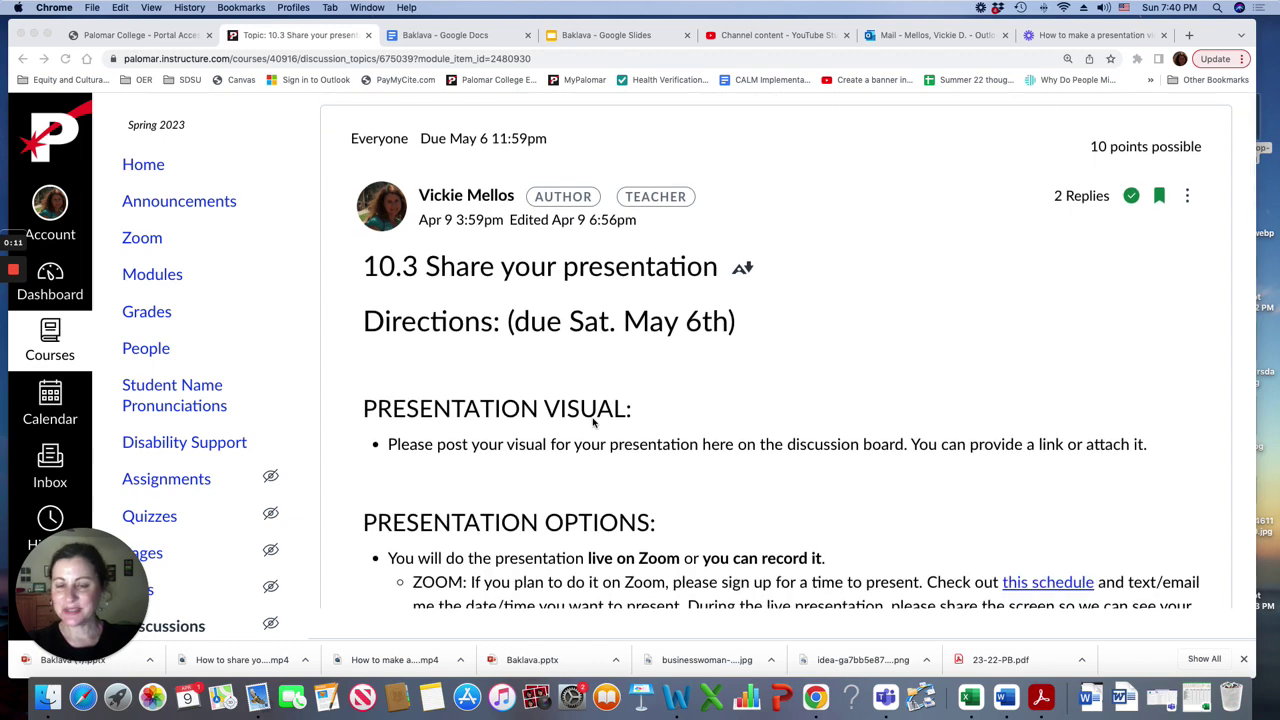
scroll(593, 423, "down", 10)
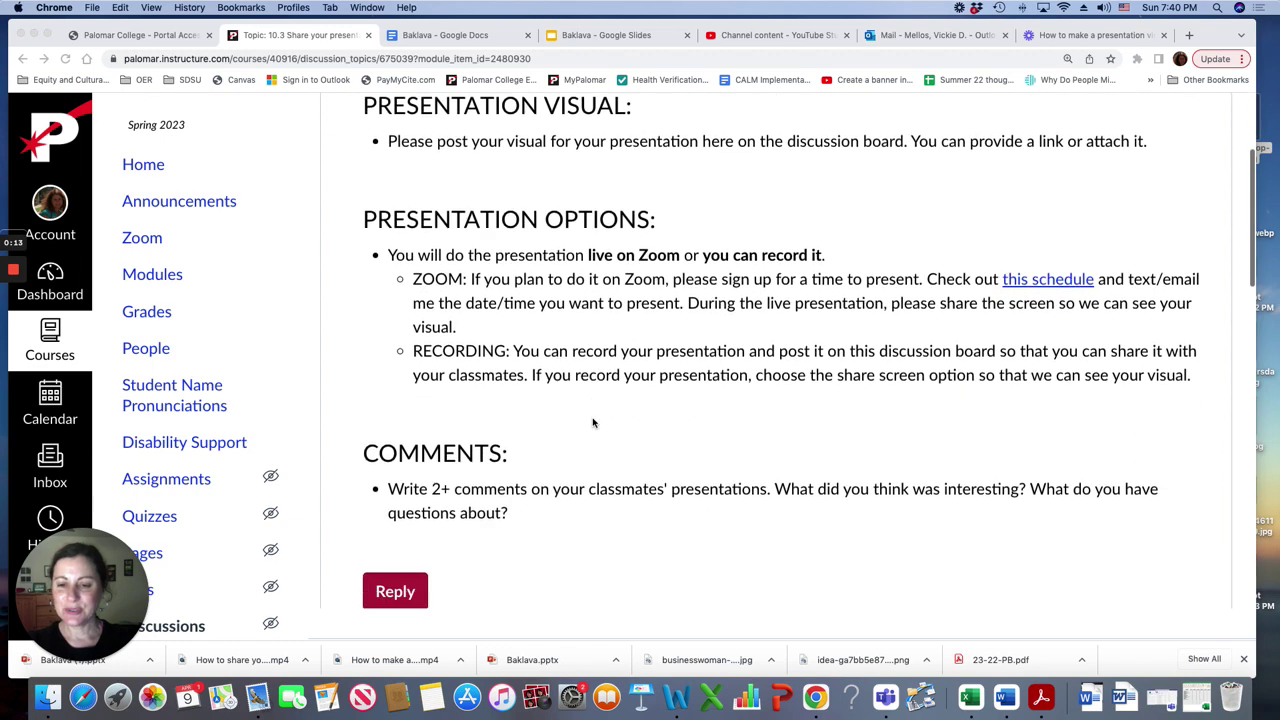
scroll(594, 423, "down", 5)
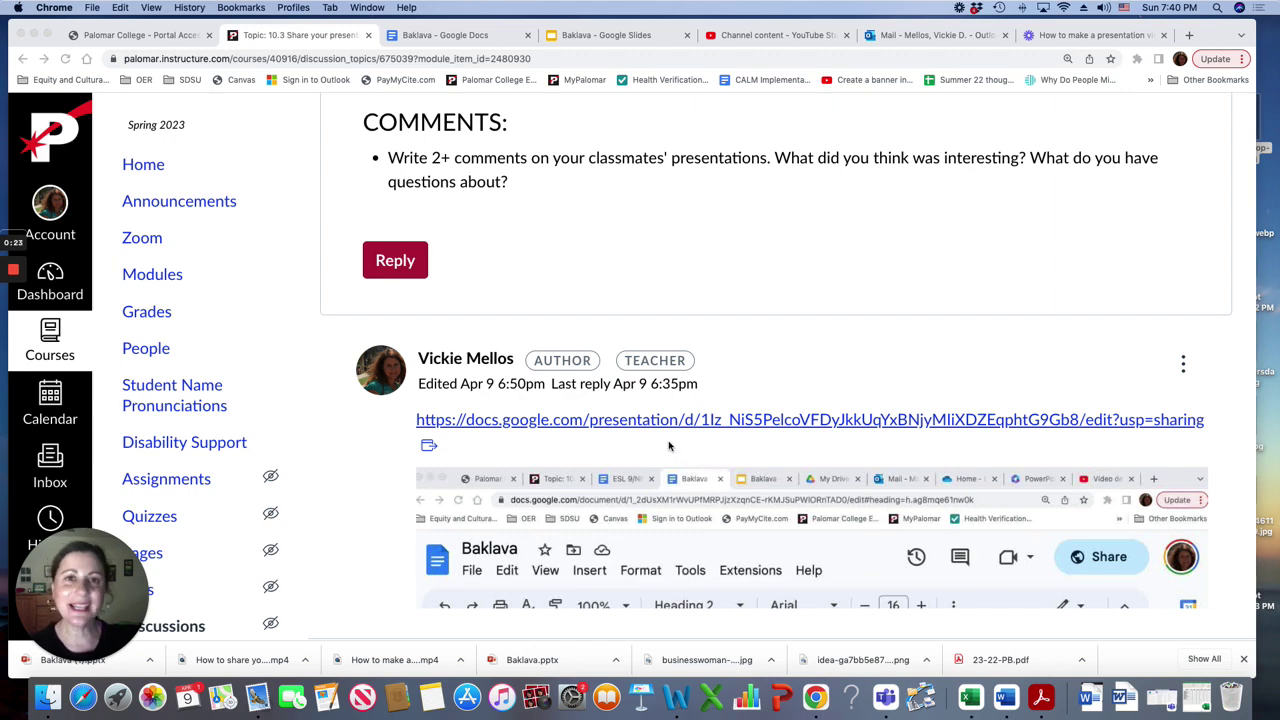
scroll(669, 446, "up", 5)
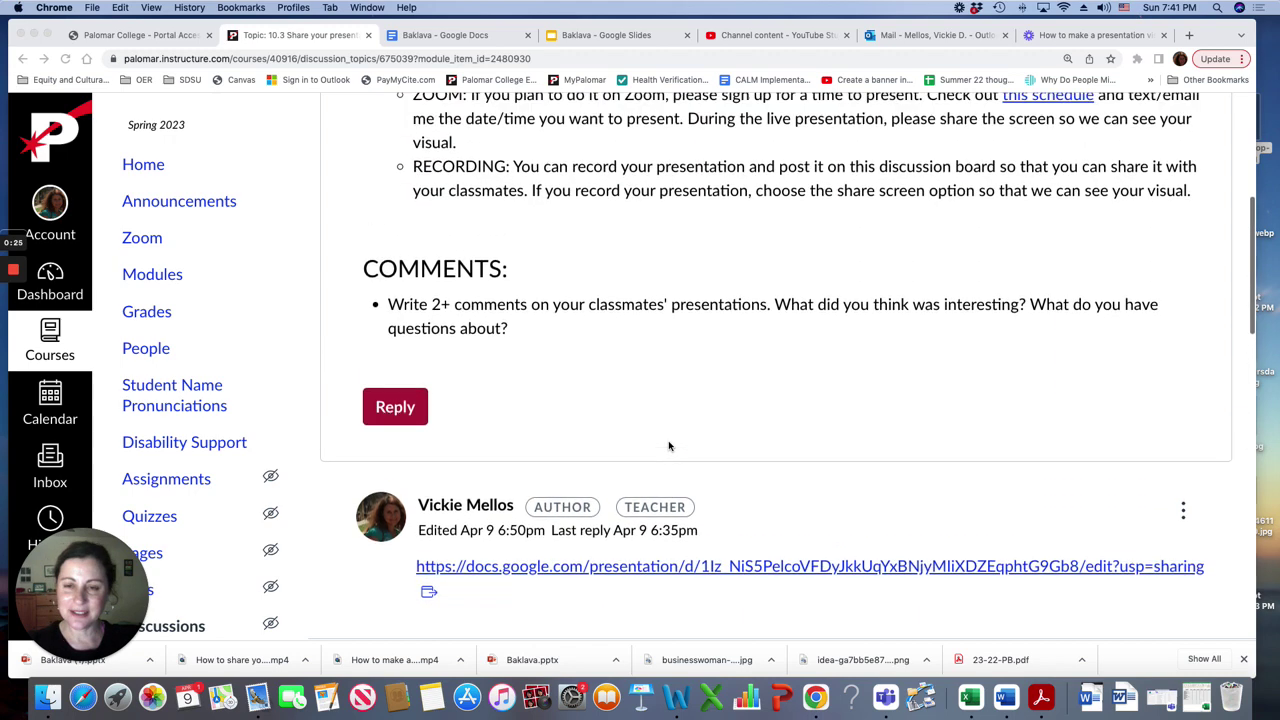
scroll(669, 446, "up", 1)
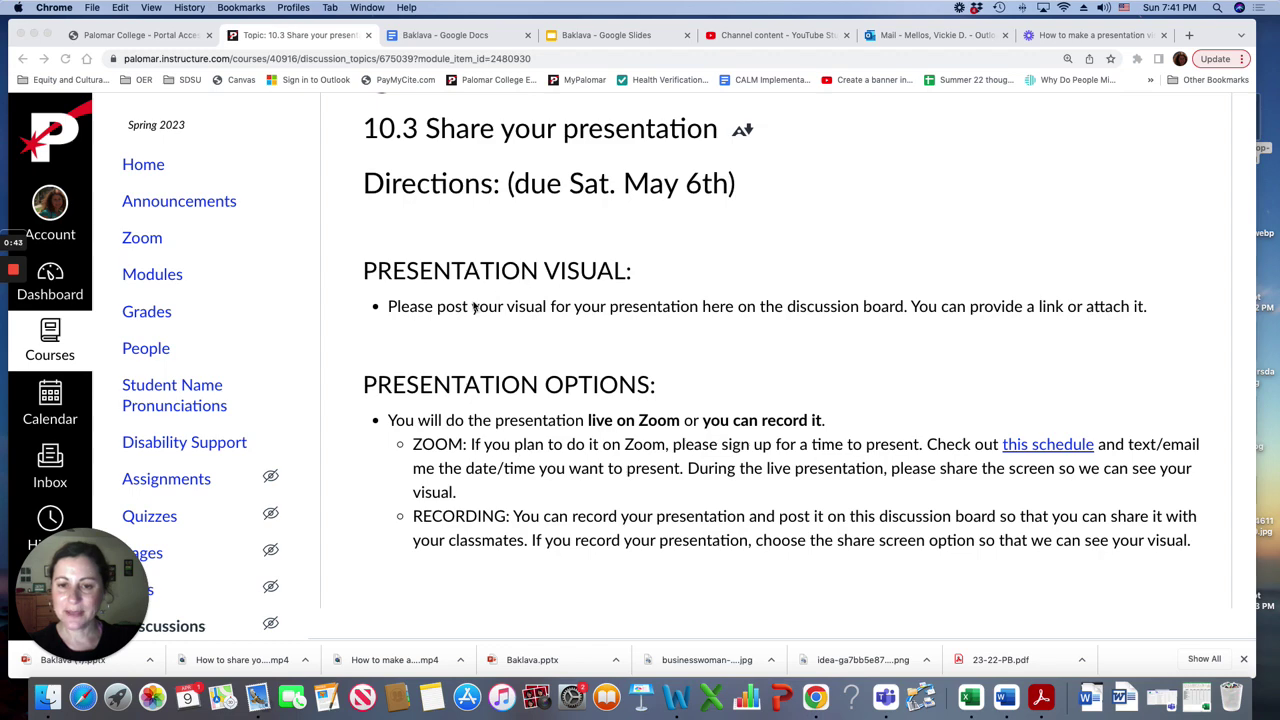
scroll(474, 307, "down", 7)
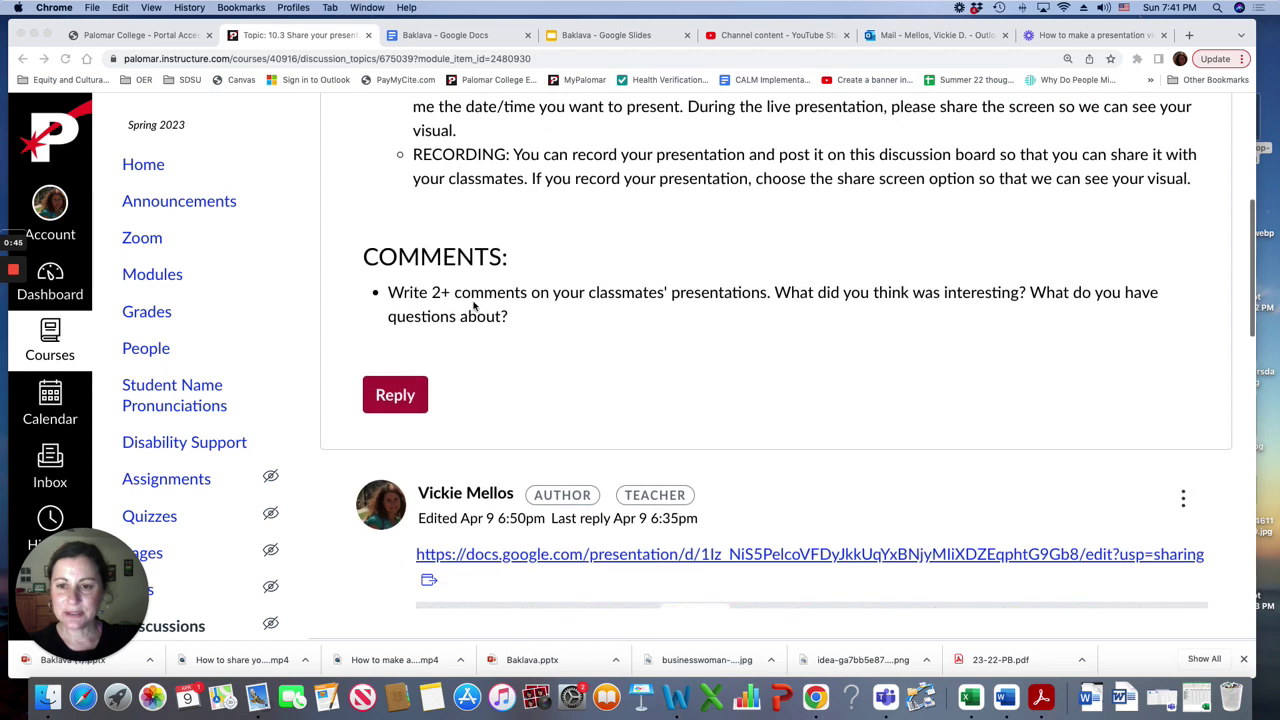
left_click(395, 393)
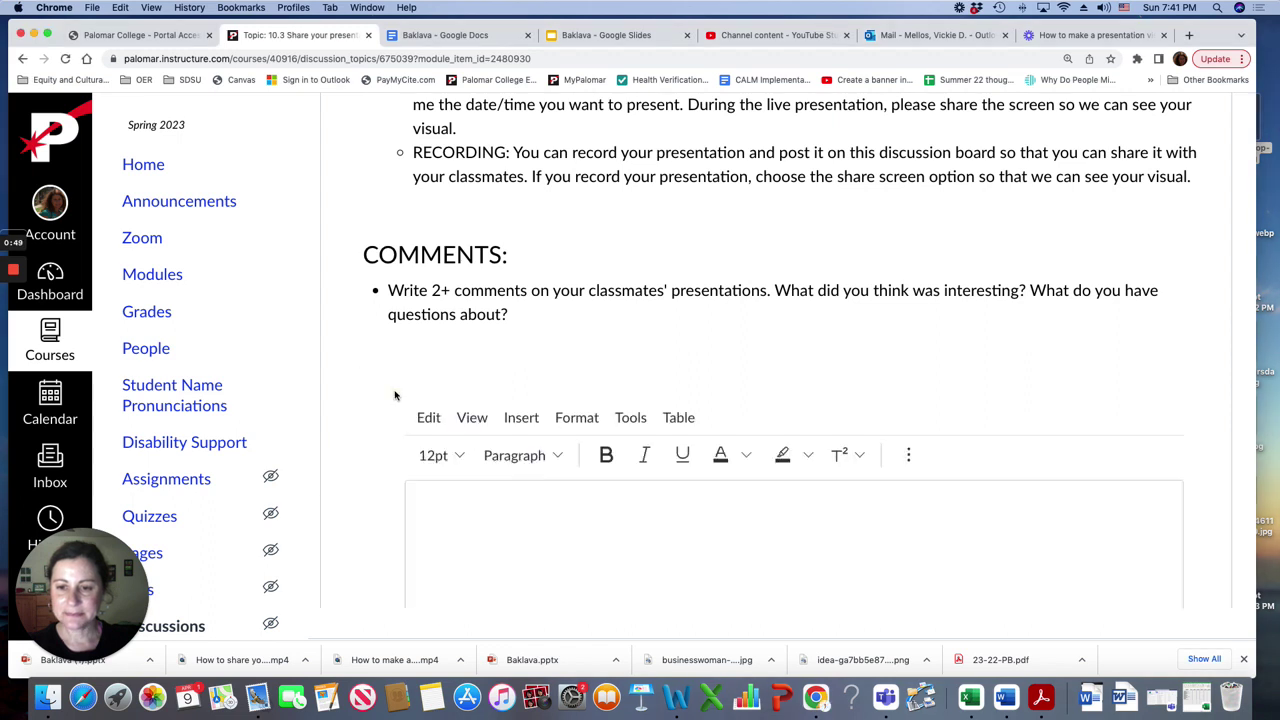
left_click(477, 520)
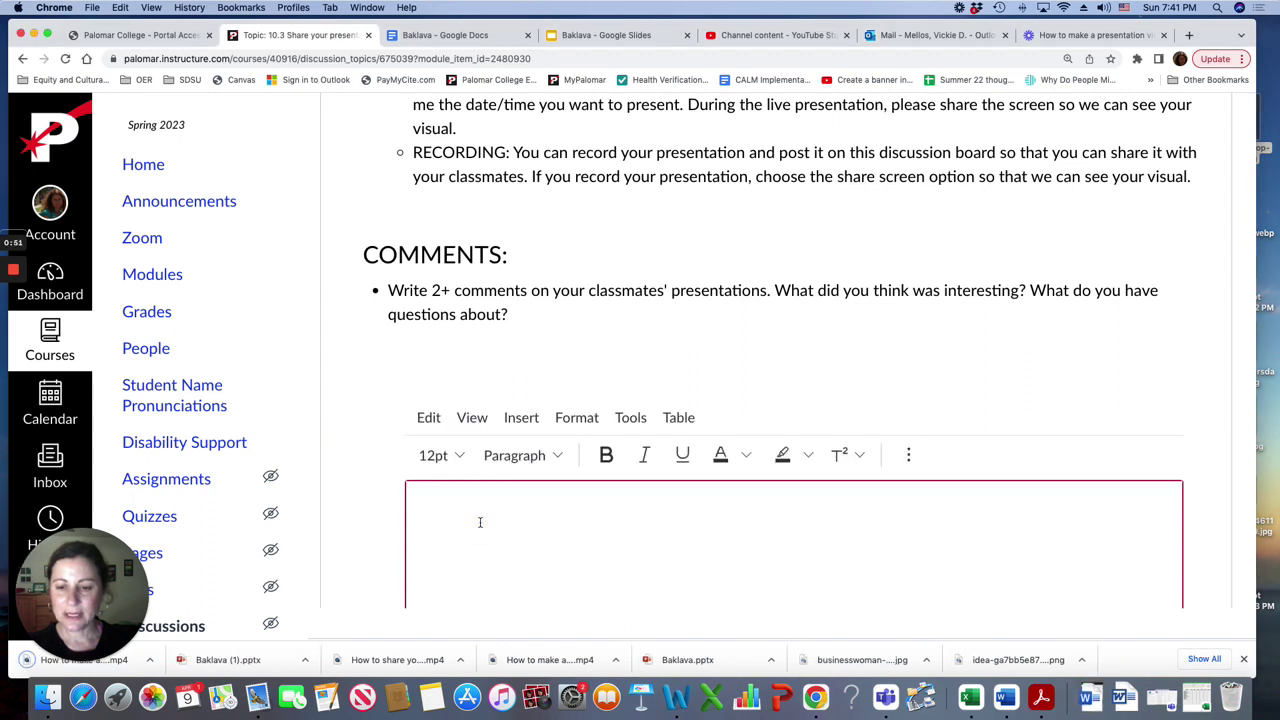
scroll(480, 521, "down", 4)
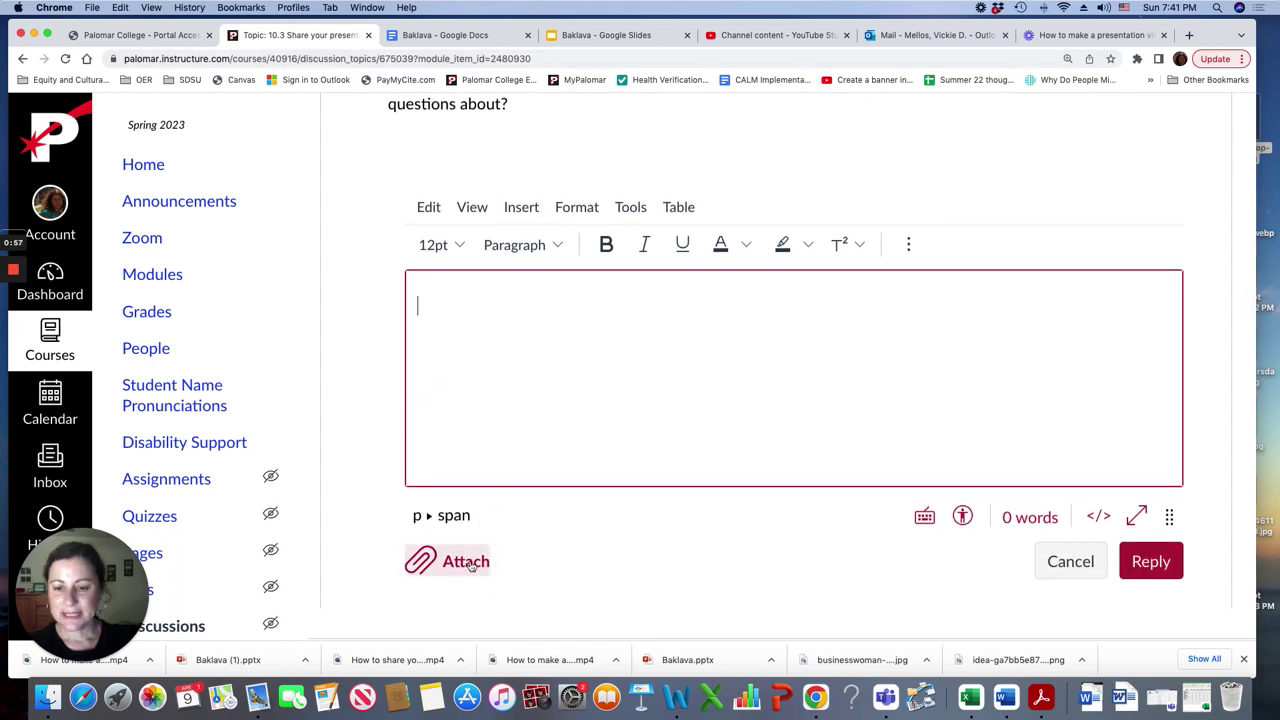
Switch to the Baklava presentation in Google Slides and download it as a PDF document
left_click(622, 38)
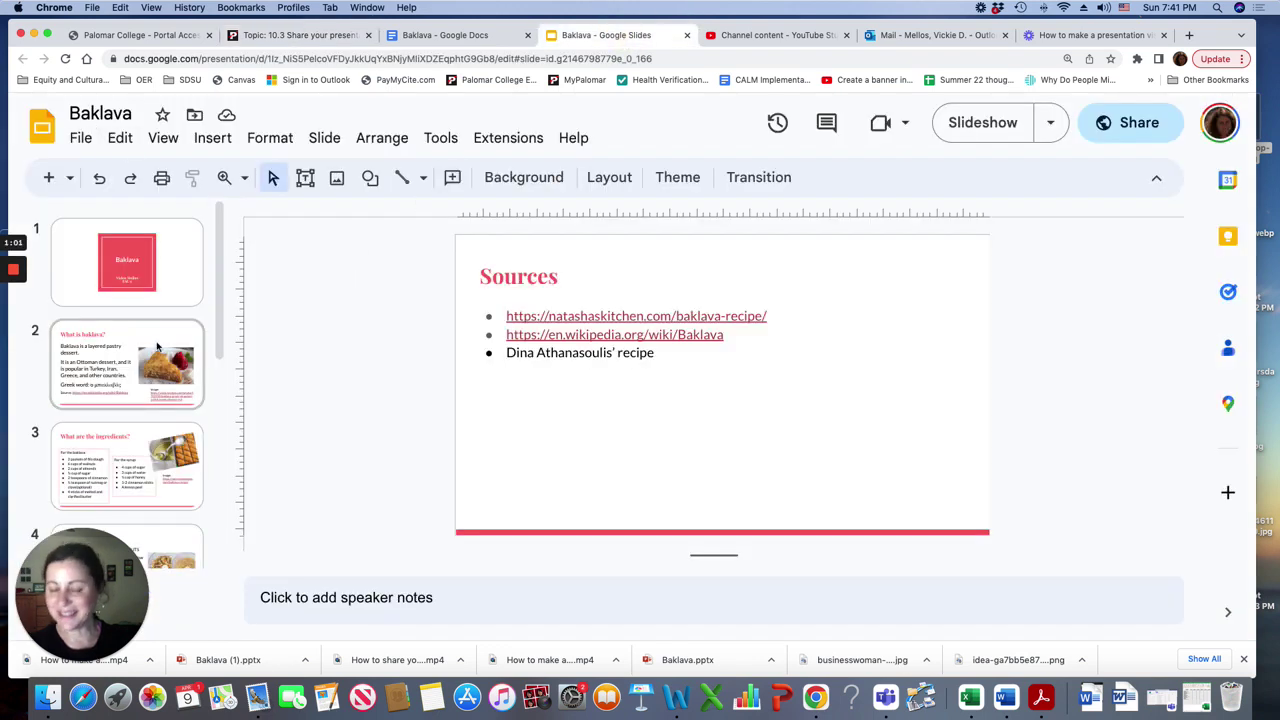
left_click(123, 270)
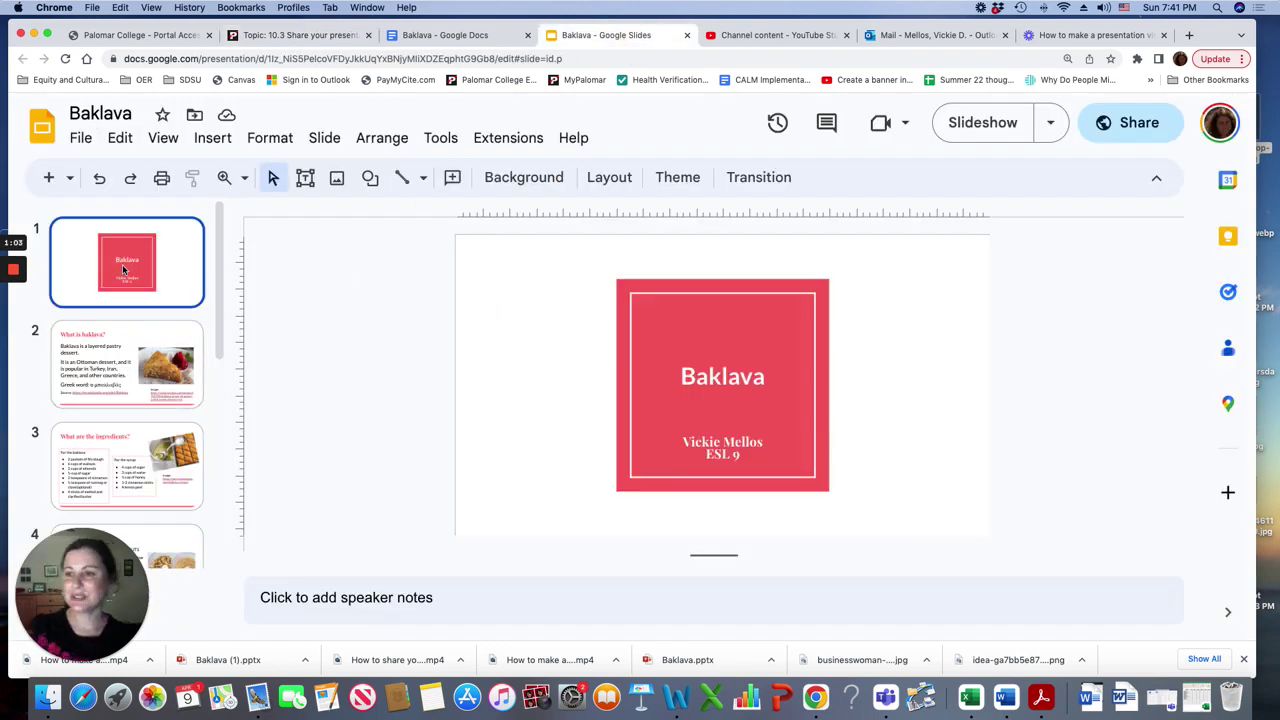
left_click(84, 139)
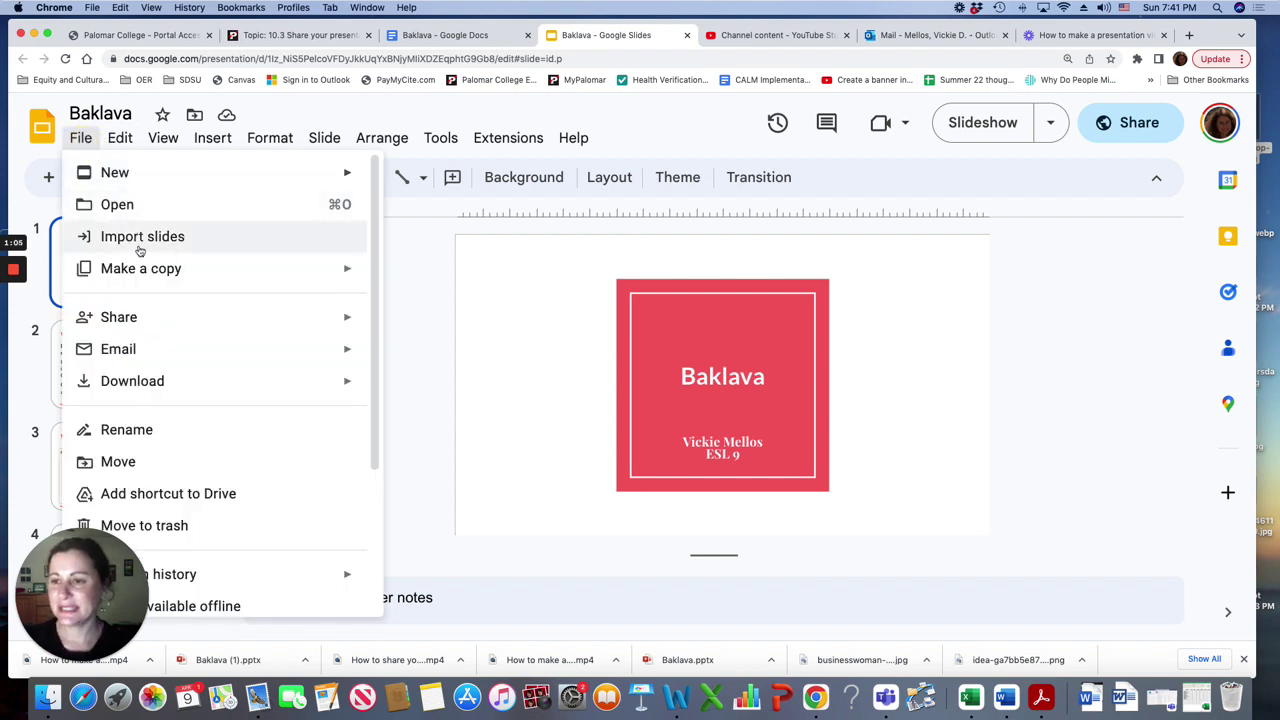
mouse_move(155, 378)
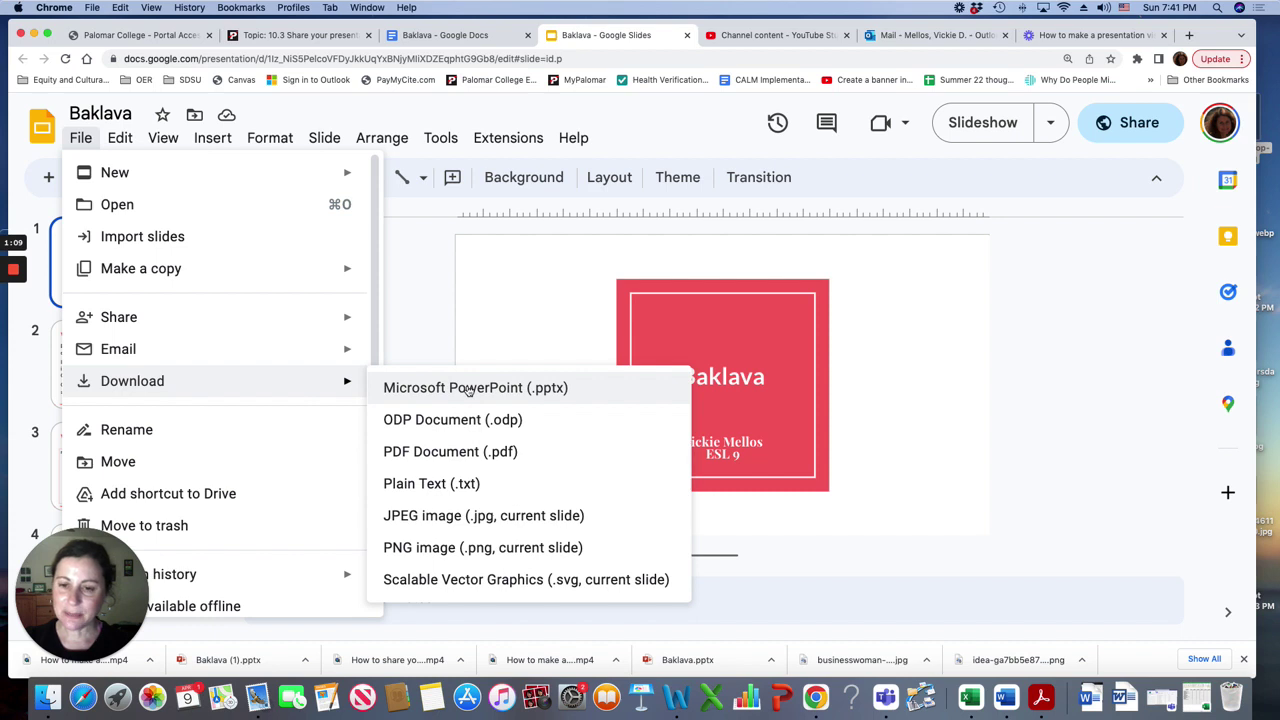
left_click(437, 453)
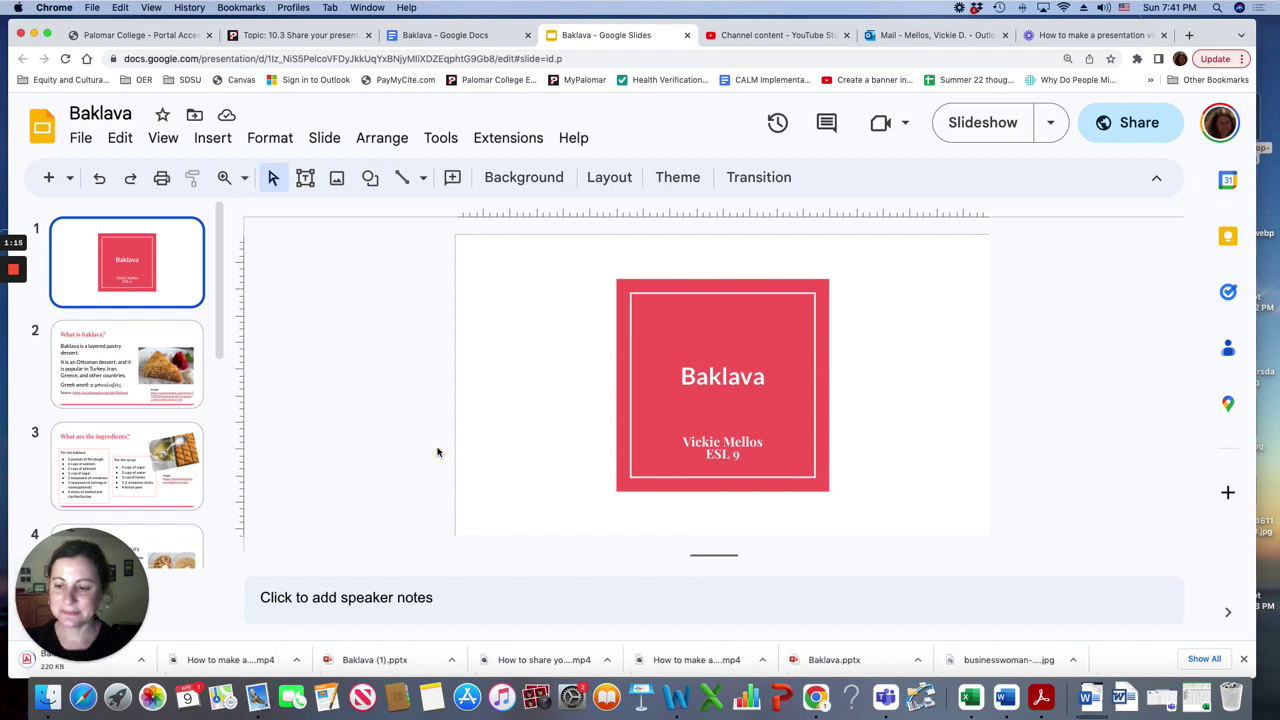
left_click_drag(106, 573, 106, 485)
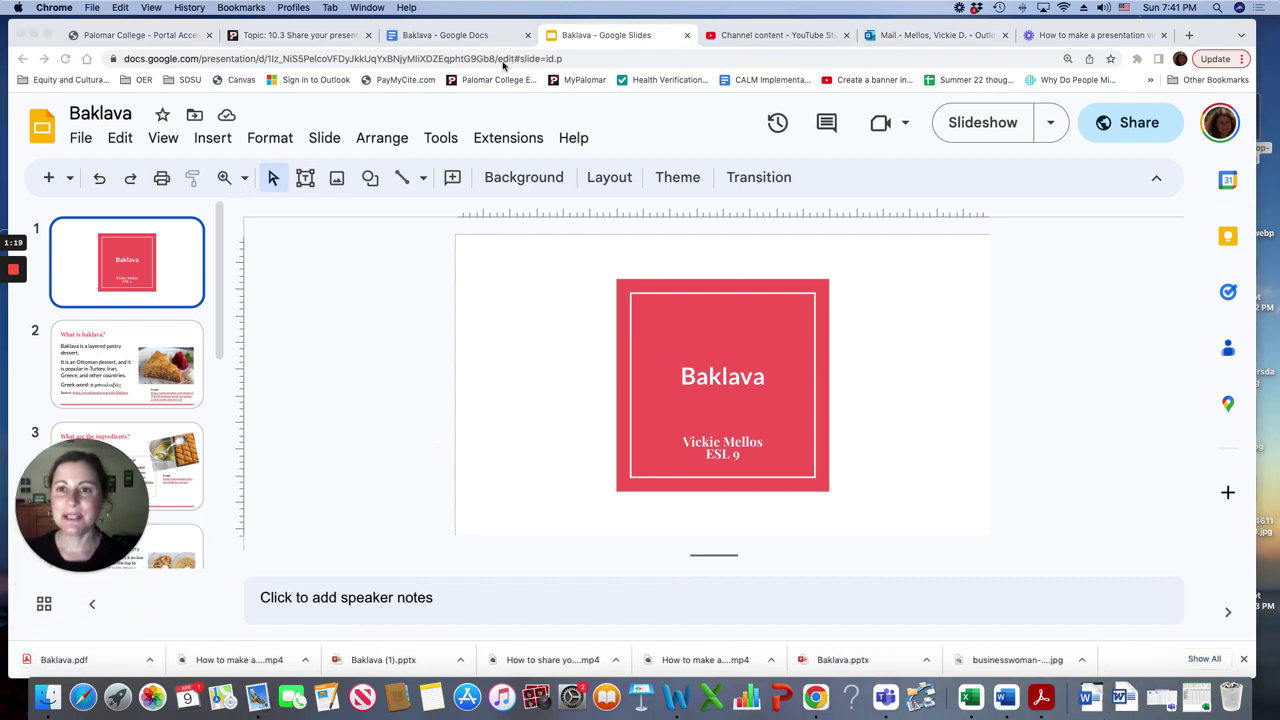
Return to the discussion reply, attach Baklava.pdf from the Downloads folder and post the reply
left_click(300, 35)
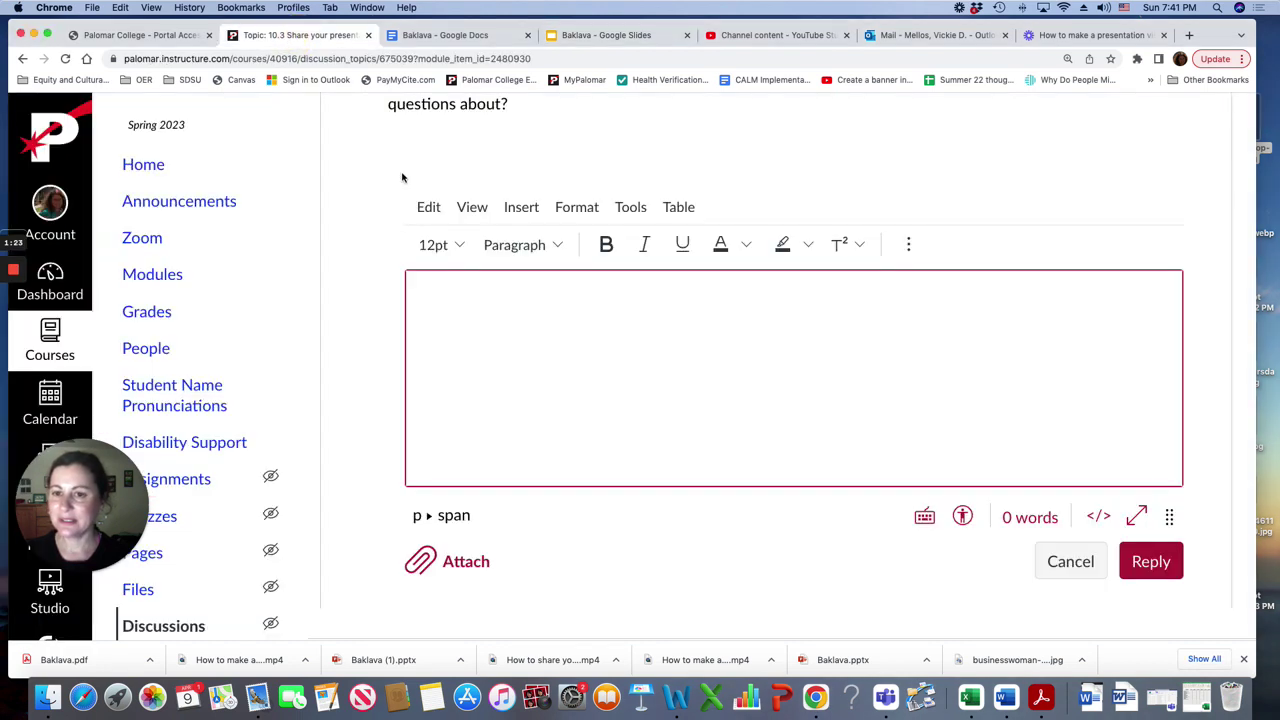
left_click(465, 566)
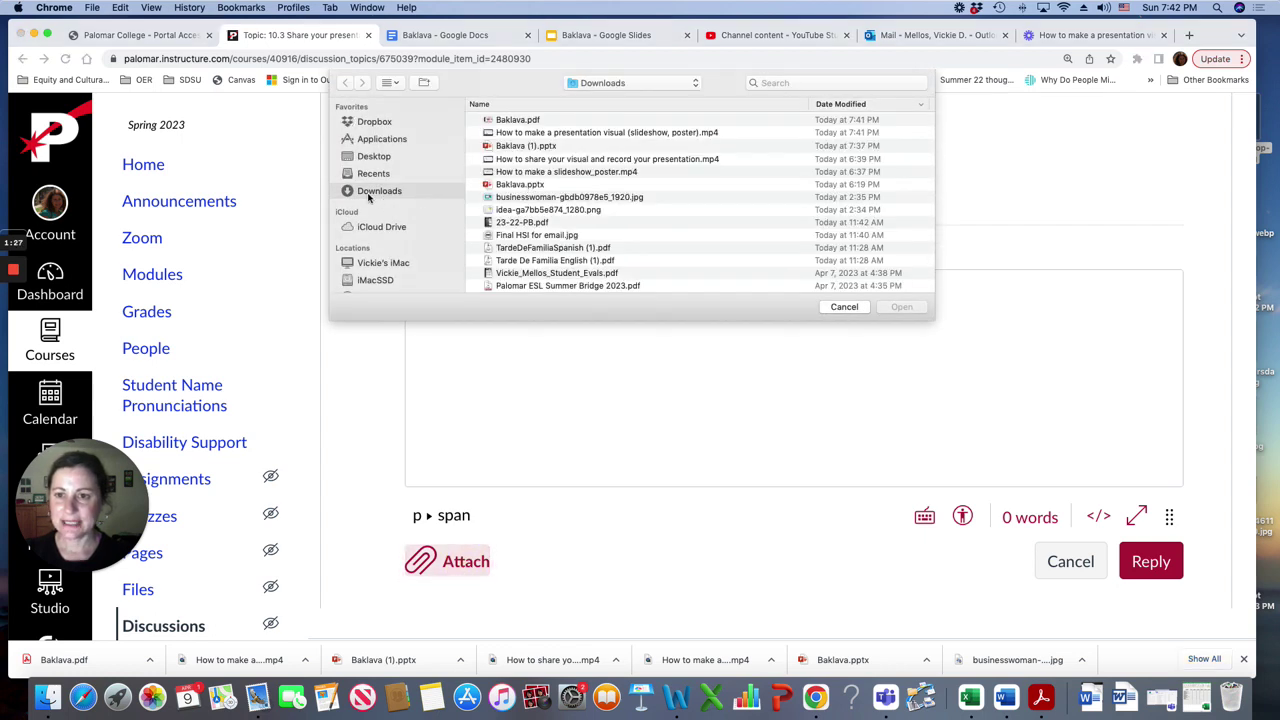
left_click(530, 122)
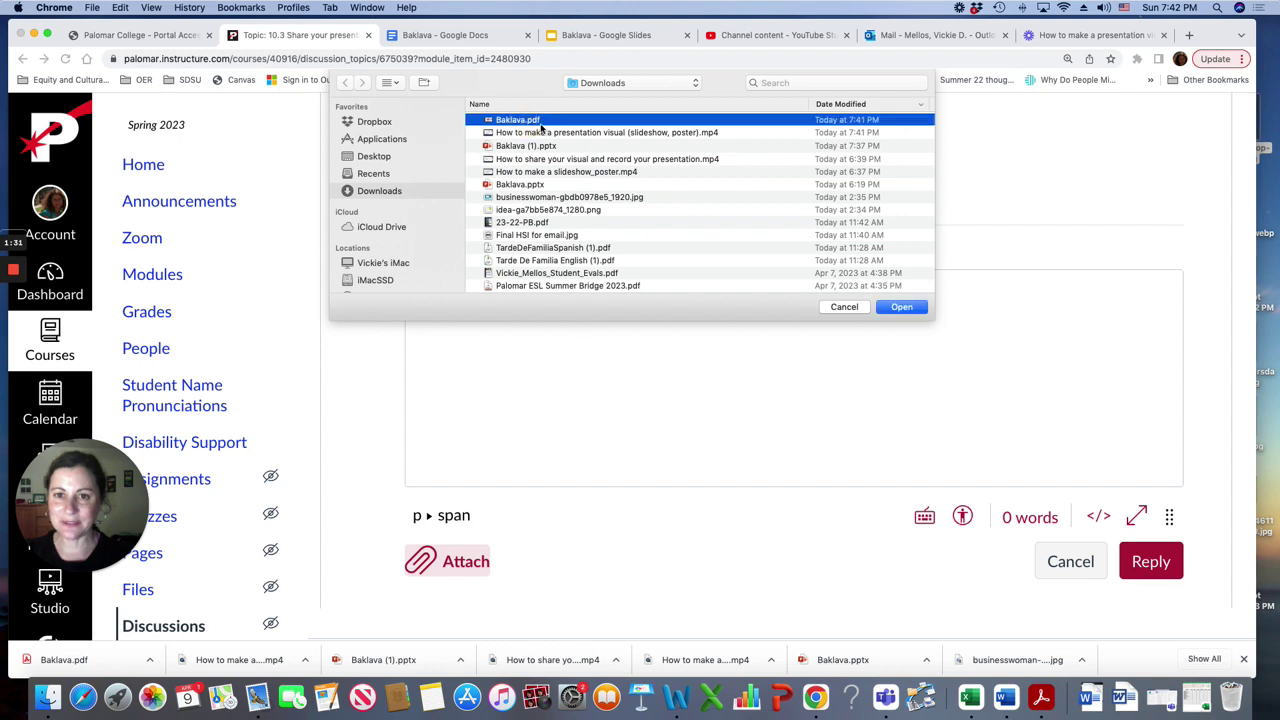
left_click(903, 307)
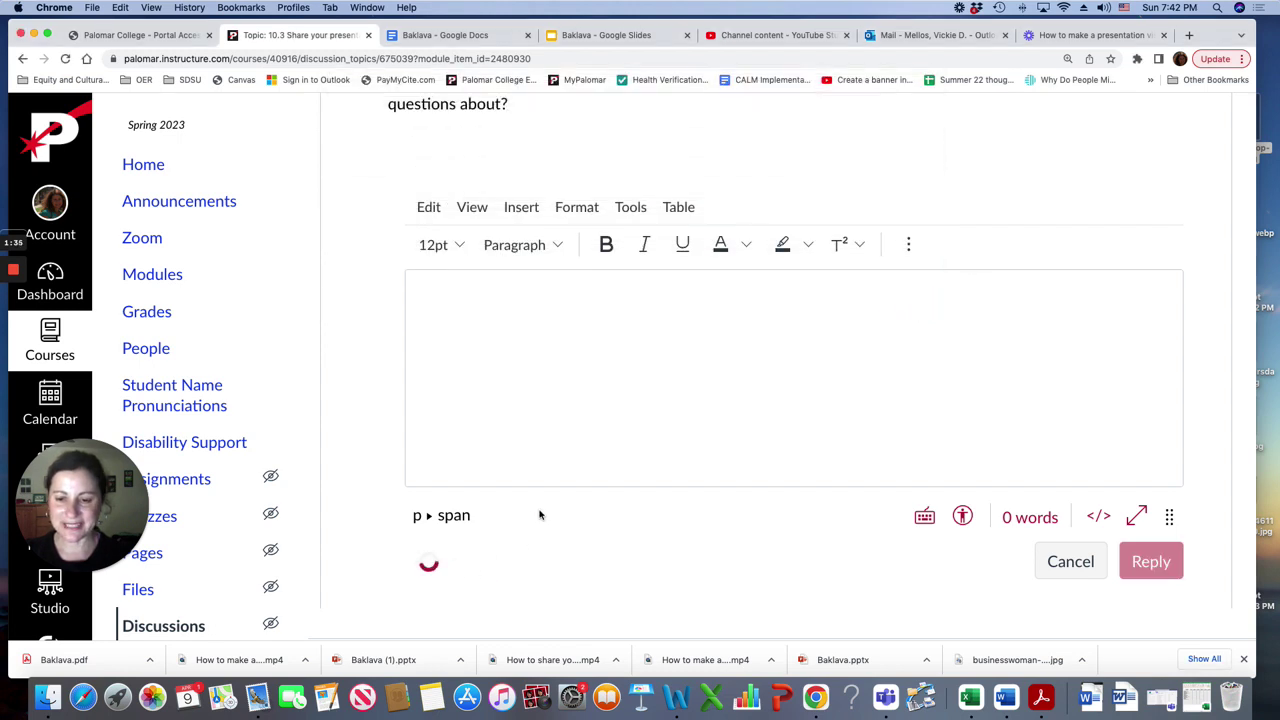
scroll(540, 514, "down", 2)
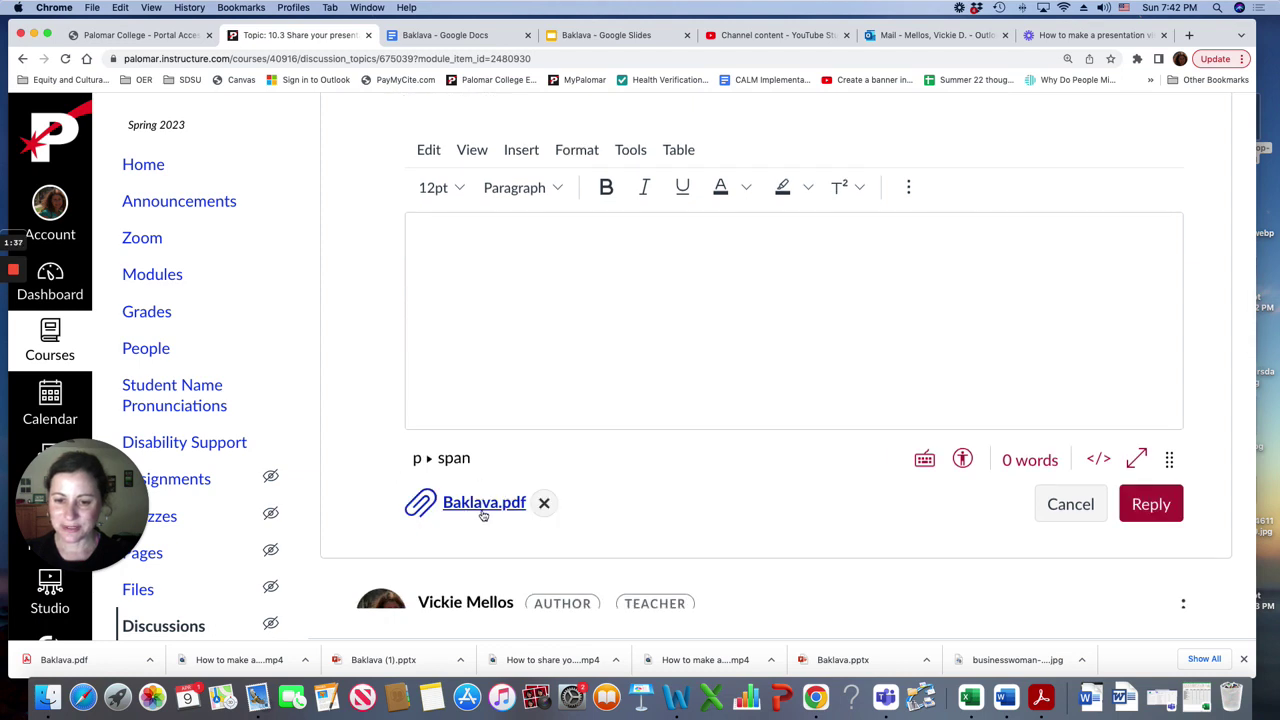
left_click(1150, 504)
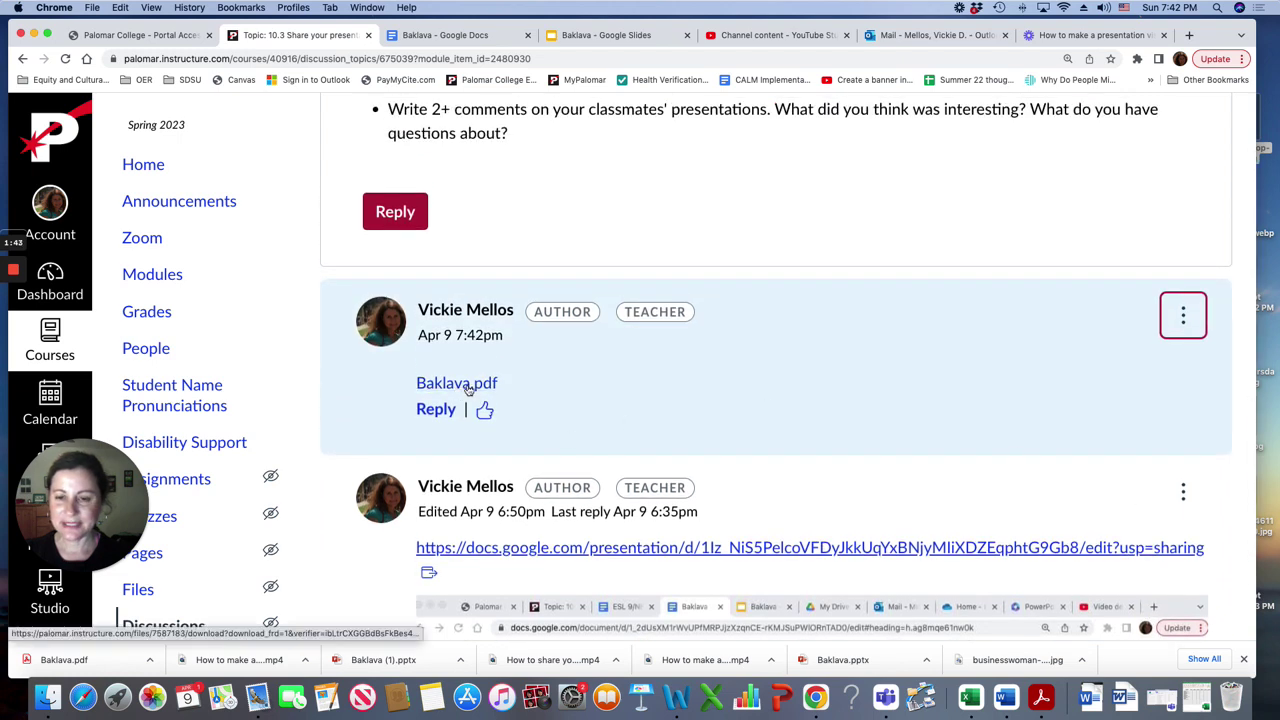
Download the Baklava.pdf attachment from the posted reply and open it to check its slides
left_click(465, 391)
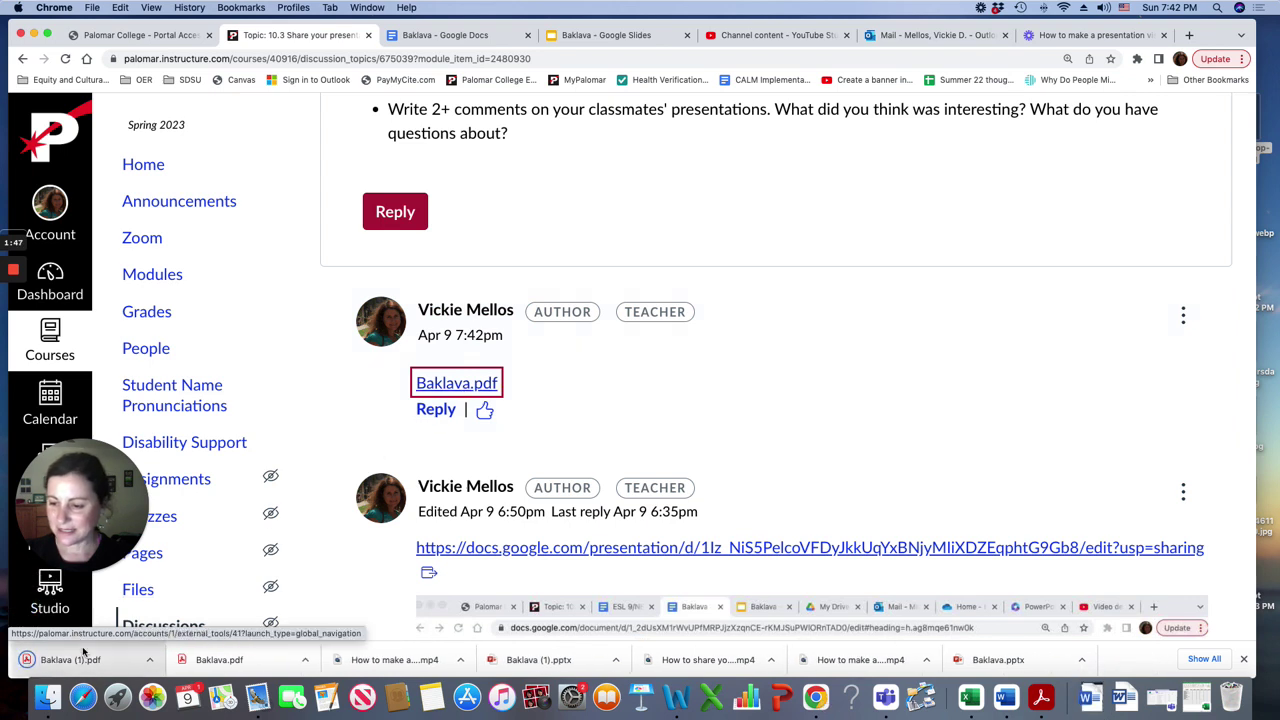
left_click(35, 659)
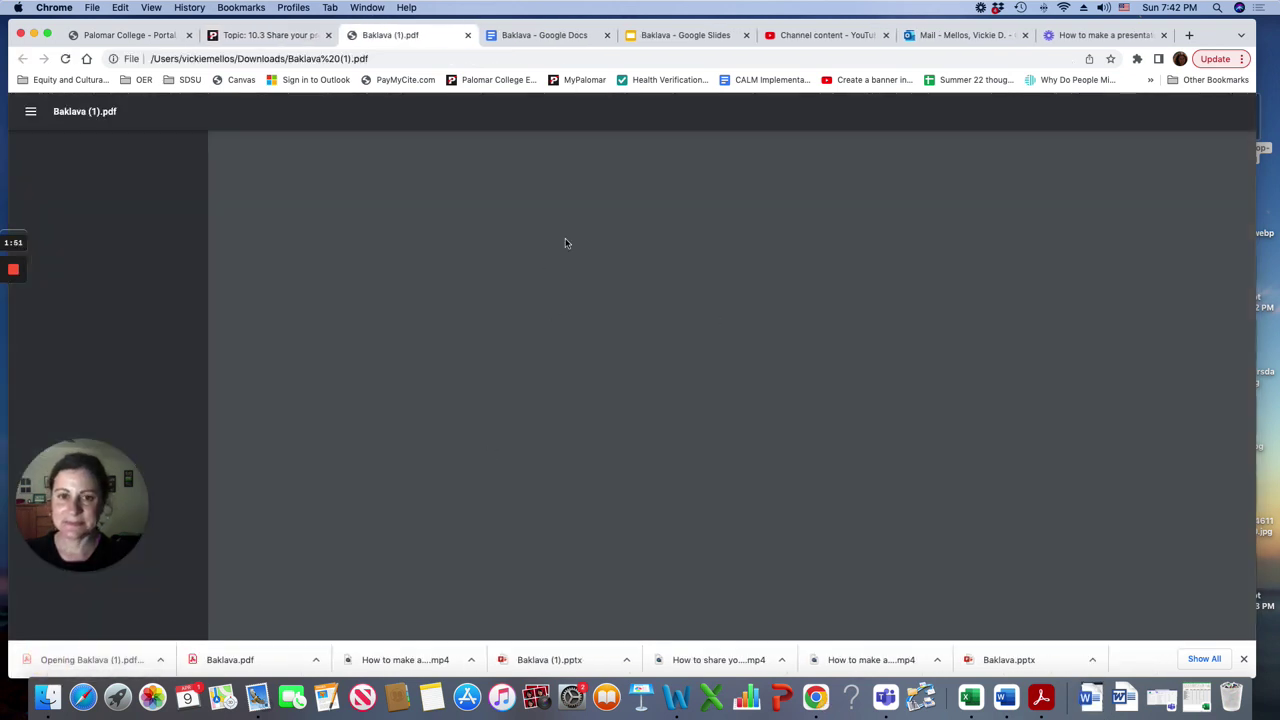
scroll(635, 321, "down", 5)
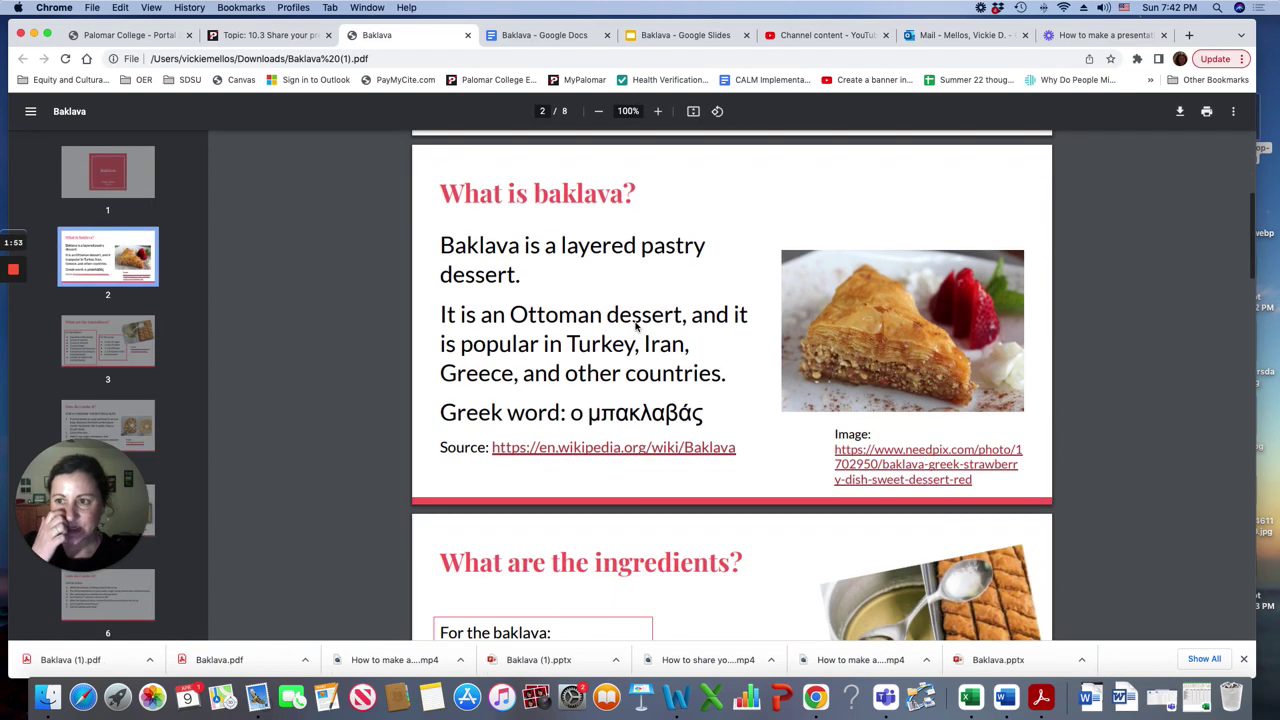
Return to the discussion, review the presentation visual directions and start another reply
left_click(268, 37)
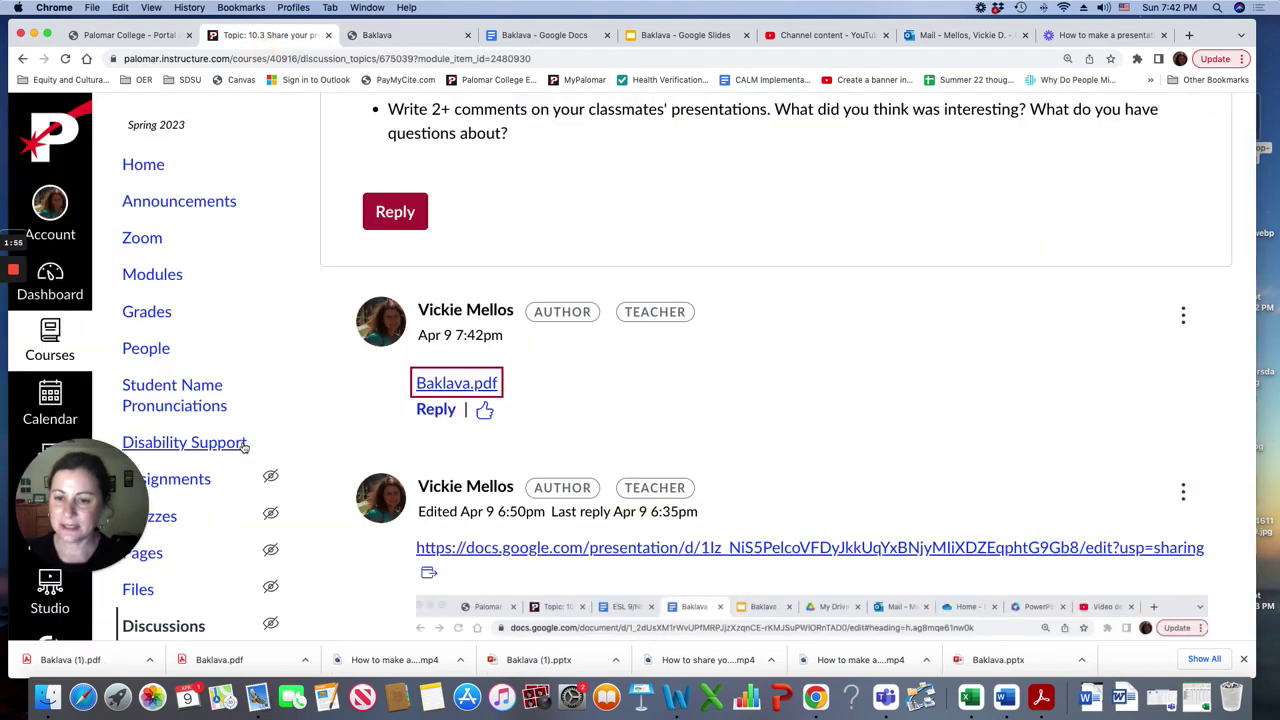
scroll(500, 380, "up", 3)
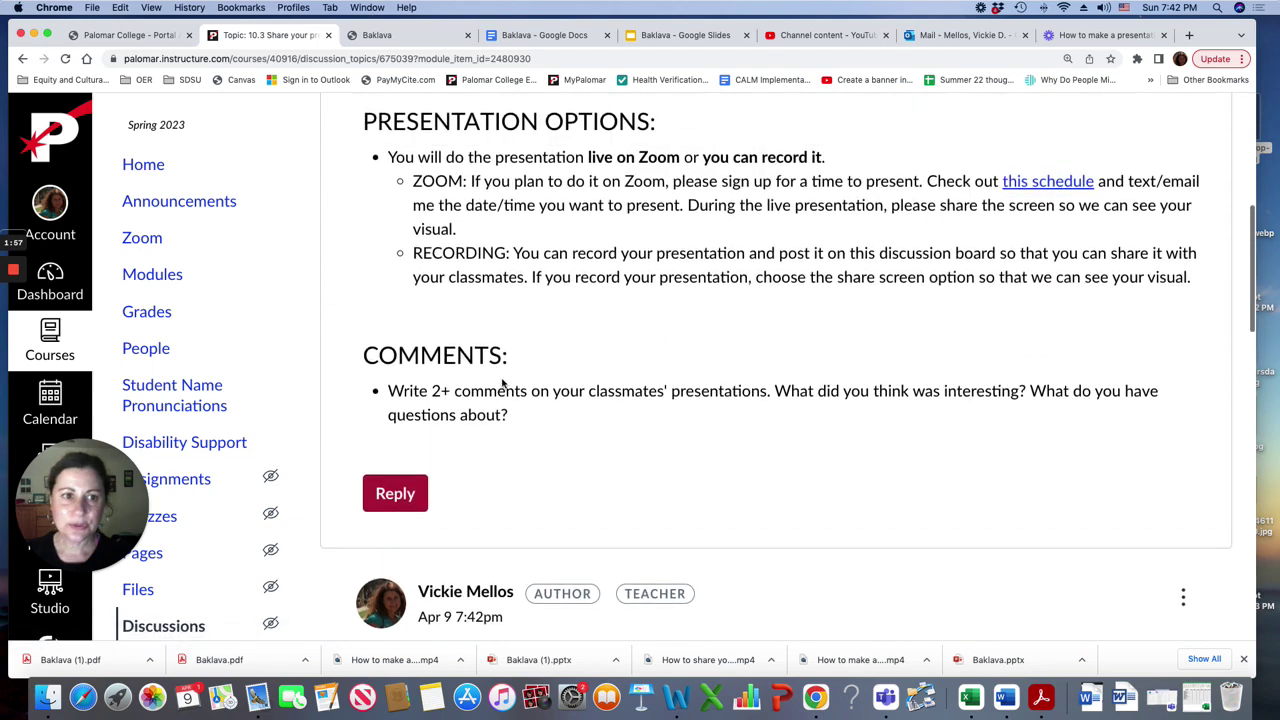
scroll(503, 383, "up", 4)
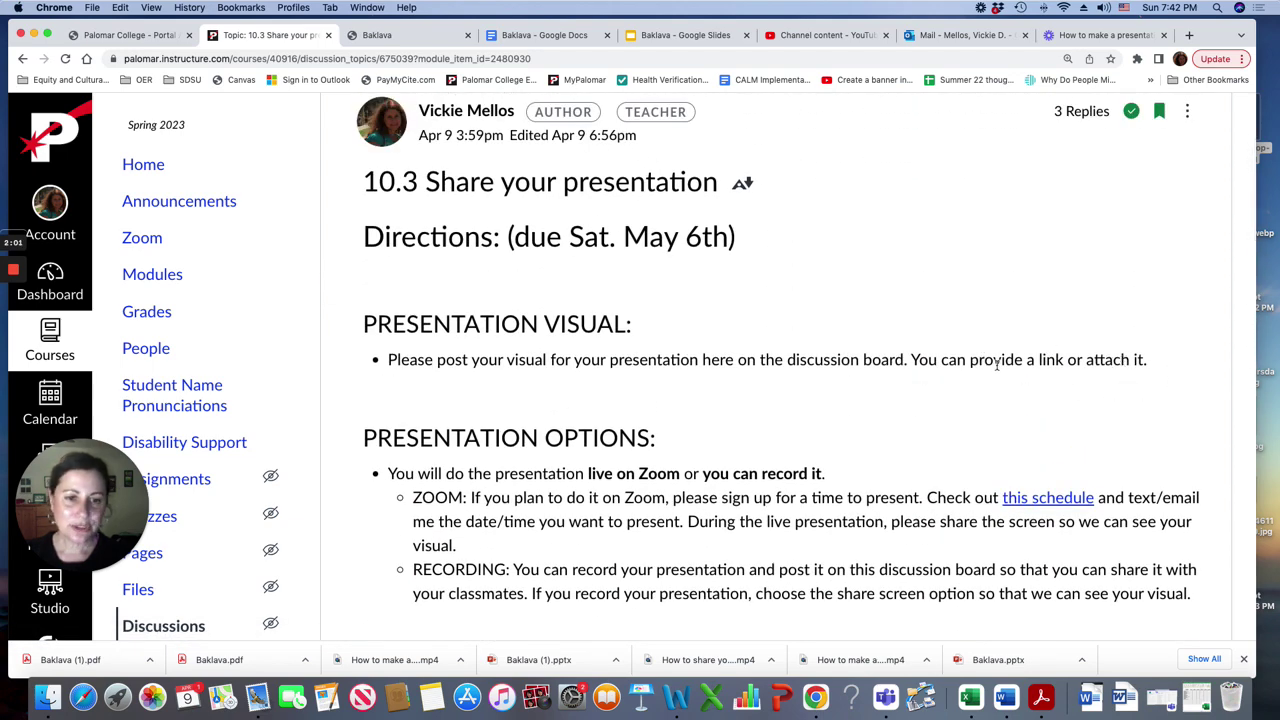
scroll(1015, 365, "down", 5)
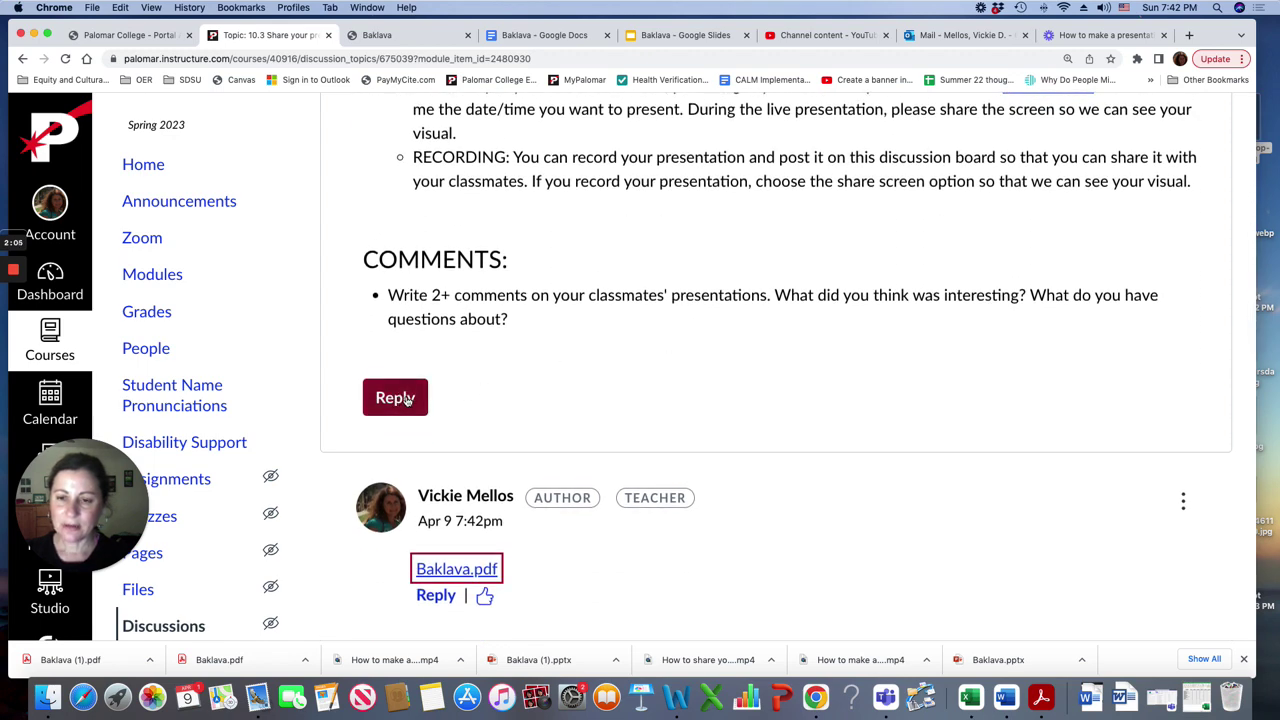
left_click(396, 398)
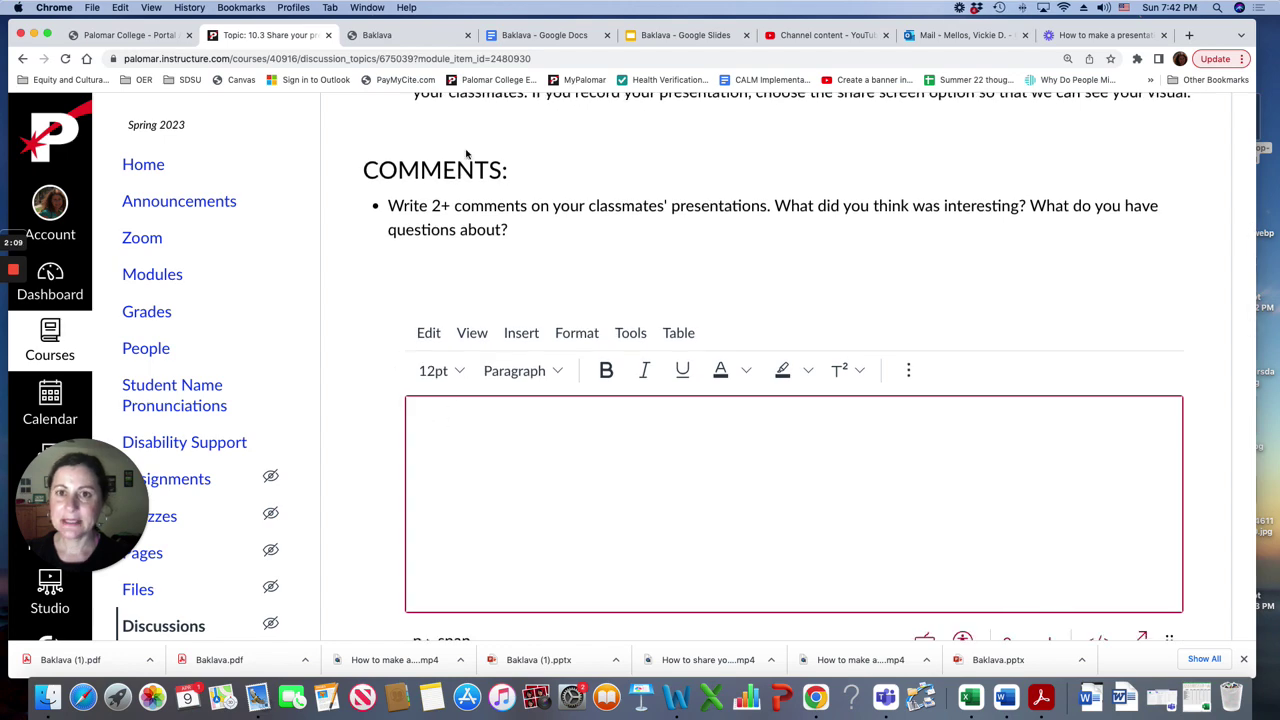
Switch to the Baklava document in Google Docs, open its sharing settings and set general access to Anyone with the link
left_click(690, 36)
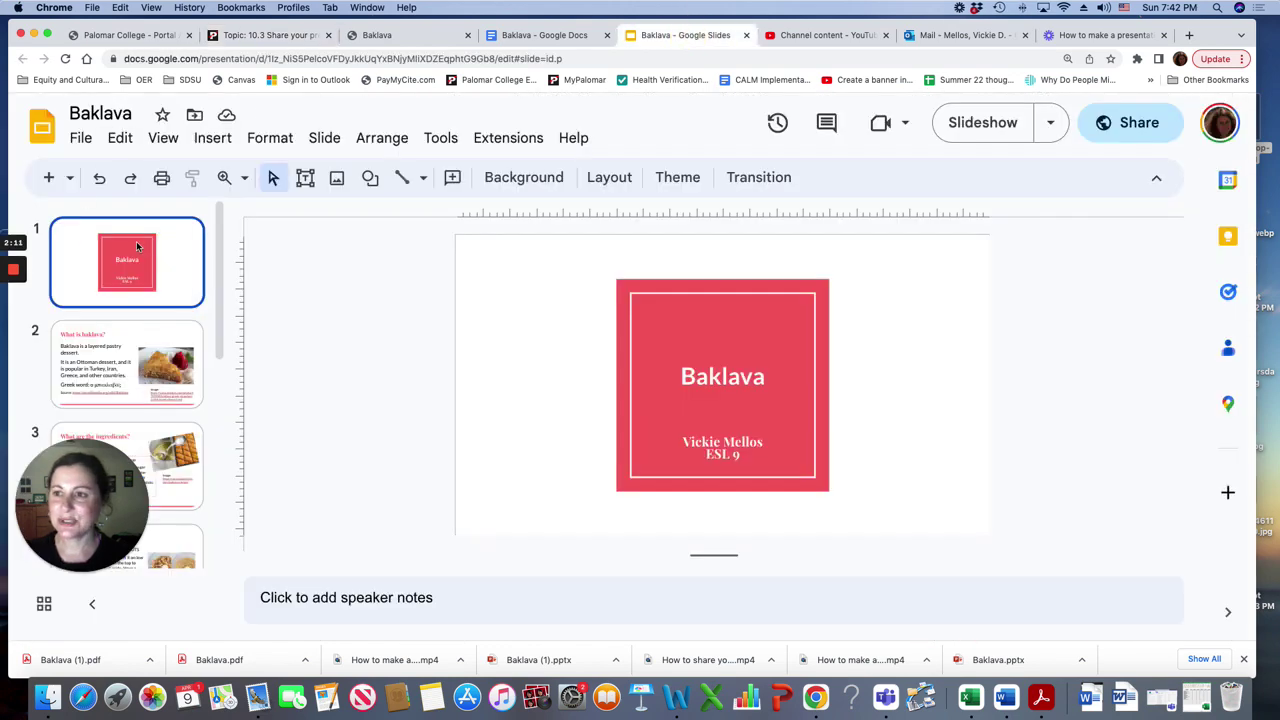
left_click(520, 36)
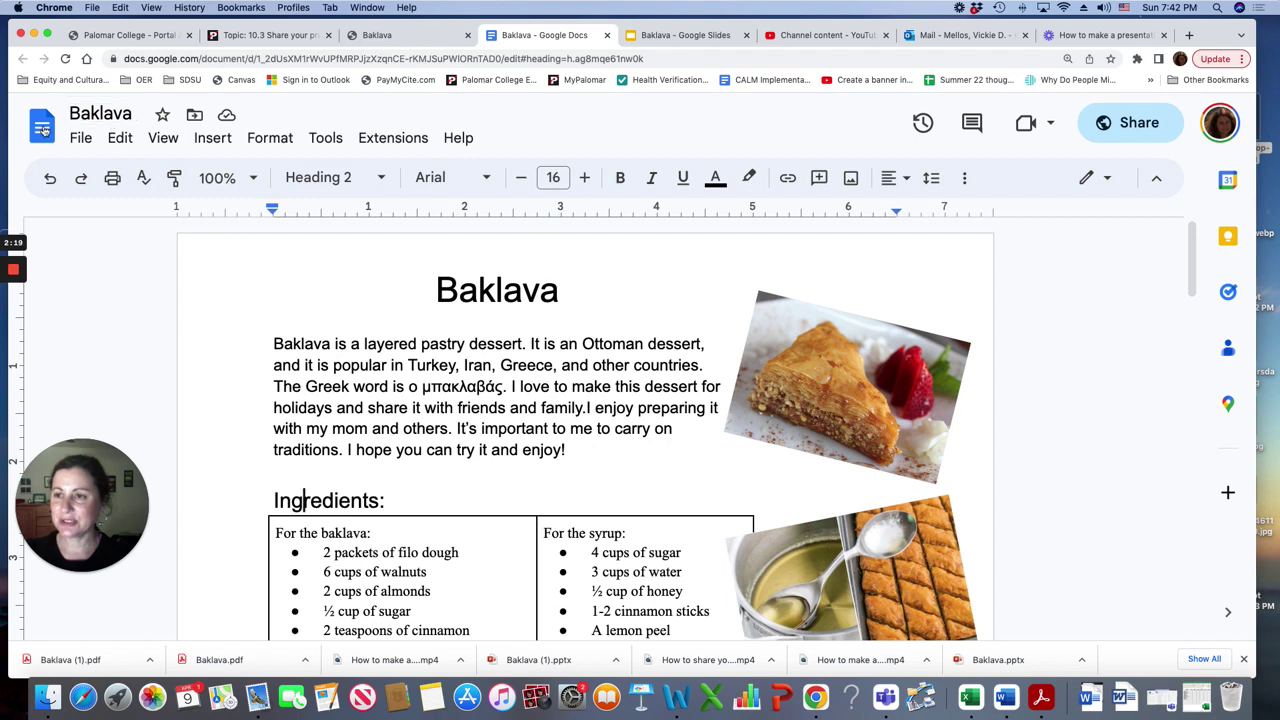
left_click(1128, 122)
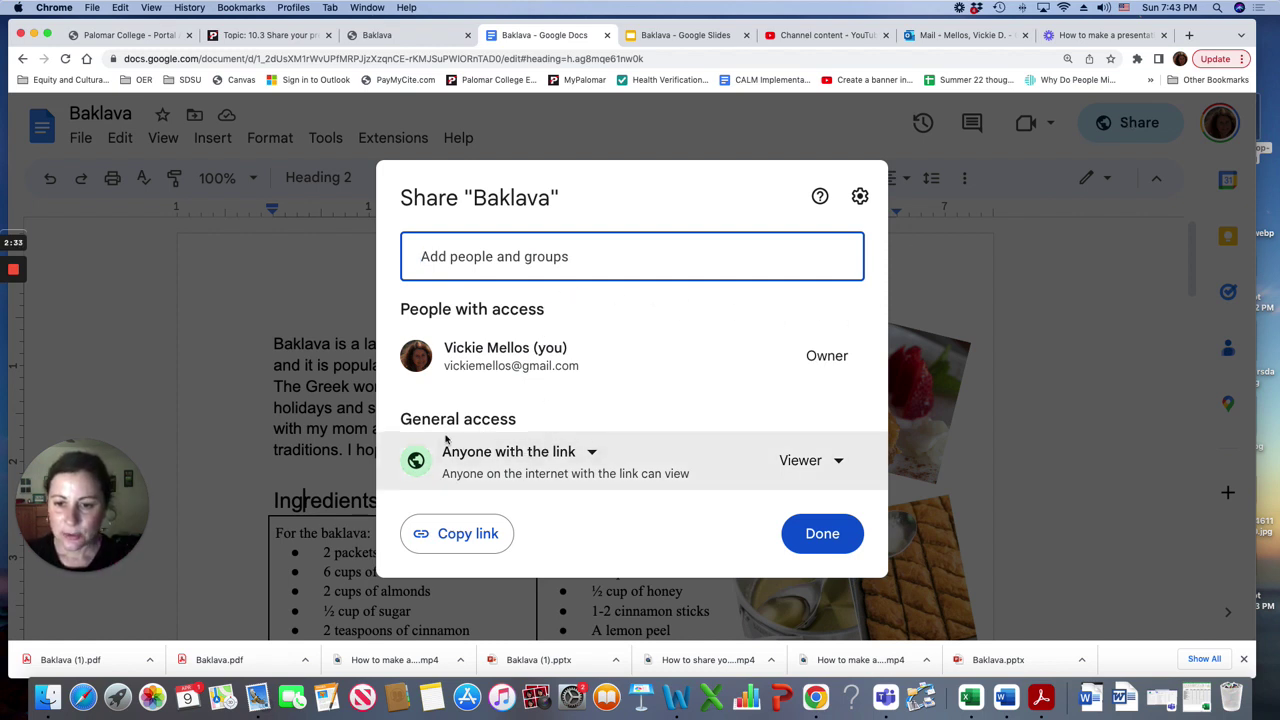
left_click(593, 455)
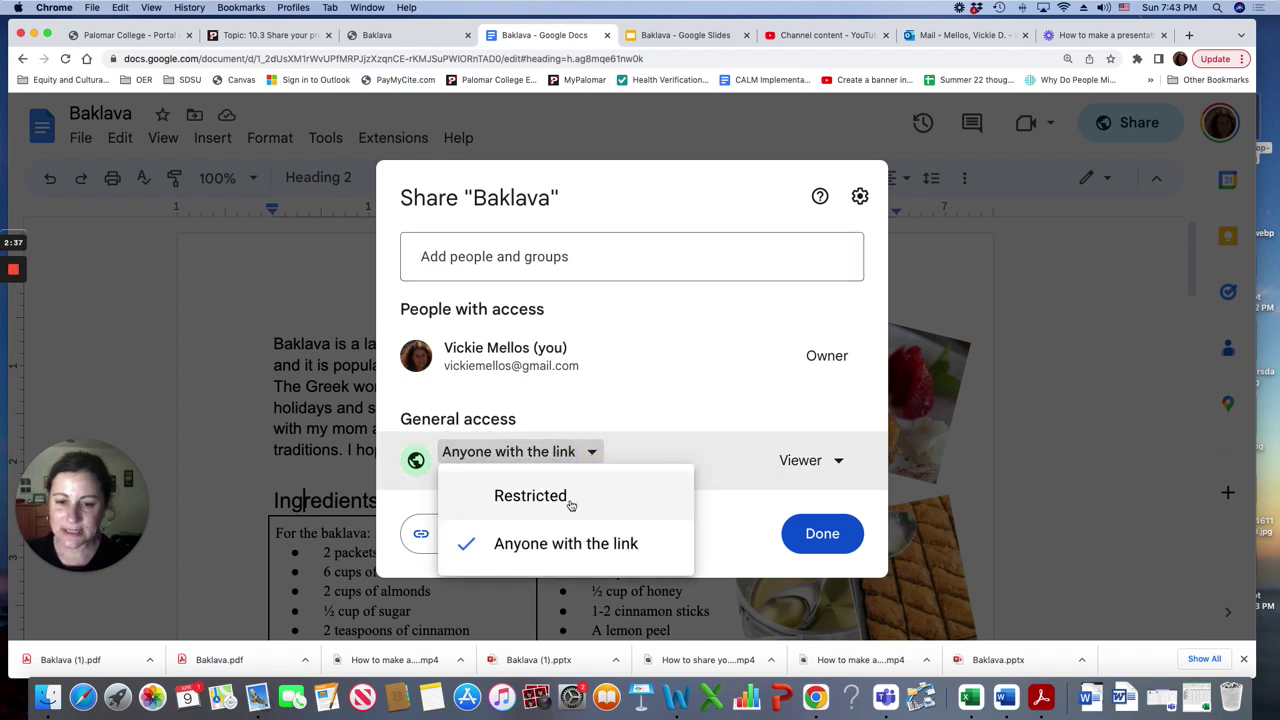
left_click(565, 500)
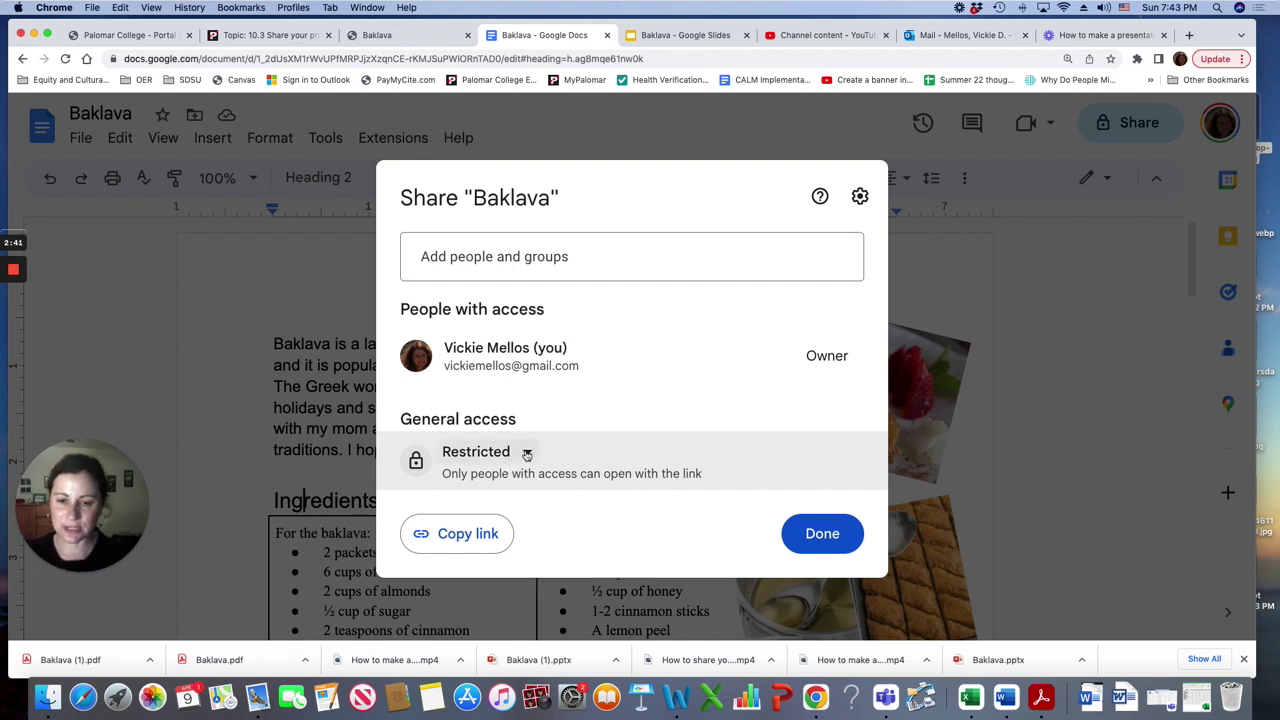
left_click(527, 454)
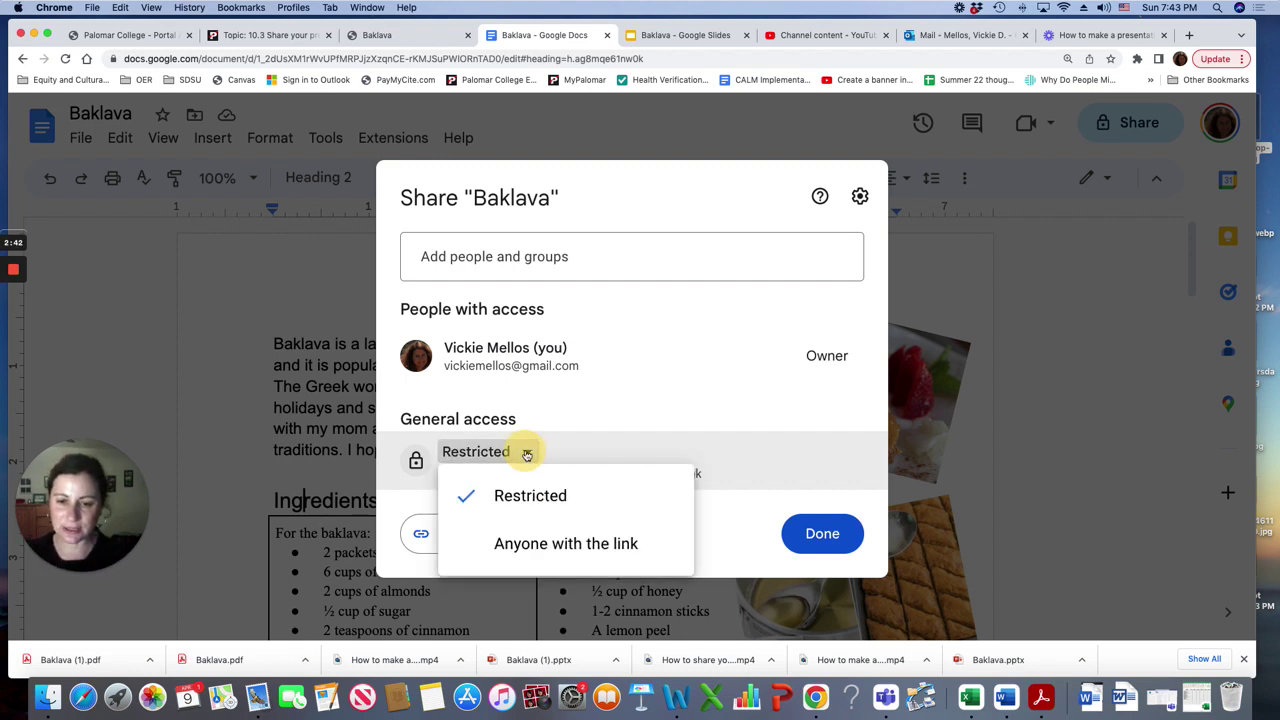
left_click(592, 548)
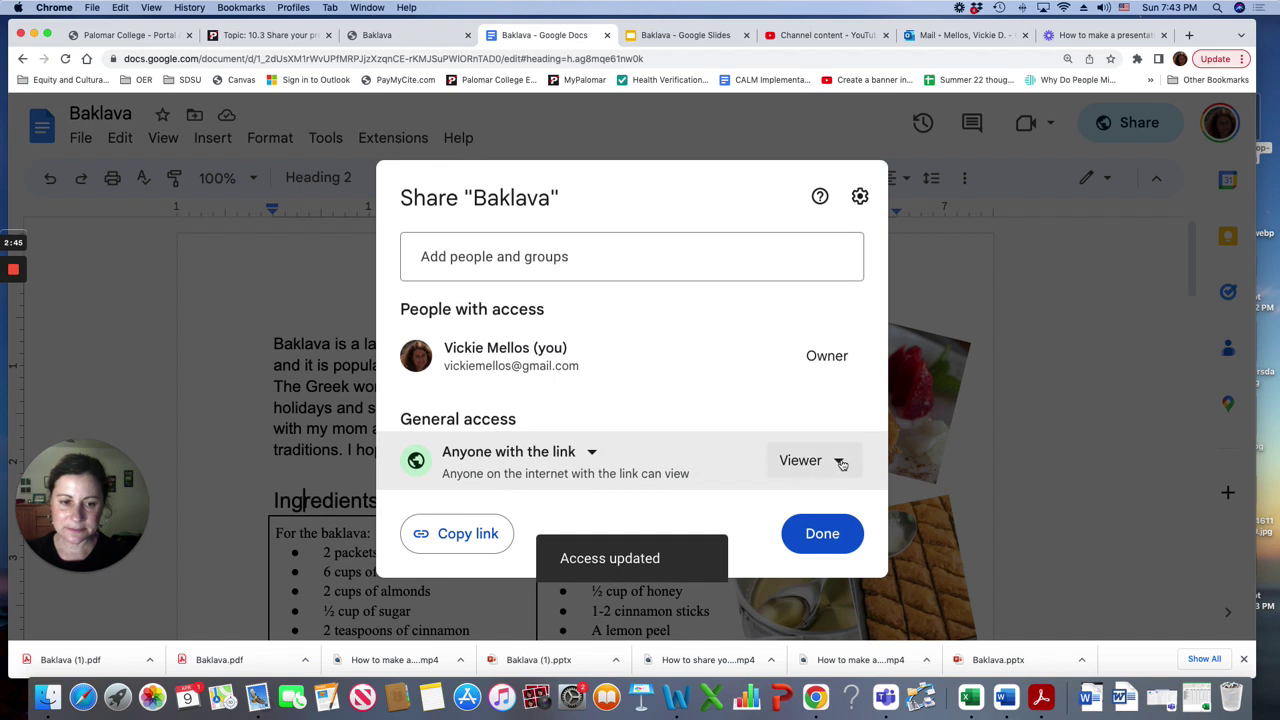
Set the role for anyone with the link to Viewer and copy the document's sharing link
left_click(840, 462)
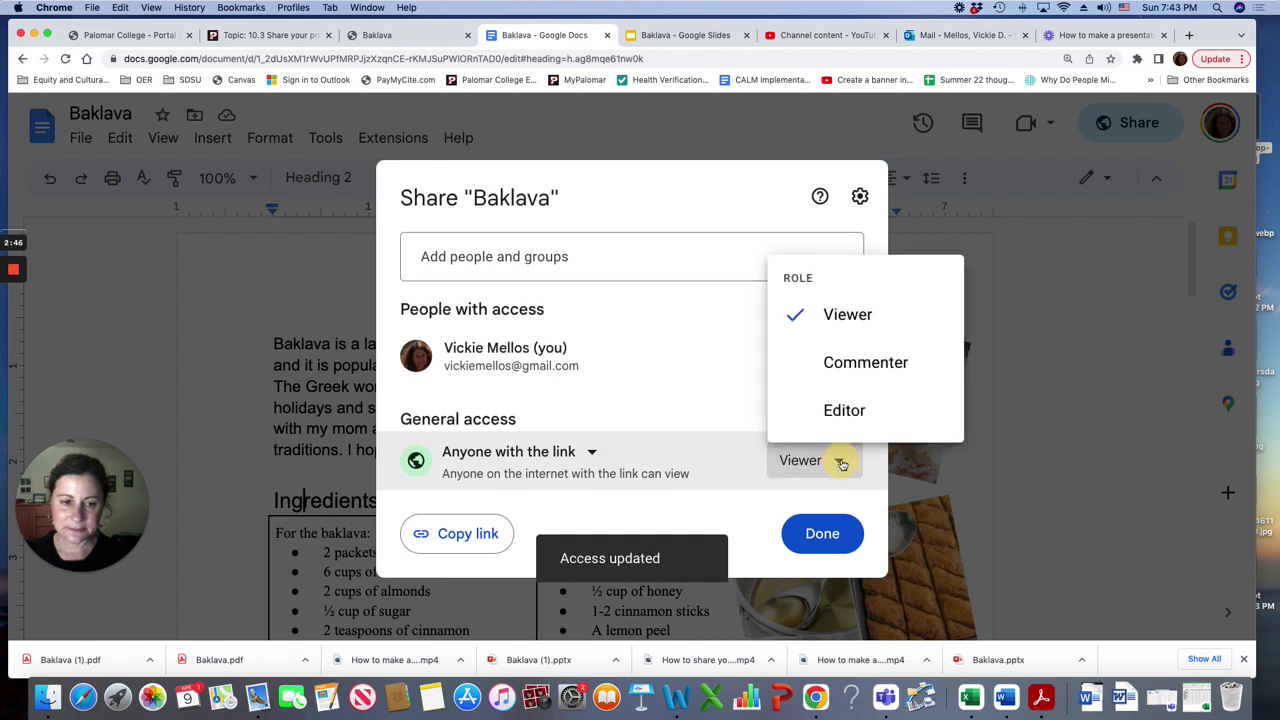
left_click(858, 320)
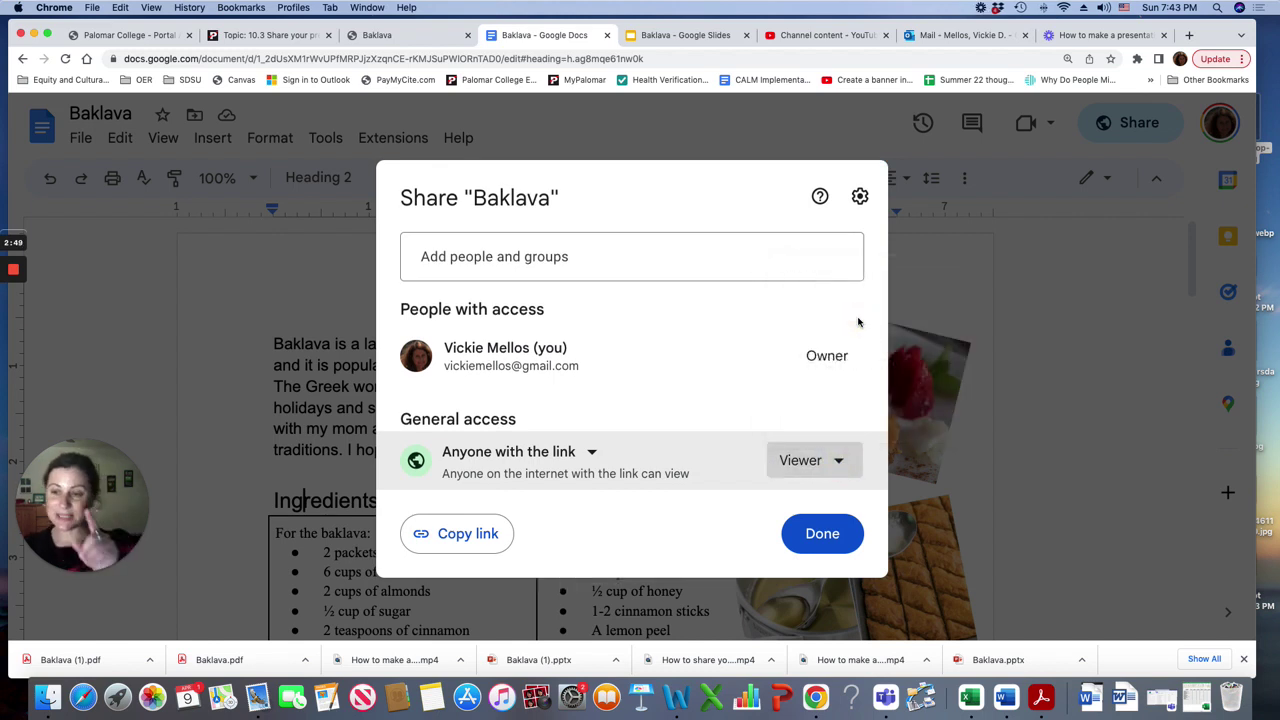
left_click(838, 462)
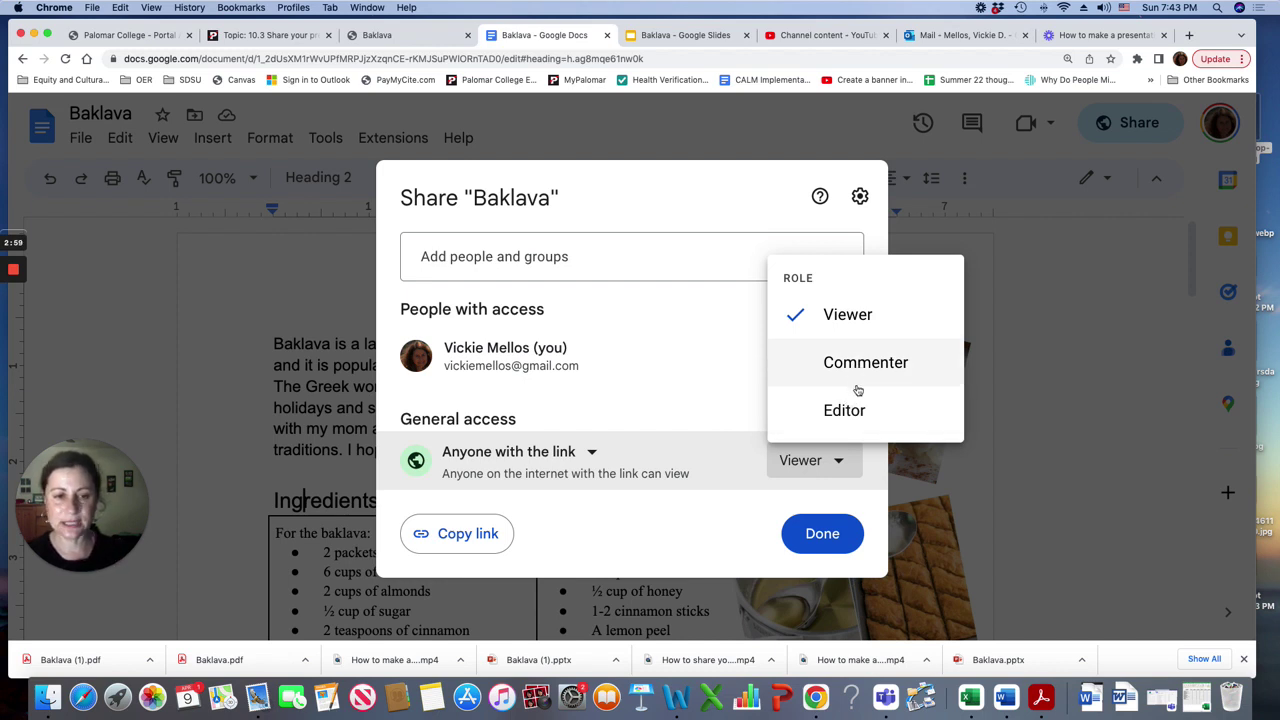
left_click(852, 318)
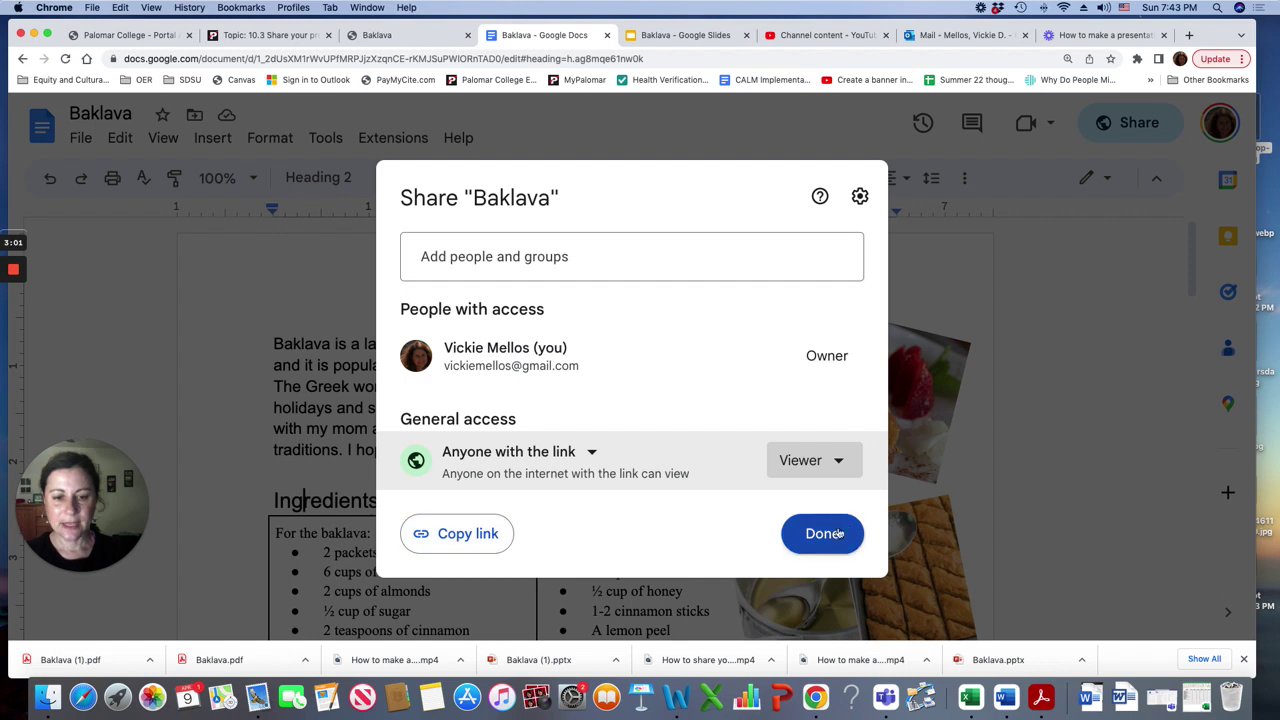
left_click(468, 537)
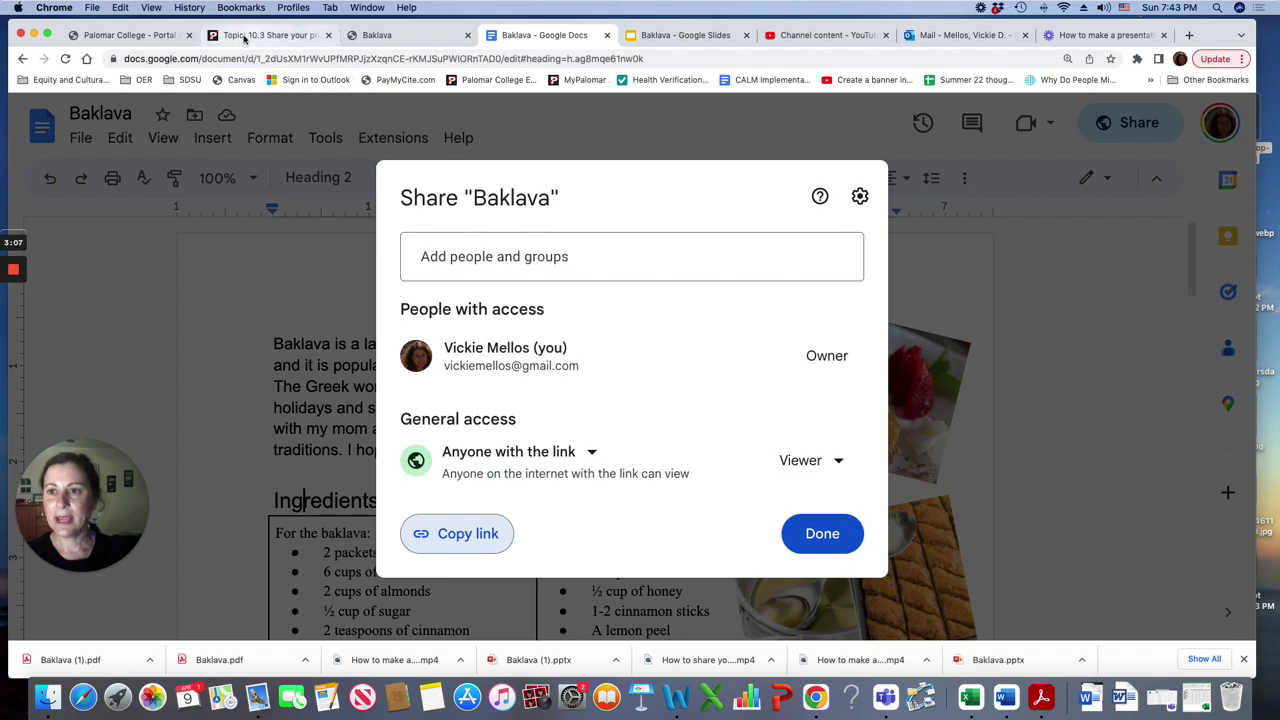
Return to the Canvas discussion reply, paste the copied Google Docs link and remove the blank line above it
left_click(246, 36)
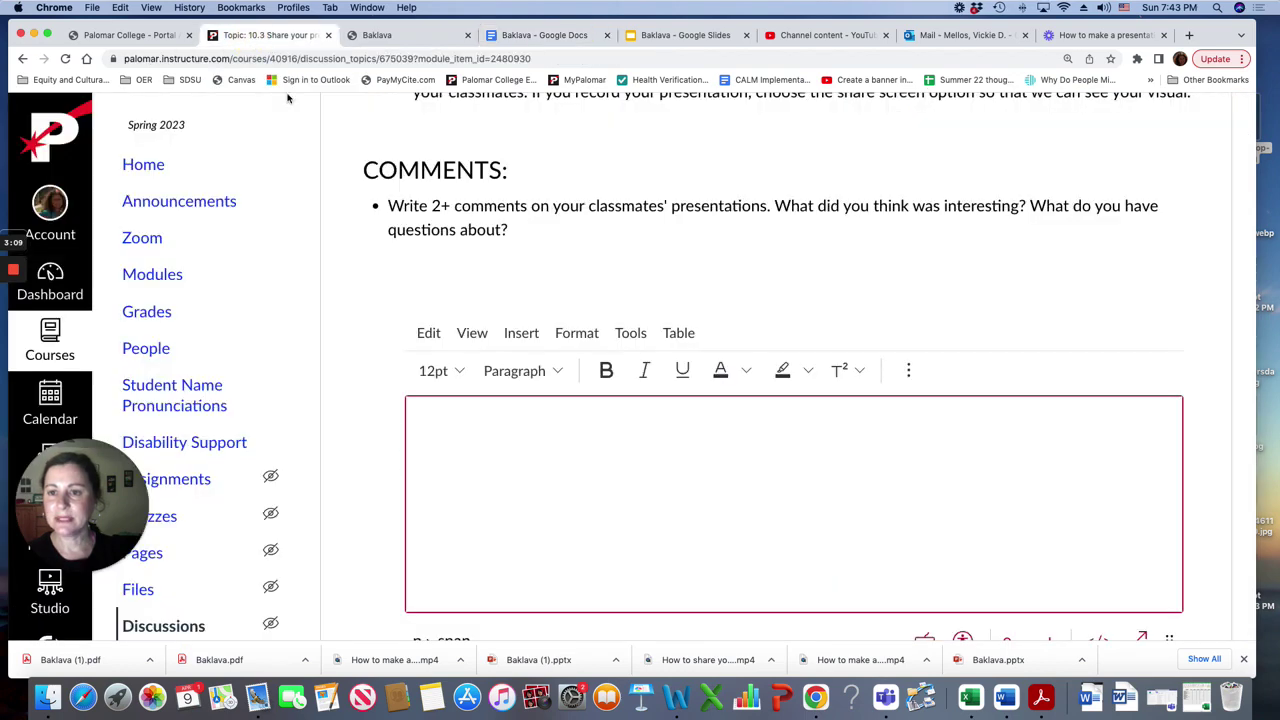
left_click(419, 421)
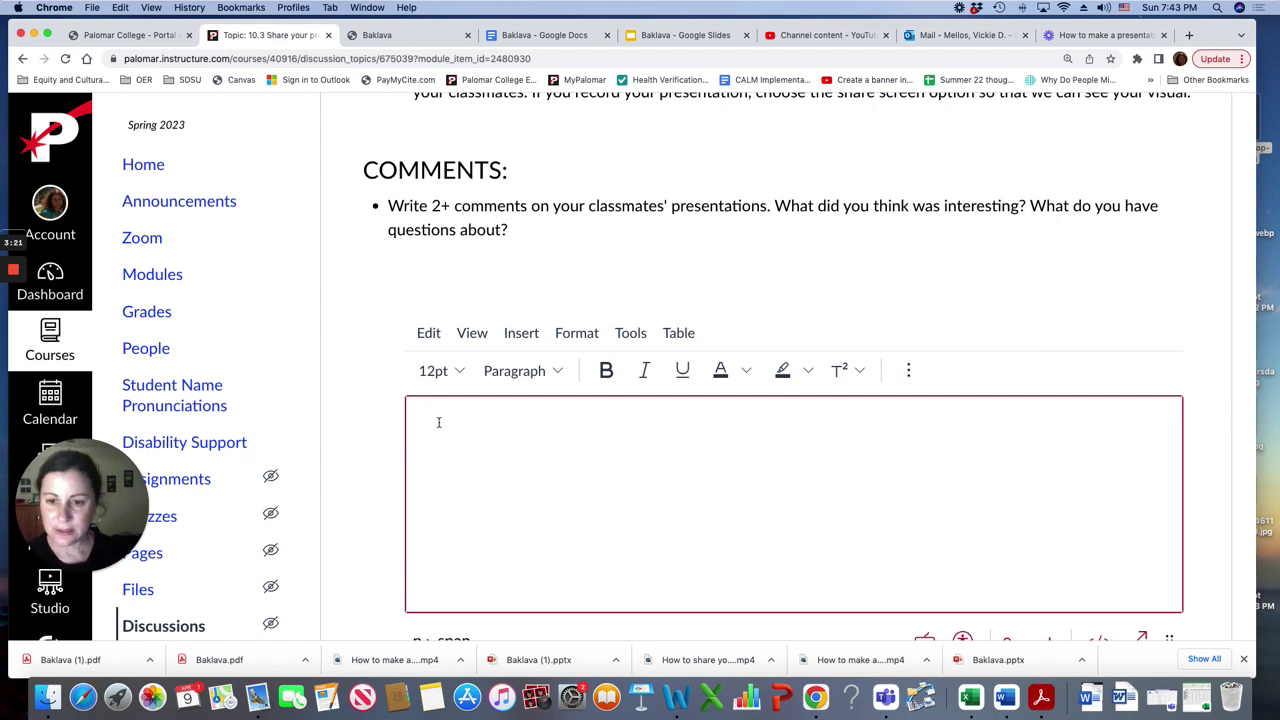
right_click(438, 423)
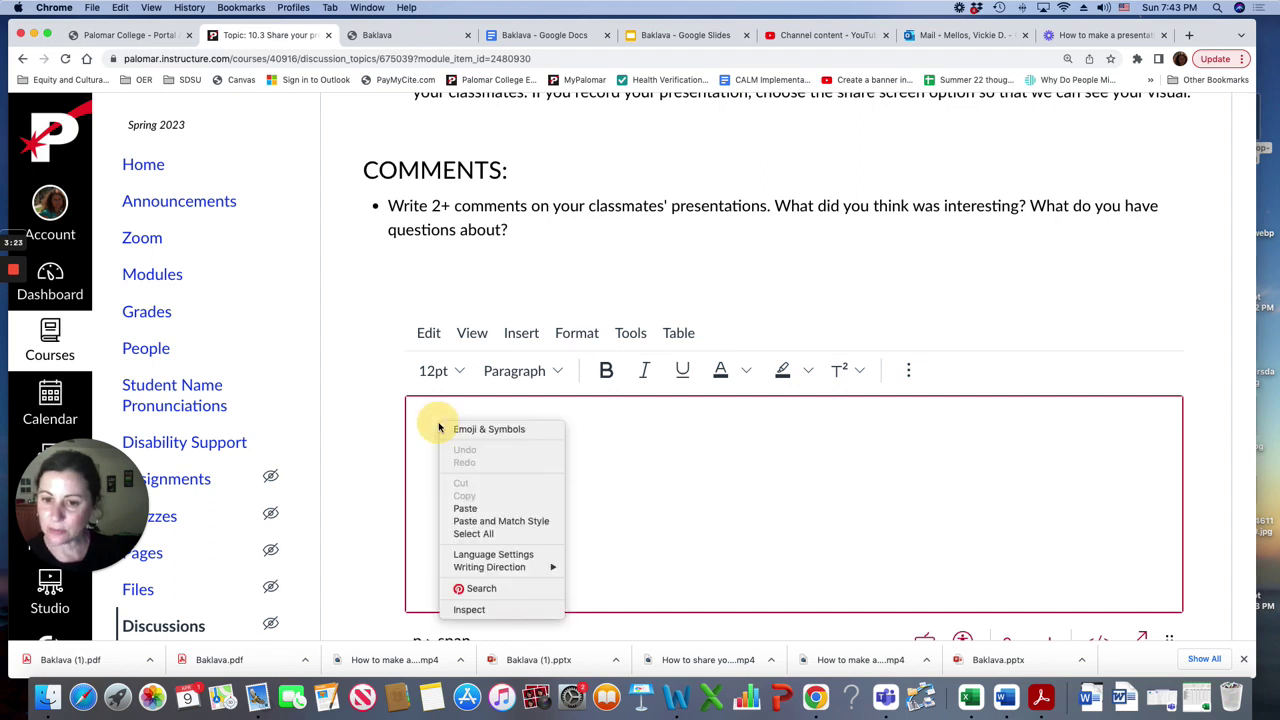
left_click(463, 508)
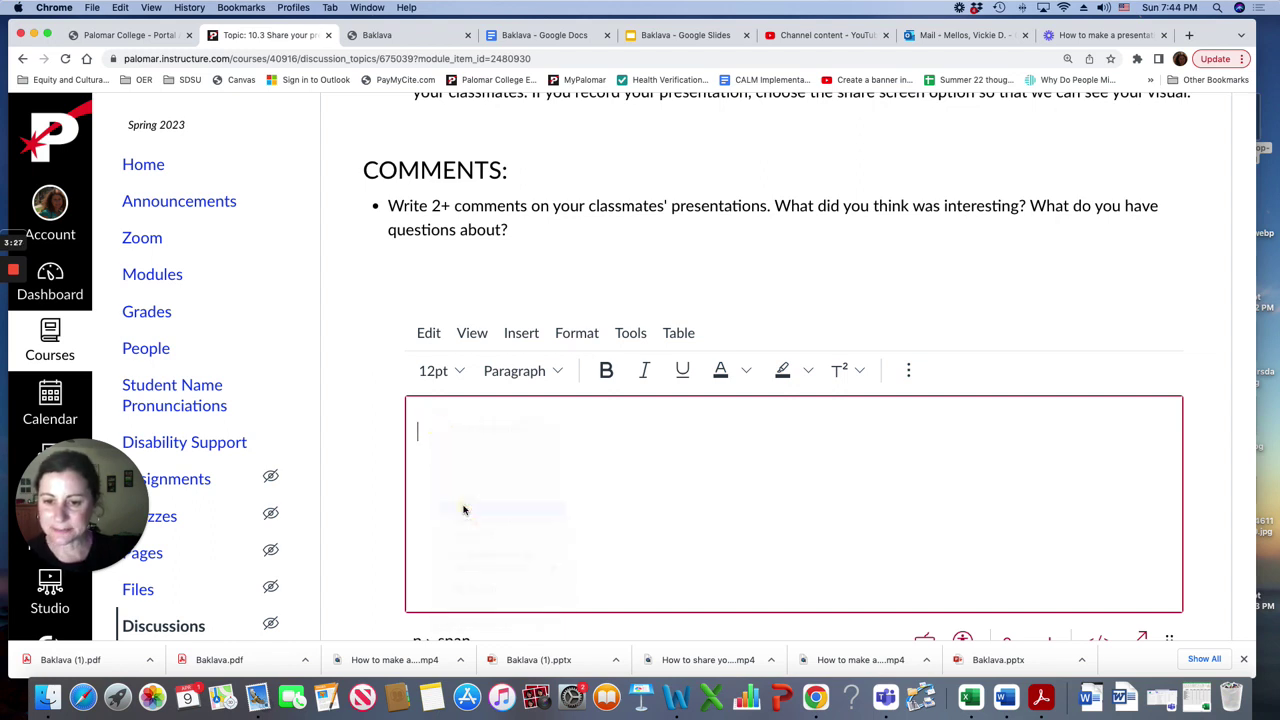
left_click(424, 456)
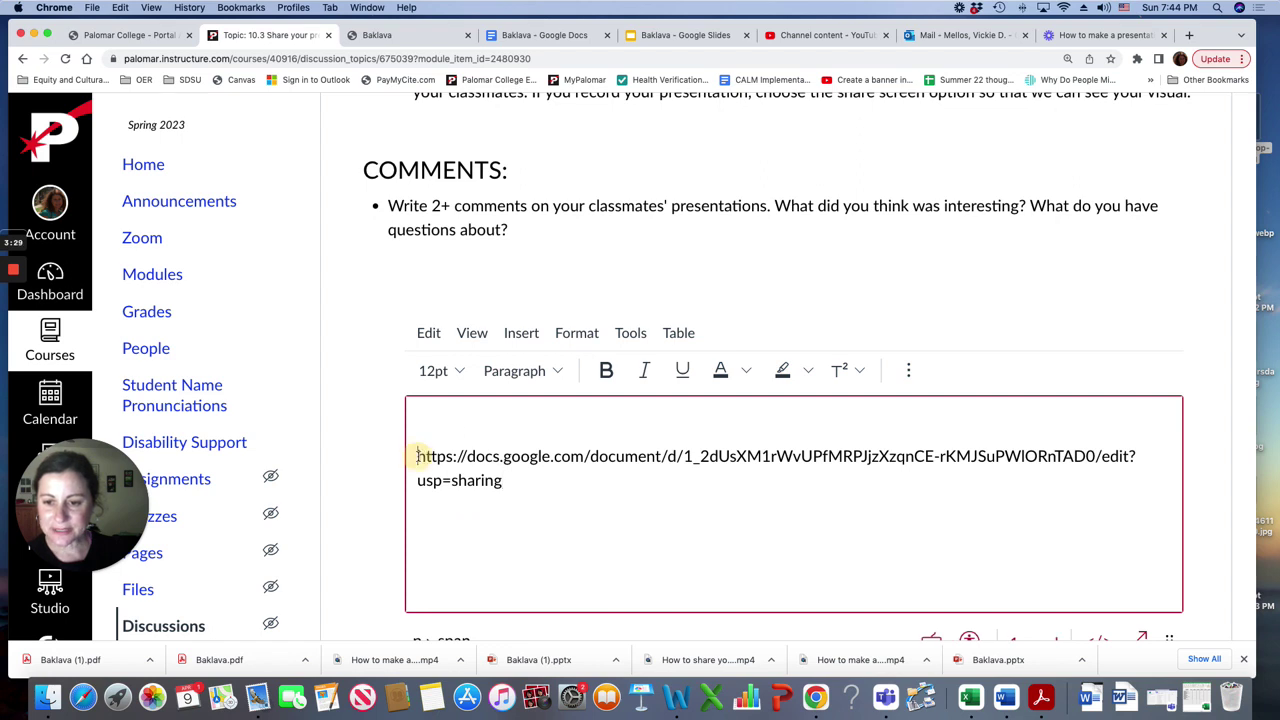
key("BackSpace")
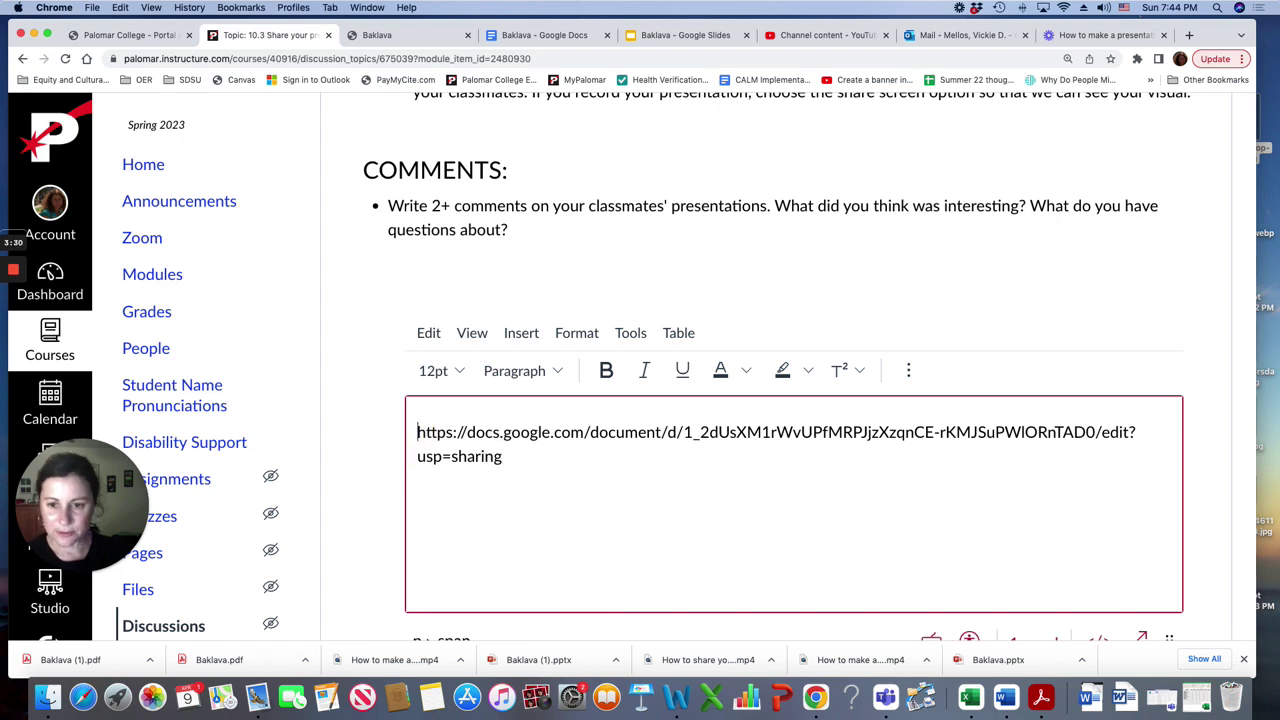
Turn the pasted address into a hyperlink by adding a new line after it, and post the reply
left_click(524, 456)
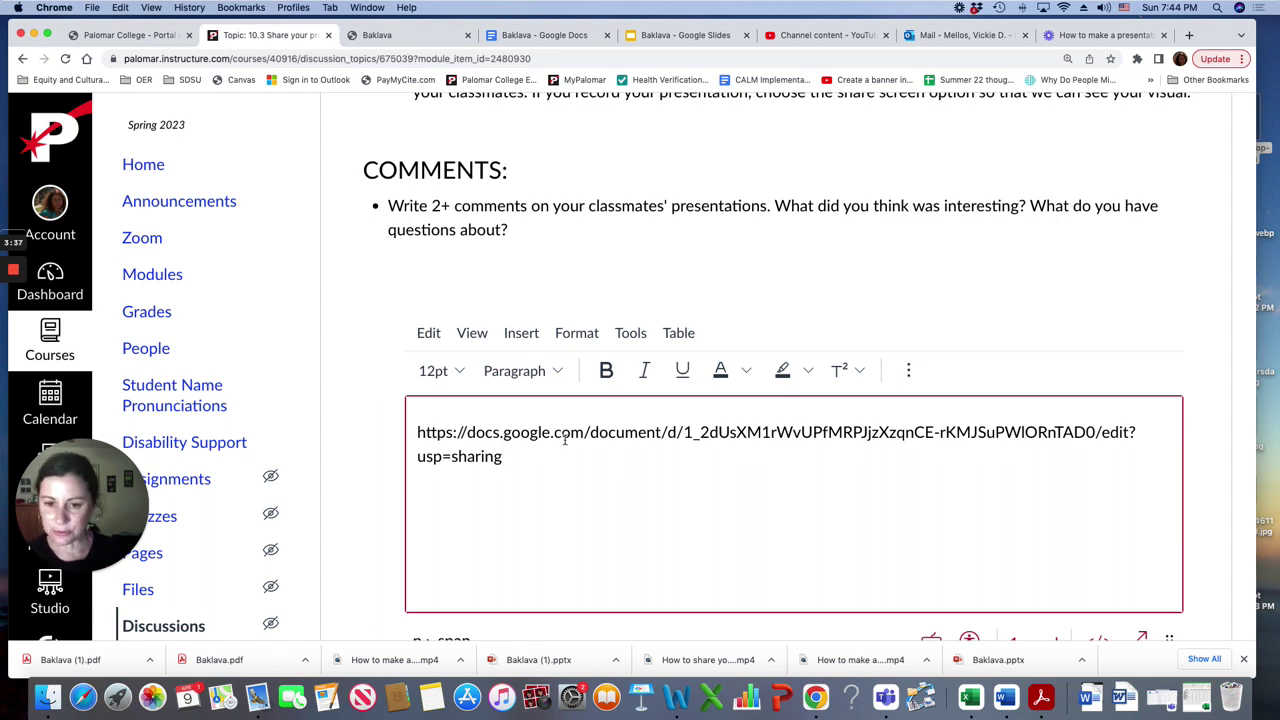
key("Return")
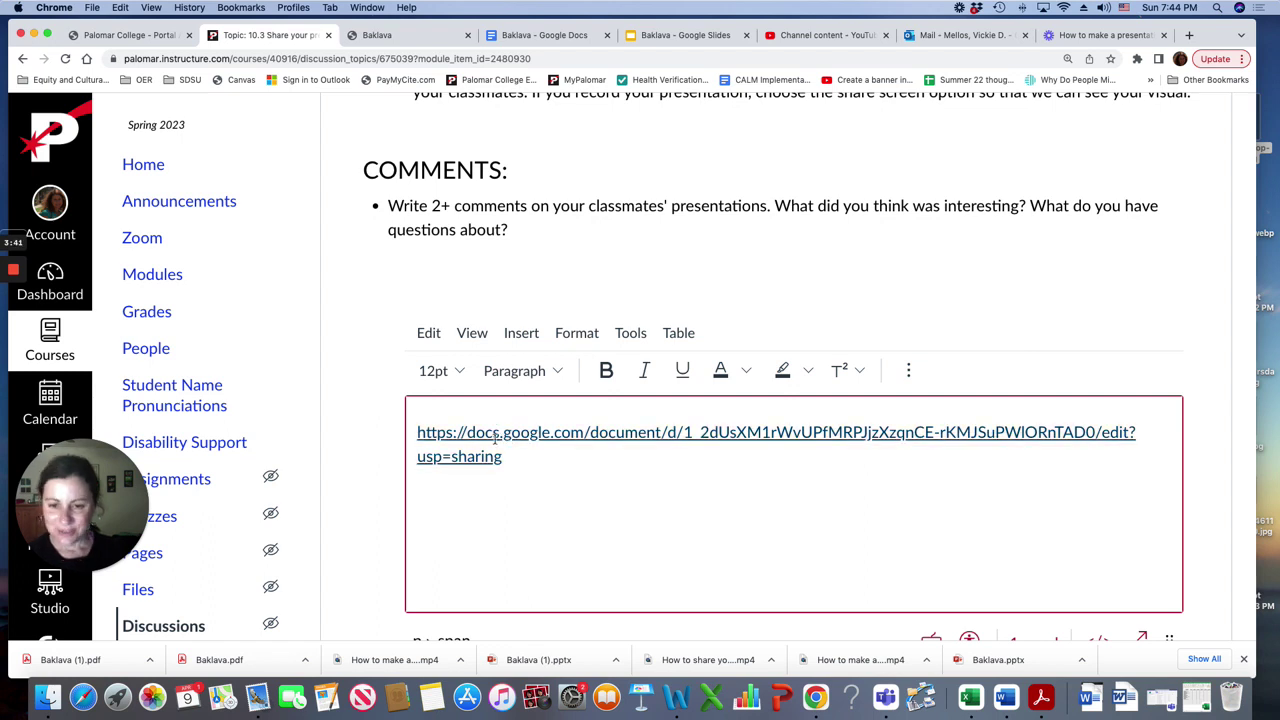
scroll(720, 528, "down", 3)
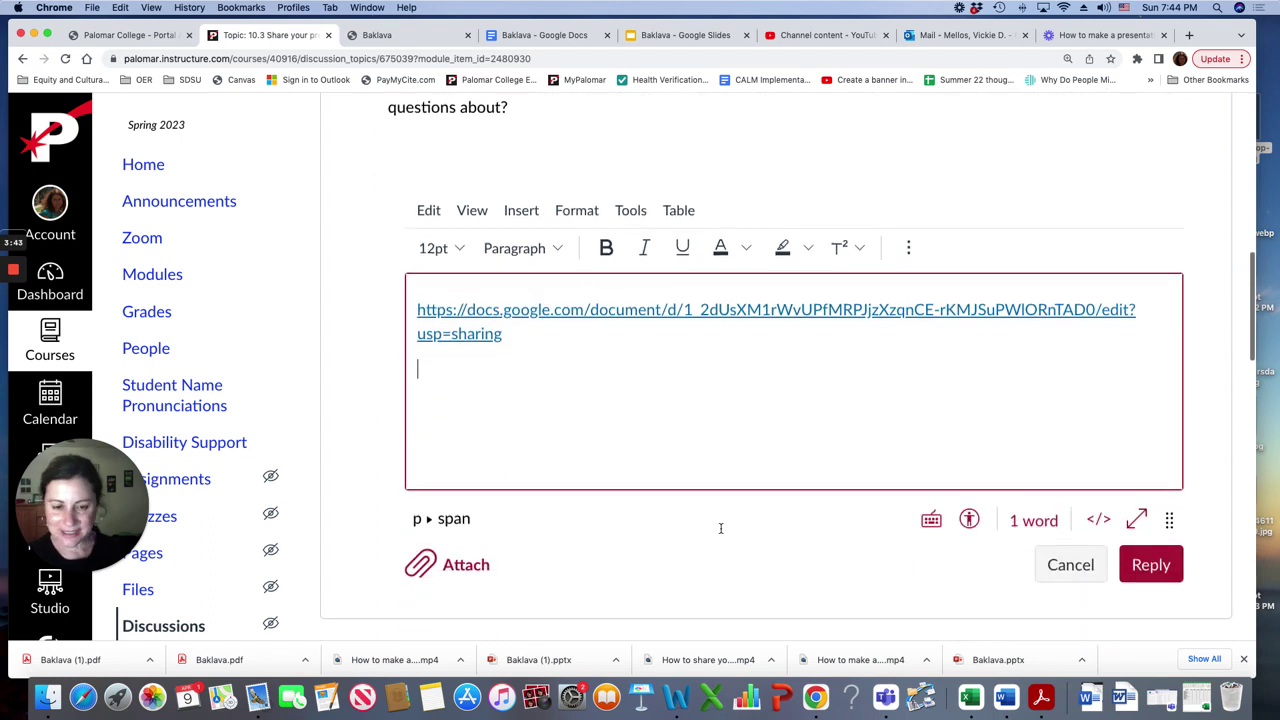
left_click(1148, 555)
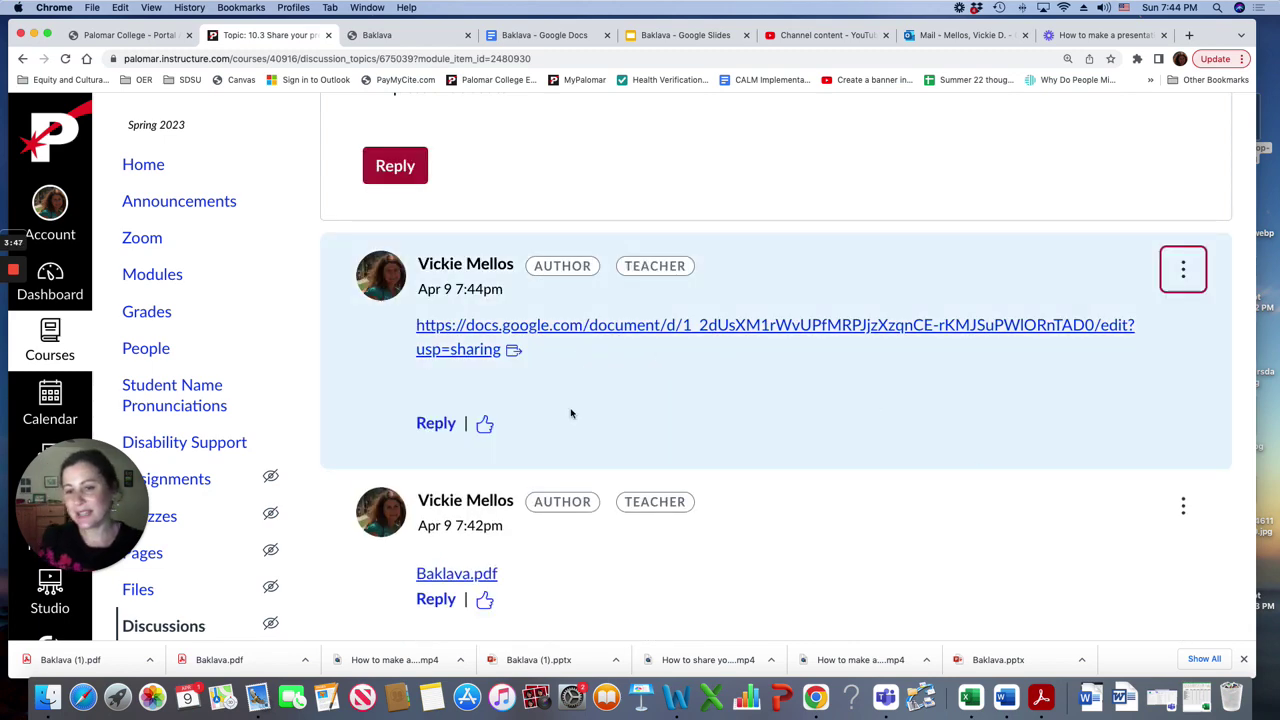
Open the Google Docs link from the newly posted reply to check the shared Baklava document
scroll(569, 414, "up", 3)
scroll(569, 414, "down", 2)
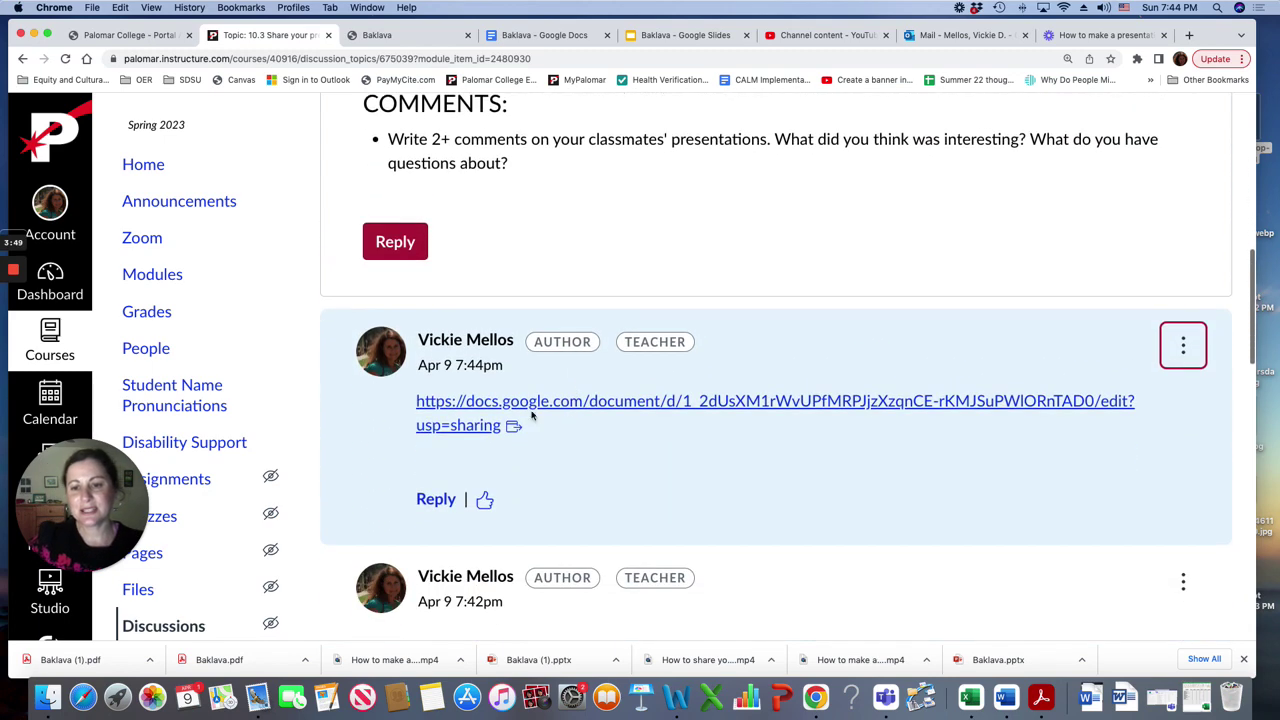
left_click(466, 402)
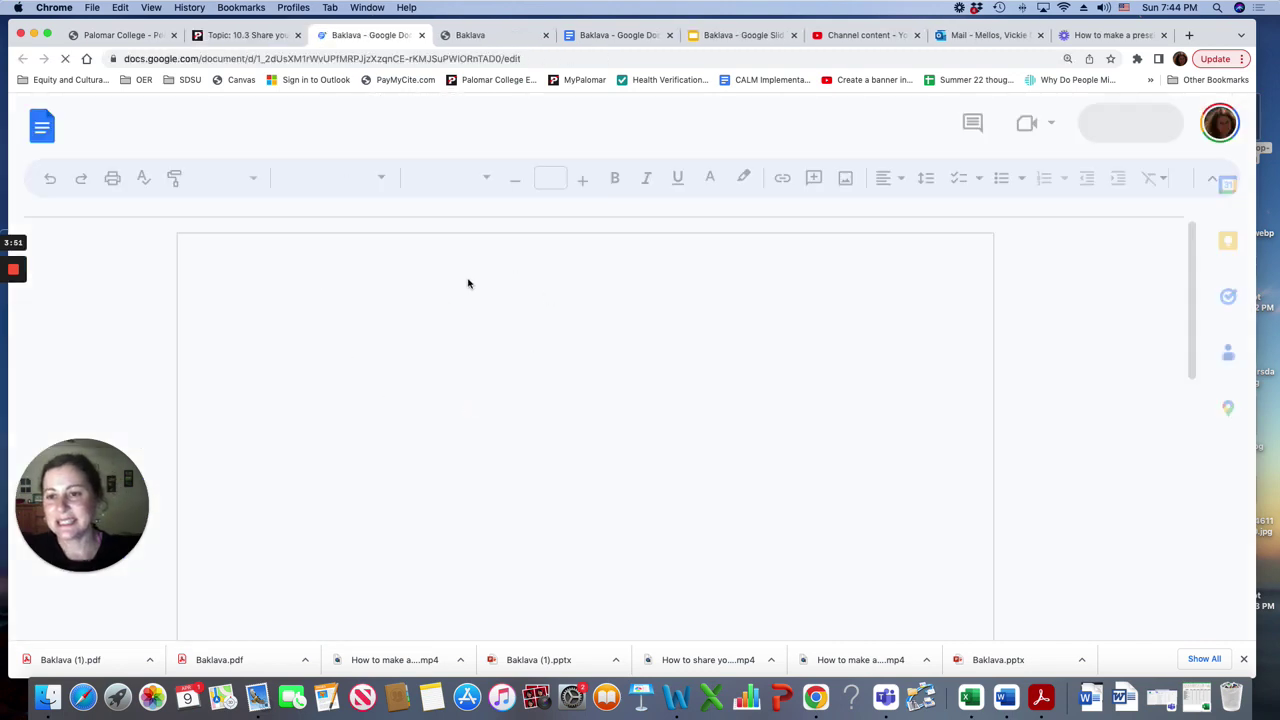
scroll(449, 397, "down", 1)
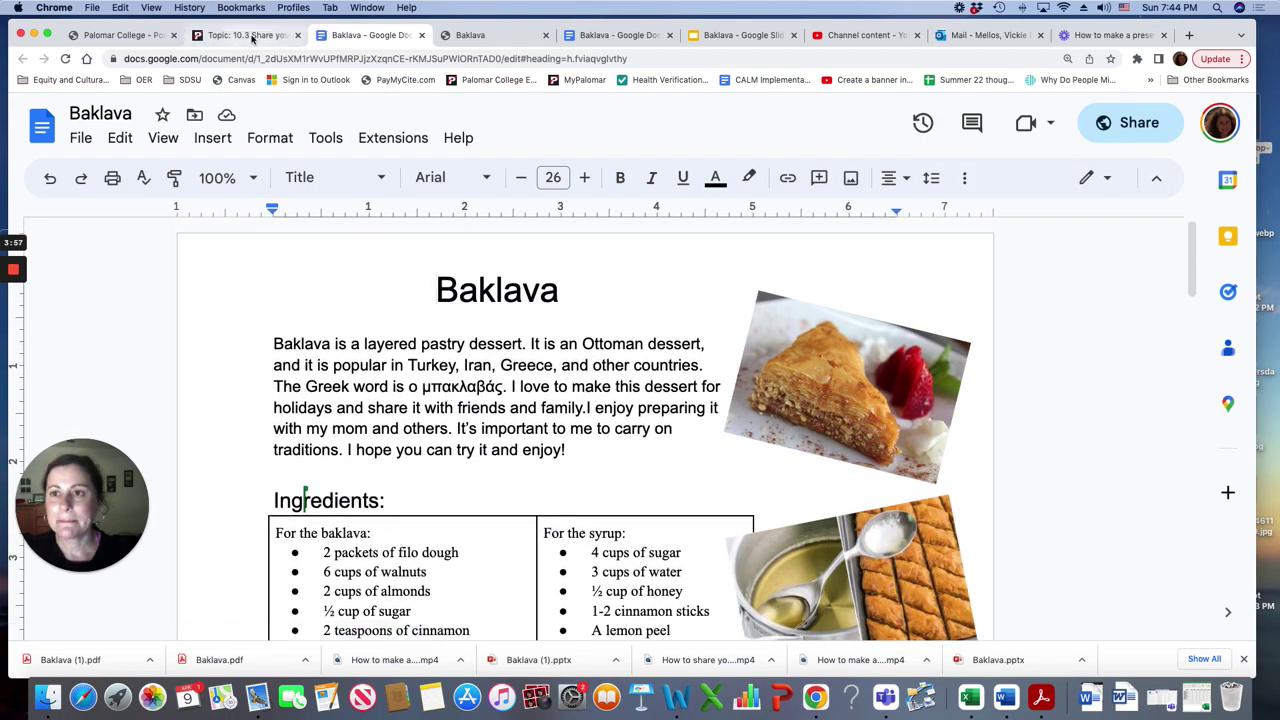
Return to the discussion and review the presentation visual and options directions, glancing back at the Baklava document
left_click(250, 36)
scroll(575, 334, "up", 10)
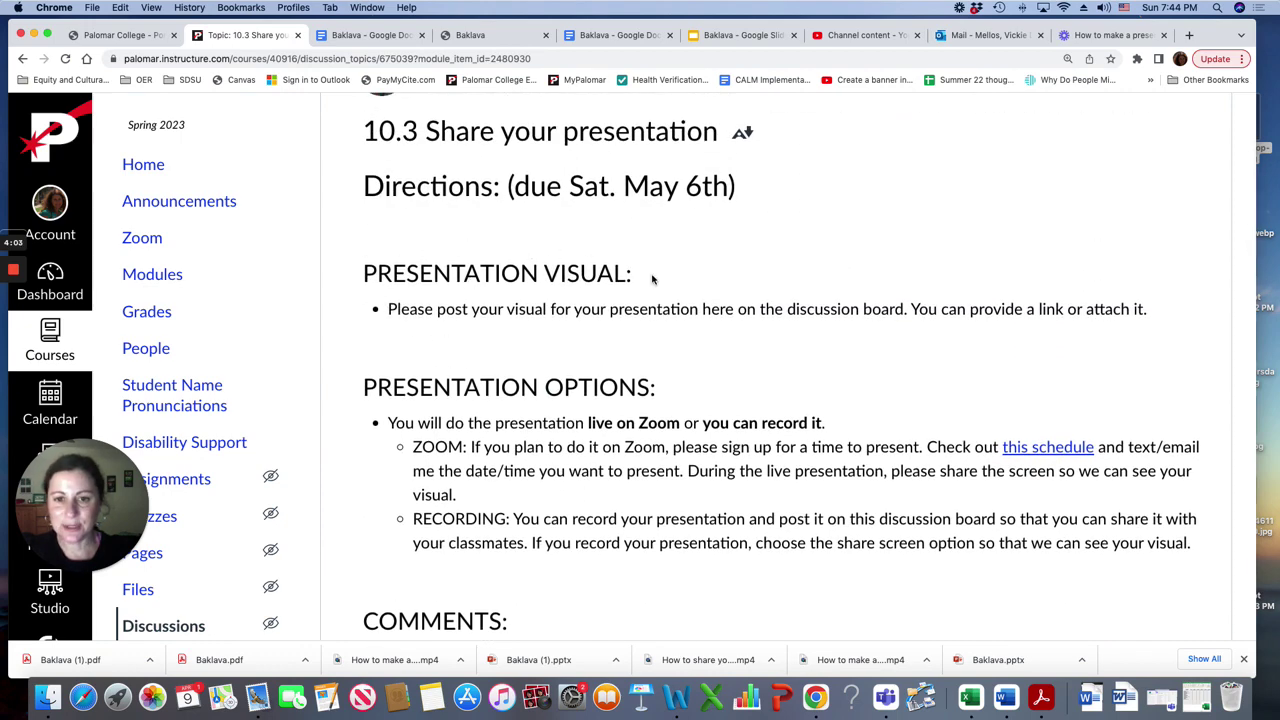
scroll(634, 305, "down", 3)
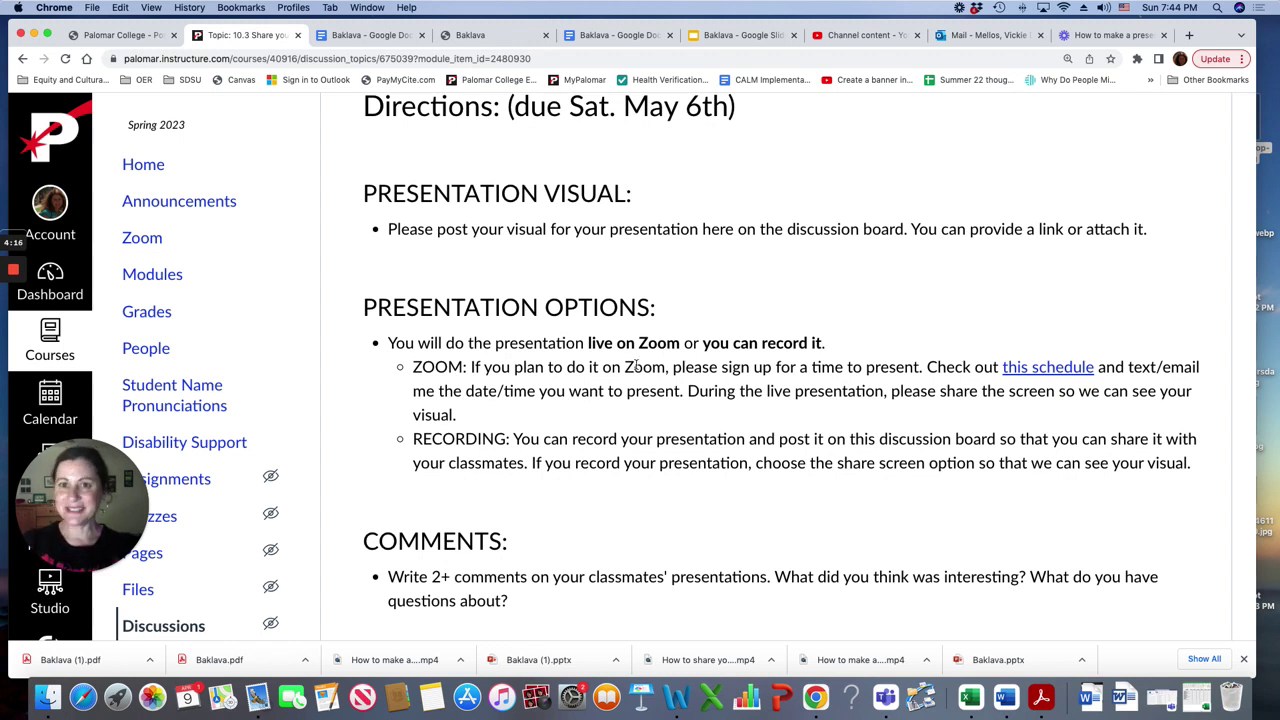
left_click(398, 38)
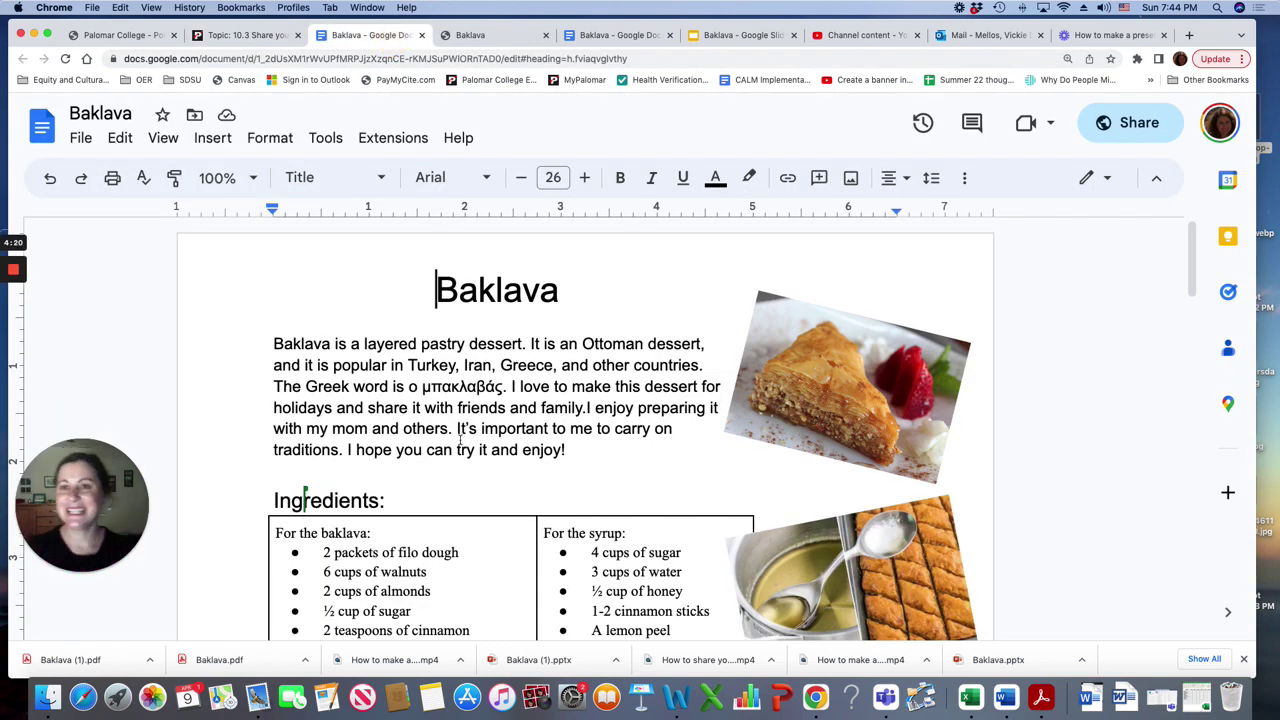
left_click(241, 37)
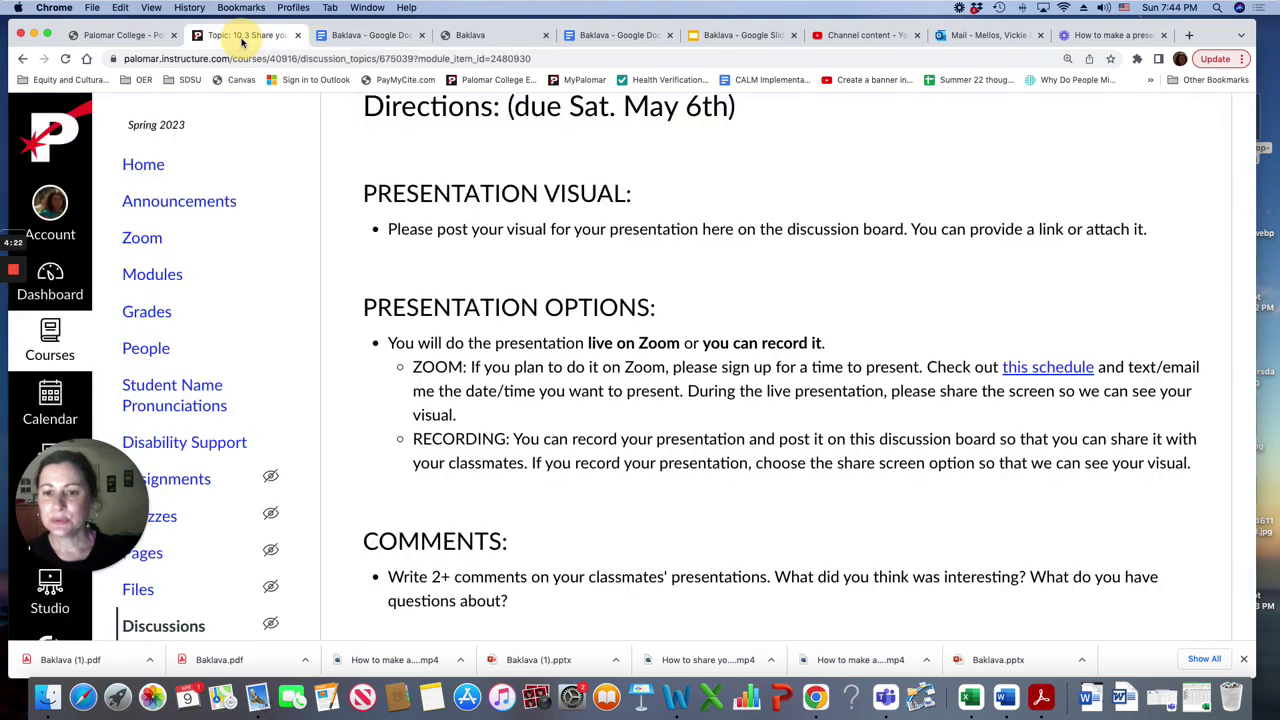
Open the presentation schedule linked in the Zoom directions, examine its dates and time slots, and return to the discussion's presentation options
left_click(1045, 370)
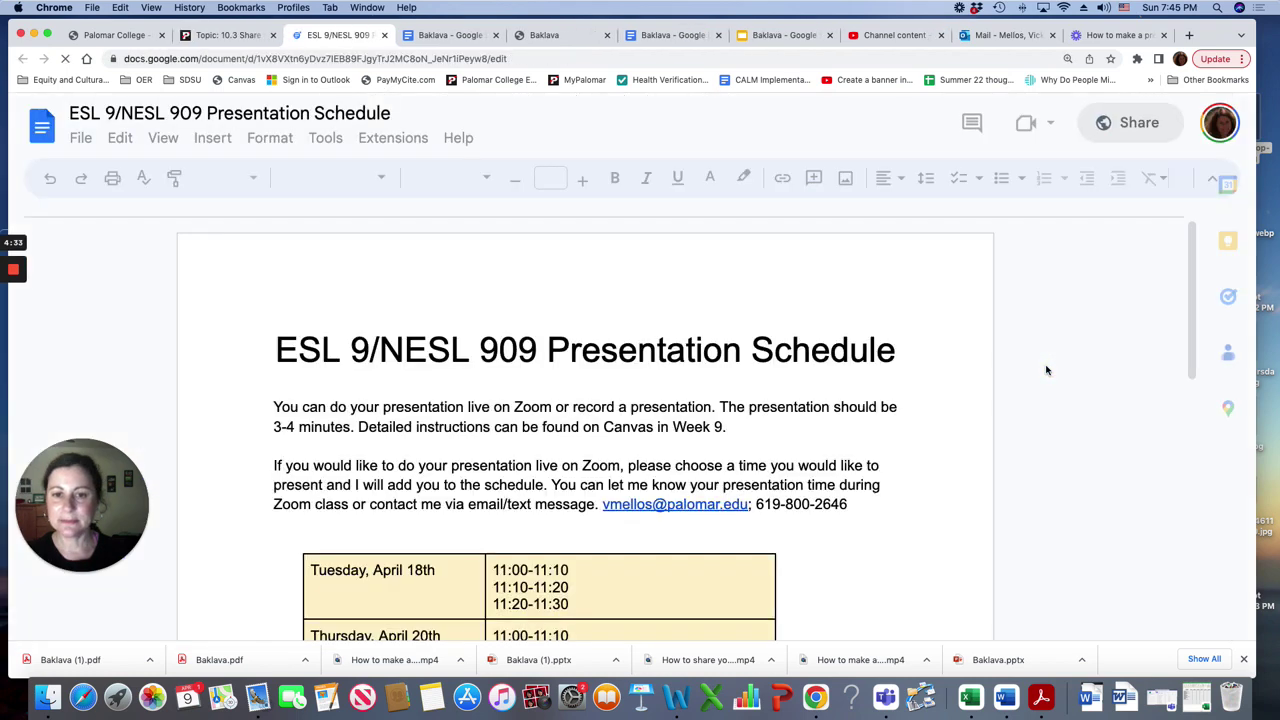
scroll(695, 461, "down", 4)
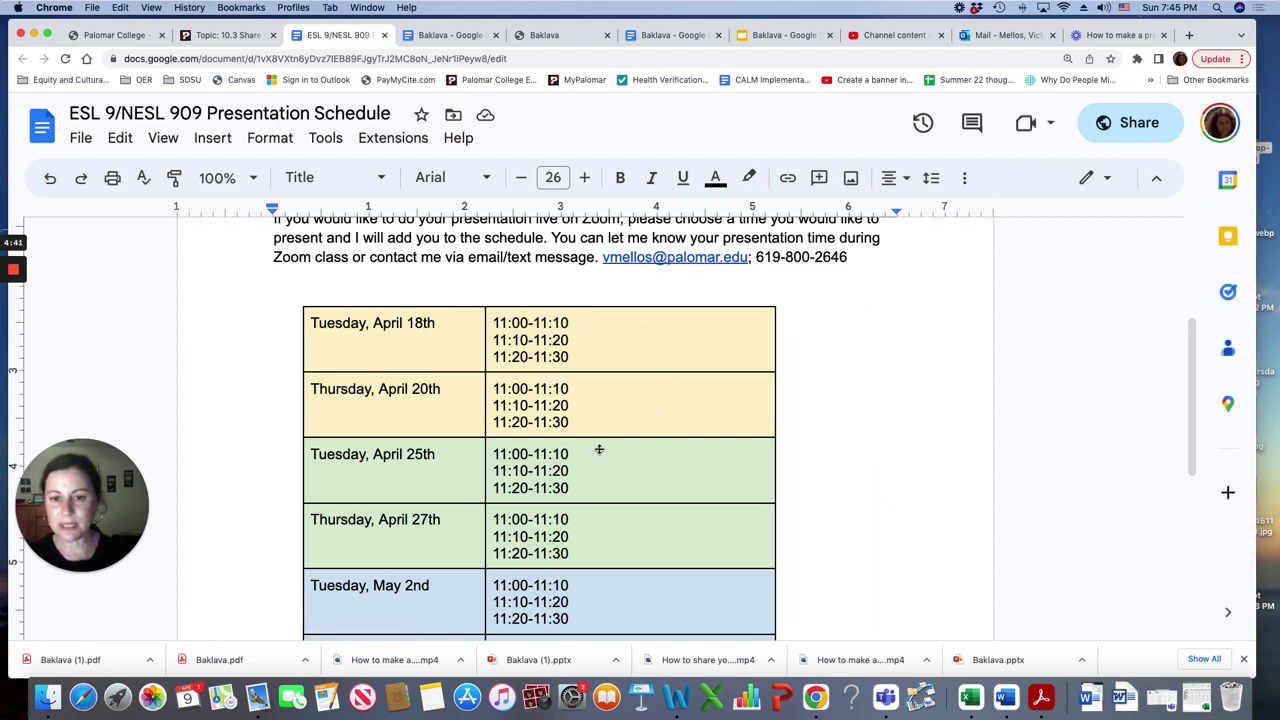
scroll(599, 450, "down", 4)
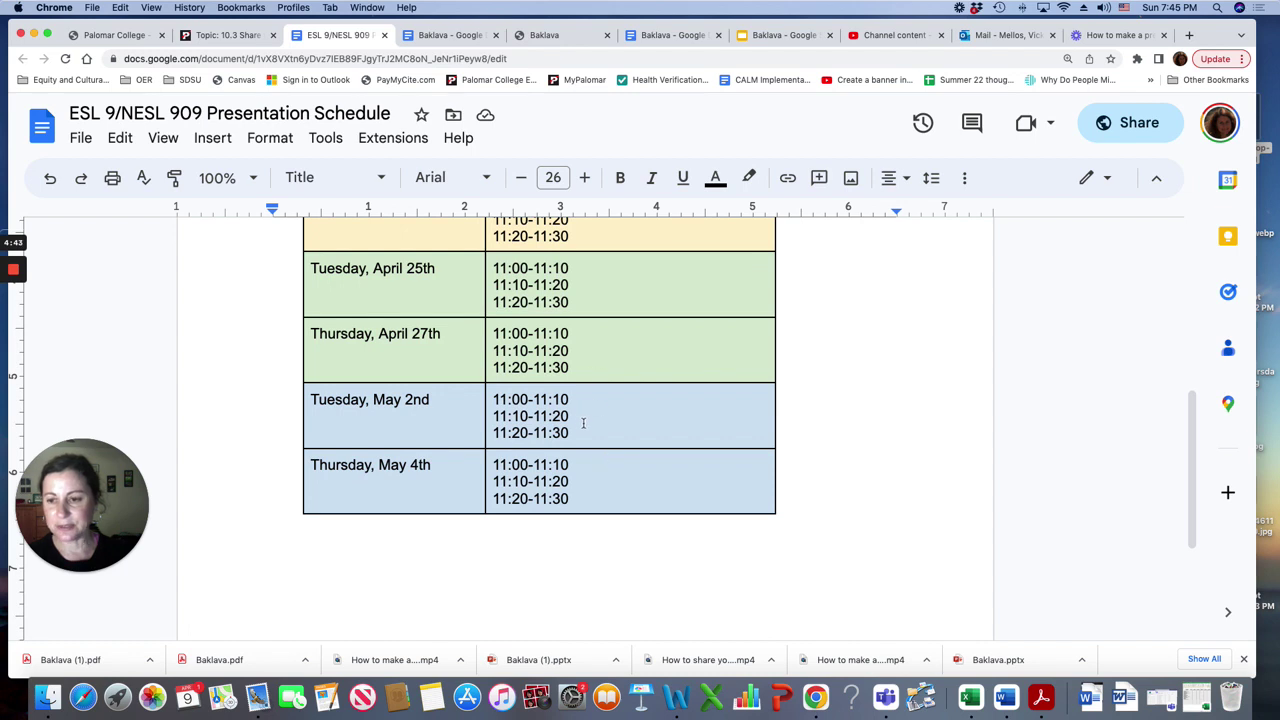
scroll(583, 426, "up", 6)
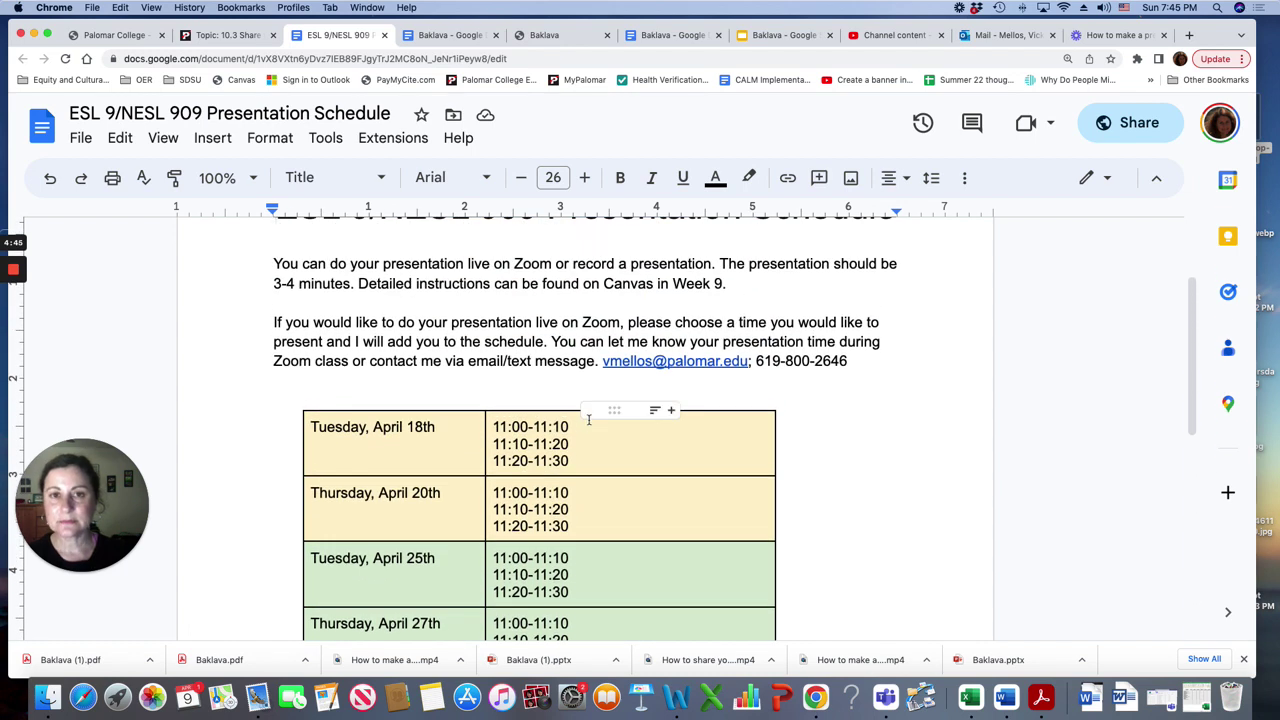
left_click(224, 36)
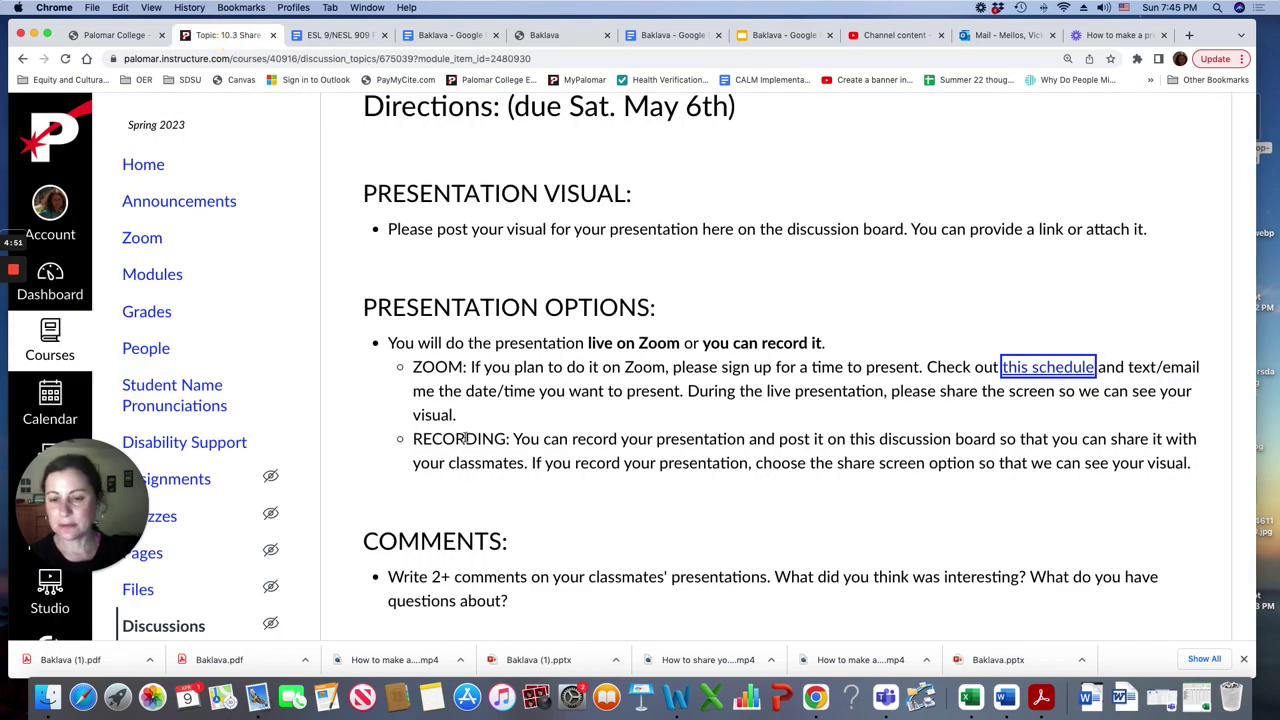
left_click(416, 362)
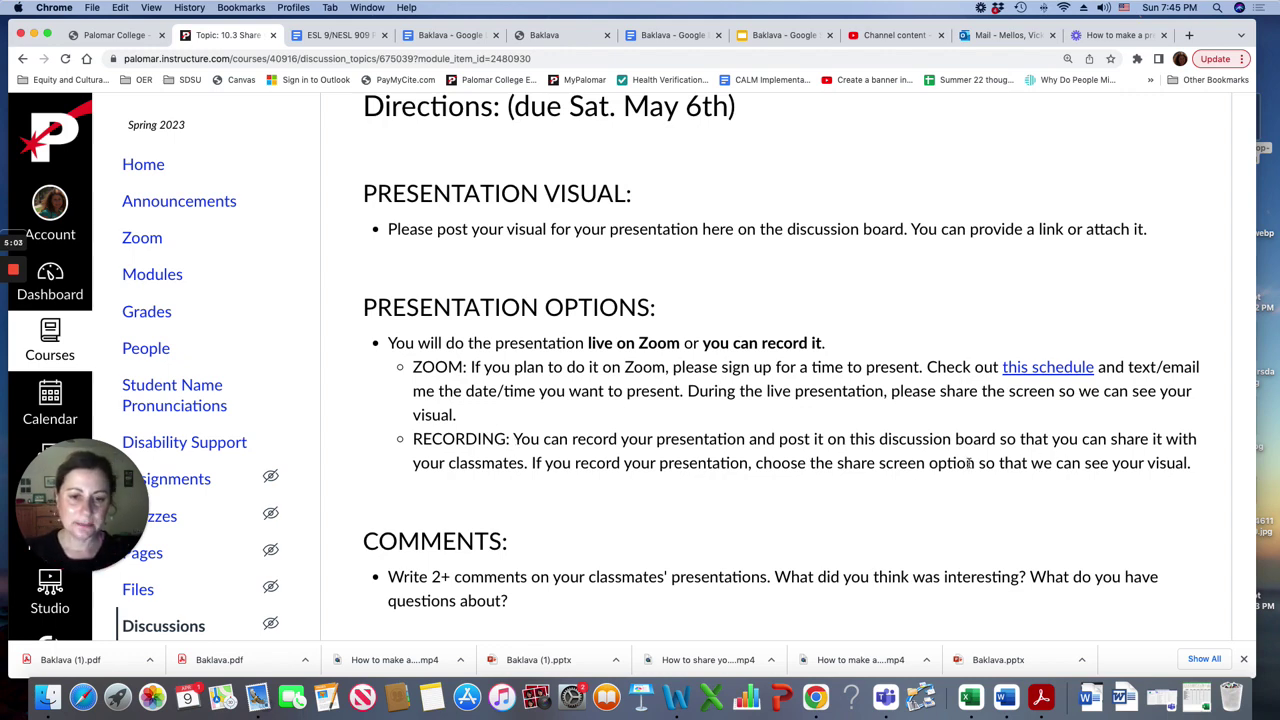
Review the recording and comments directions in the discussion, and look over the replies posted below them
scroll(969, 462, "down", 1)
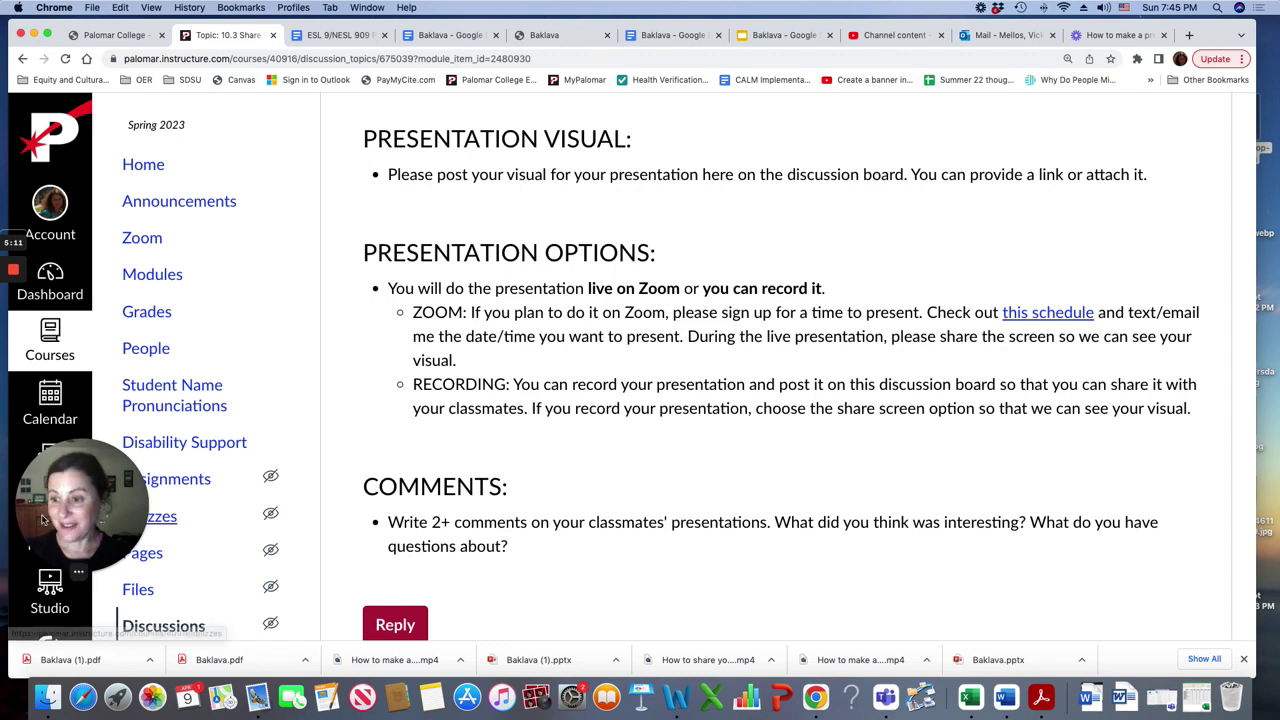
left_click_drag(57, 510, 50, 158)
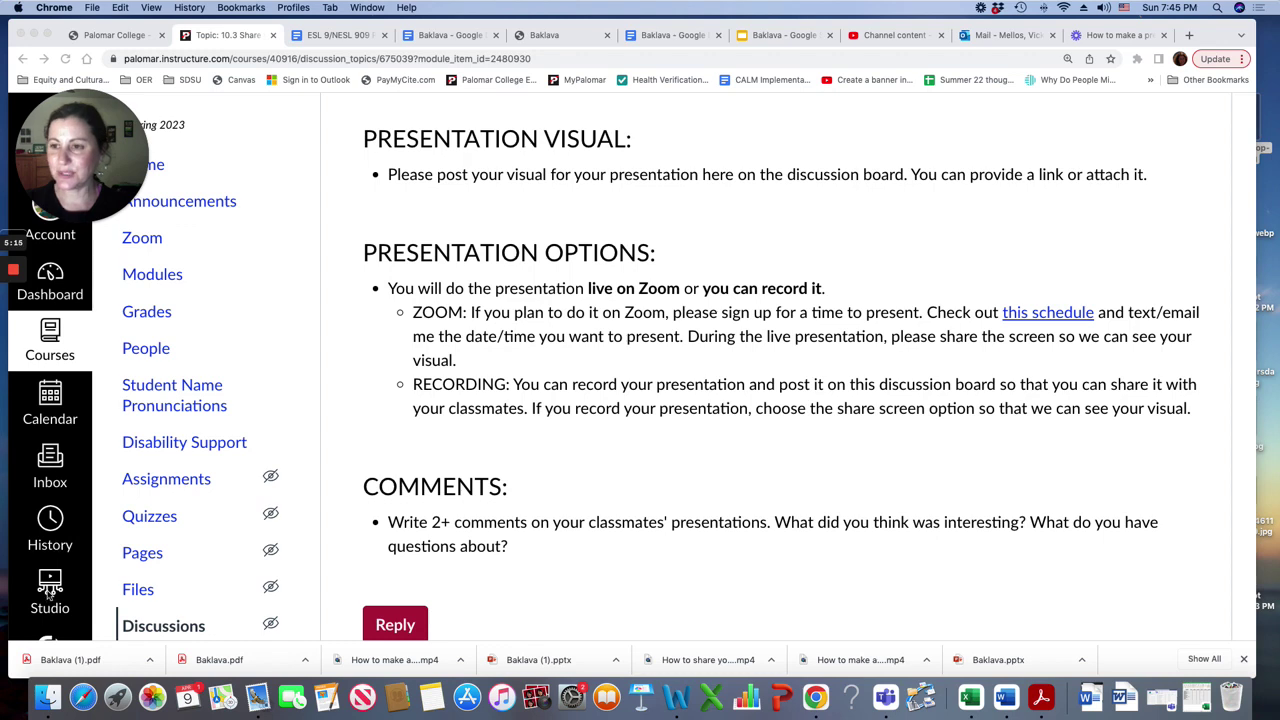
scroll(631, 514, "down", 2)
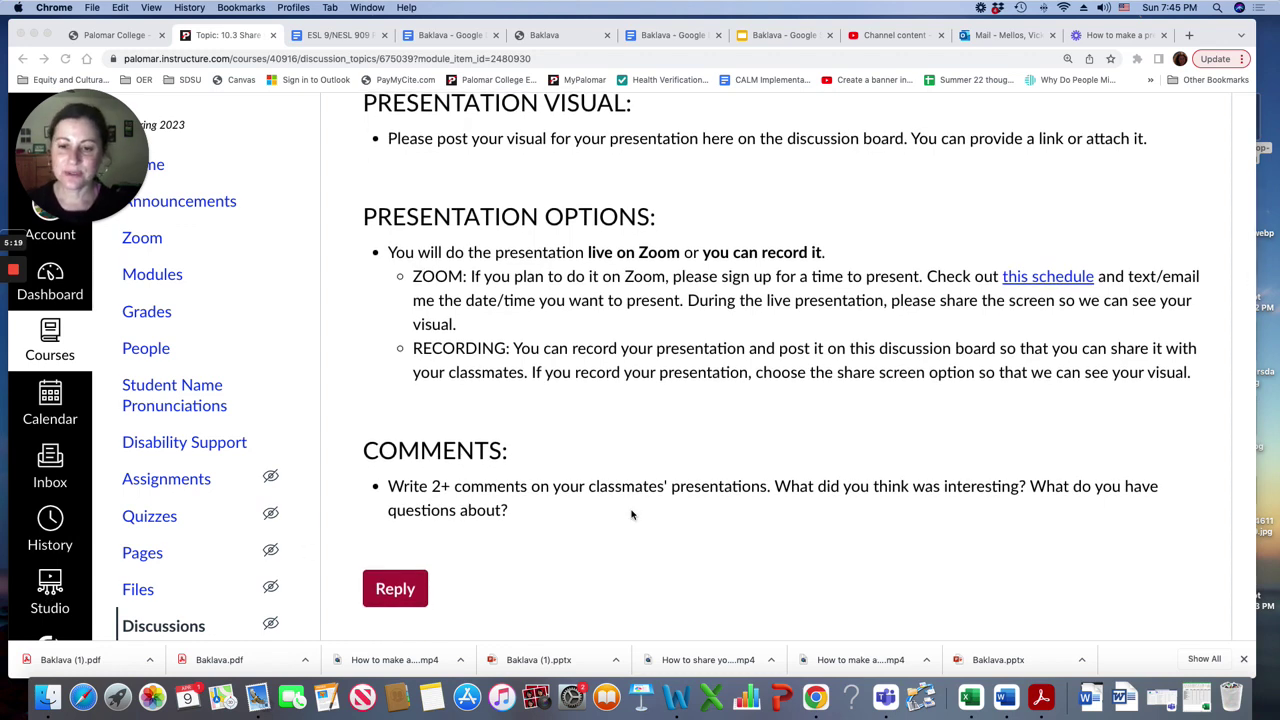
scroll(631, 514, "down", 8)
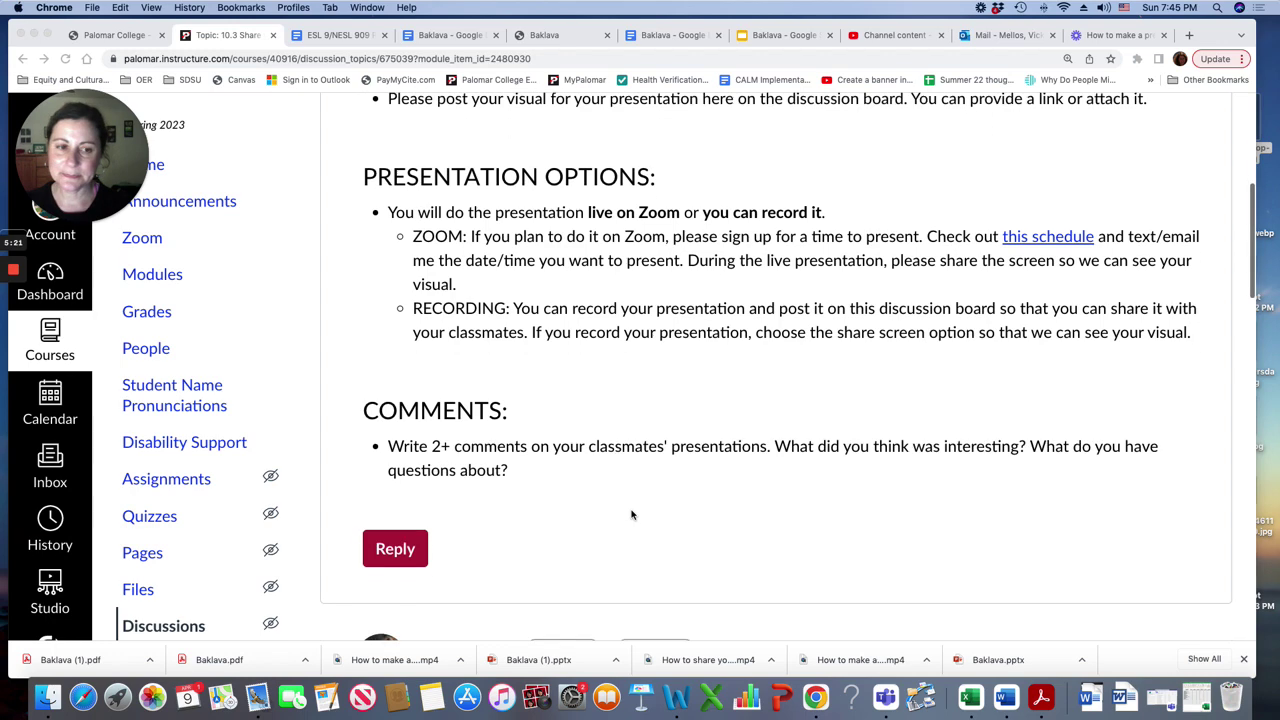
scroll(631, 514, "down", 4)
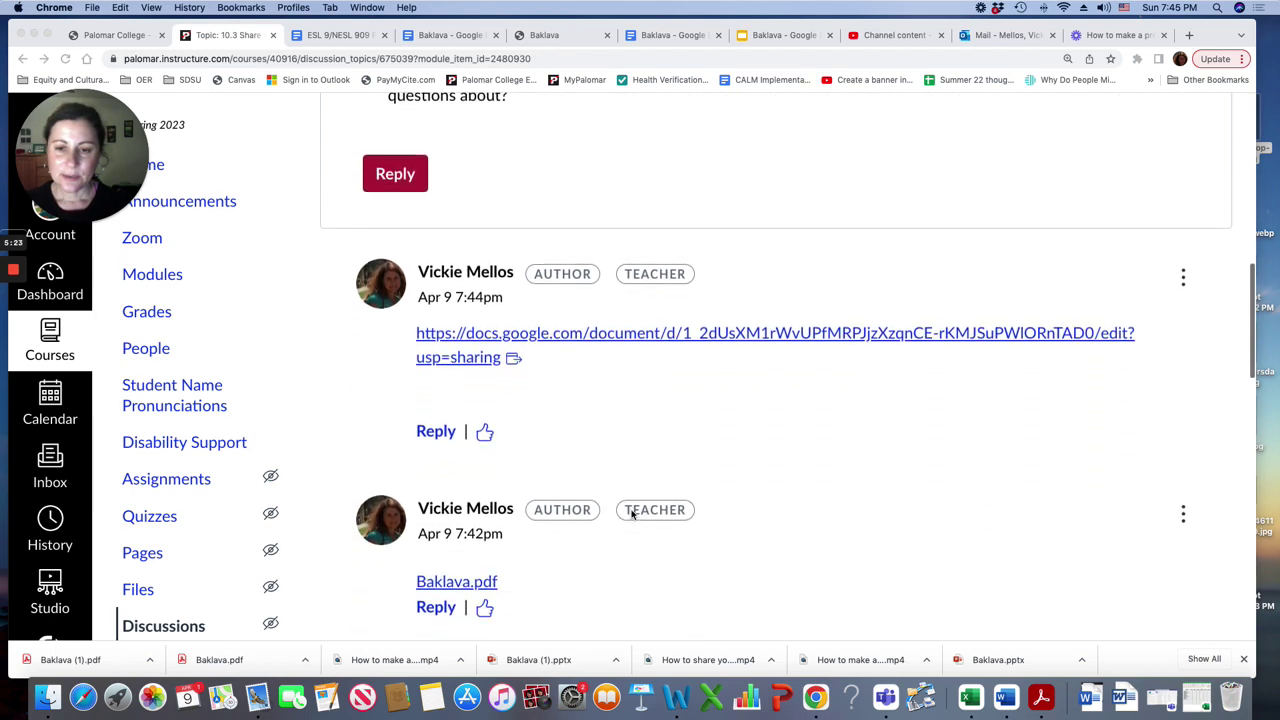
scroll(972, 510, "down", 3)
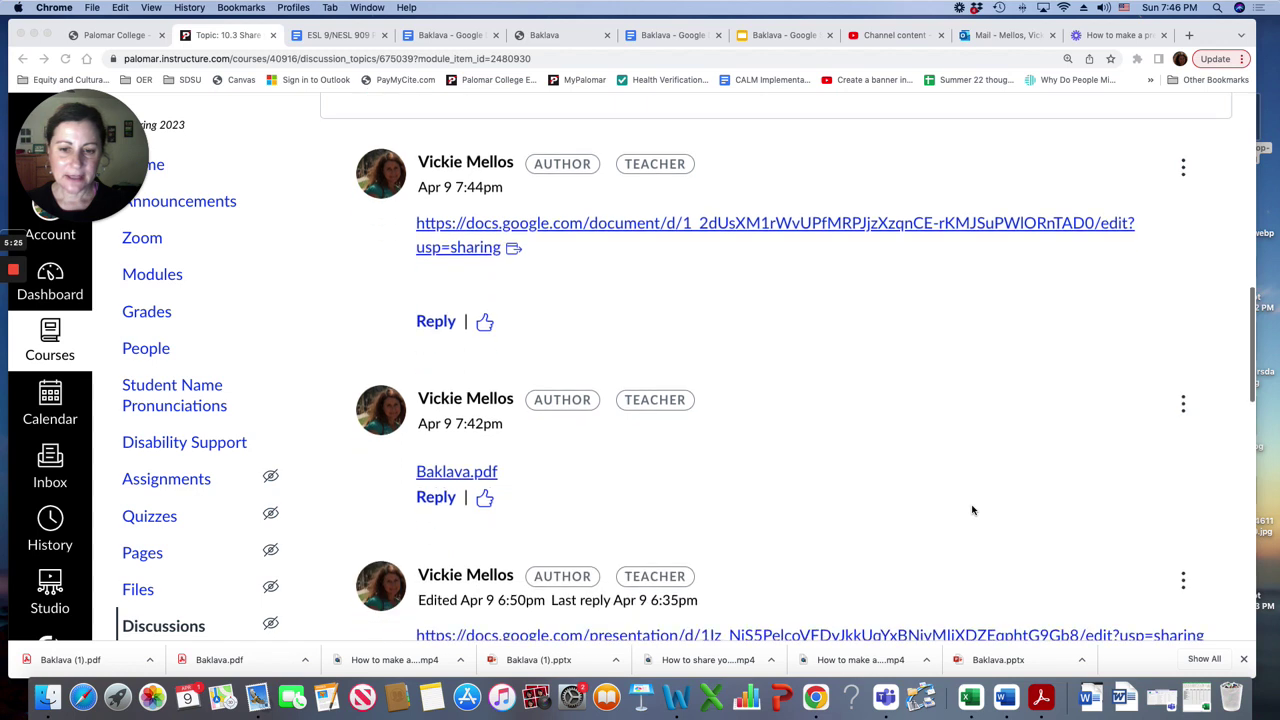
scroll(1182, 284, "up", 2)
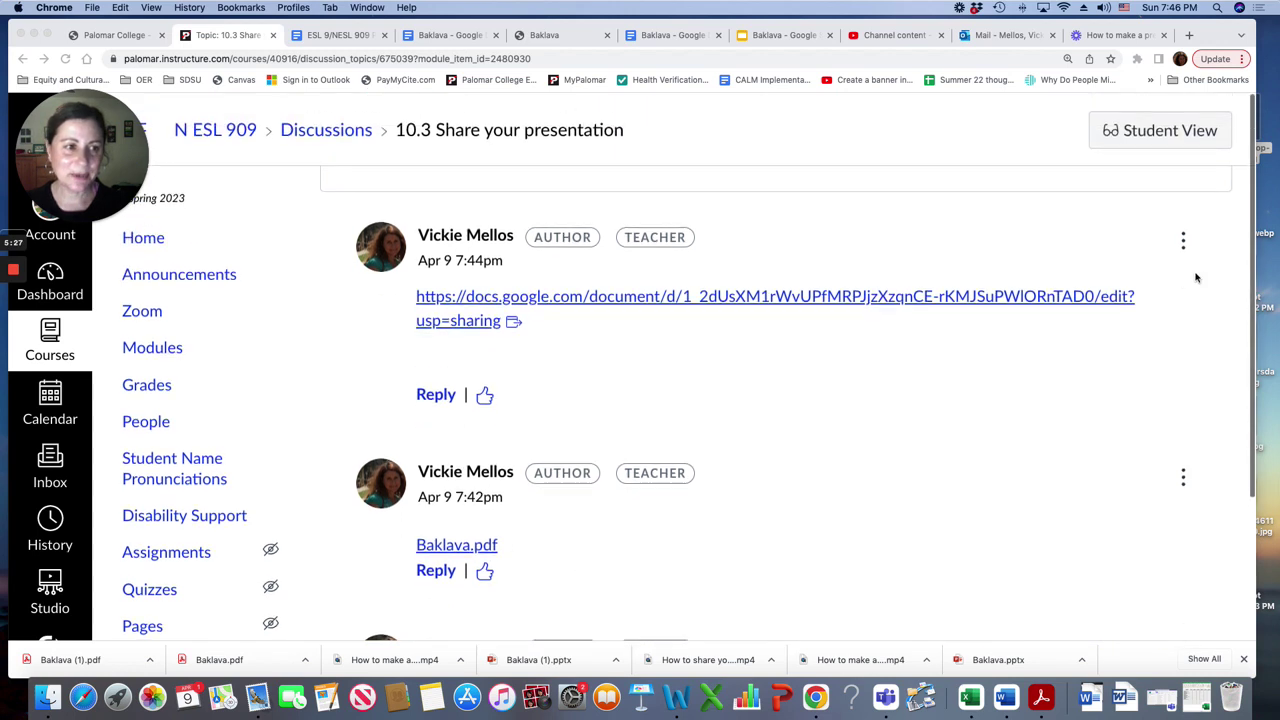
Open the reply containing the Google Docs link for editing and add a new line below the link
left_click(1182, 242)
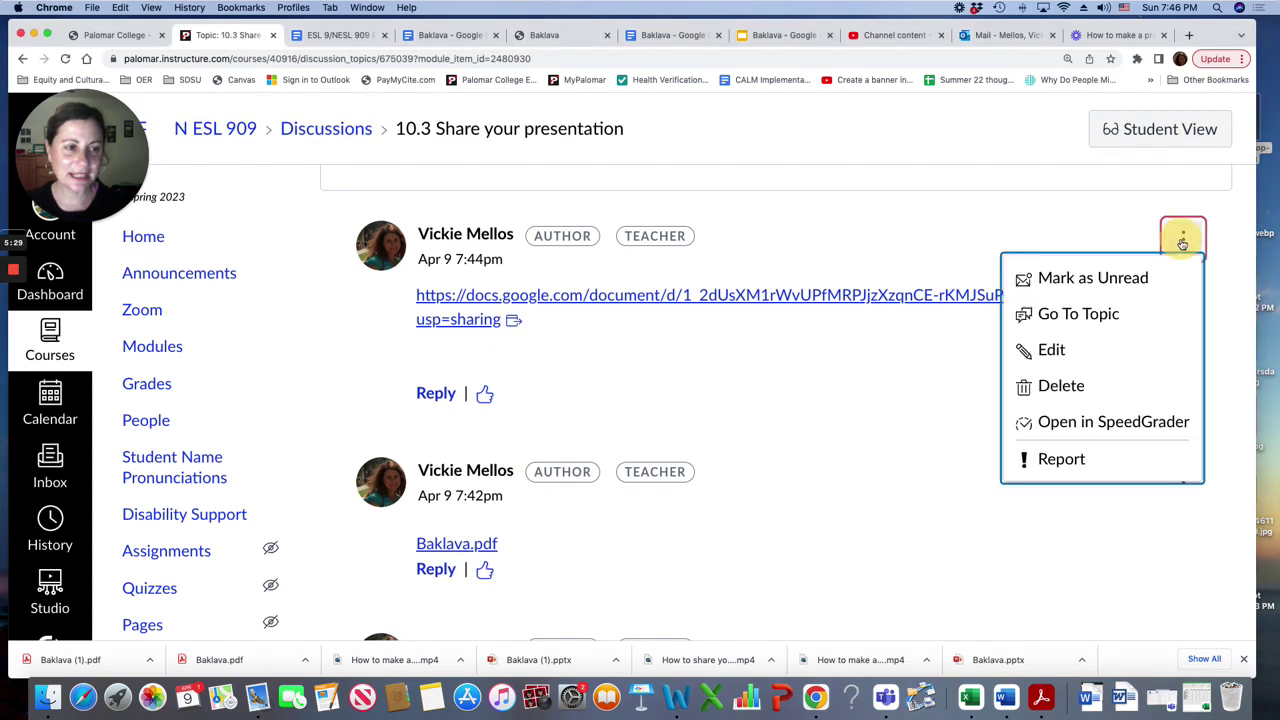
left_click(1094, 345)
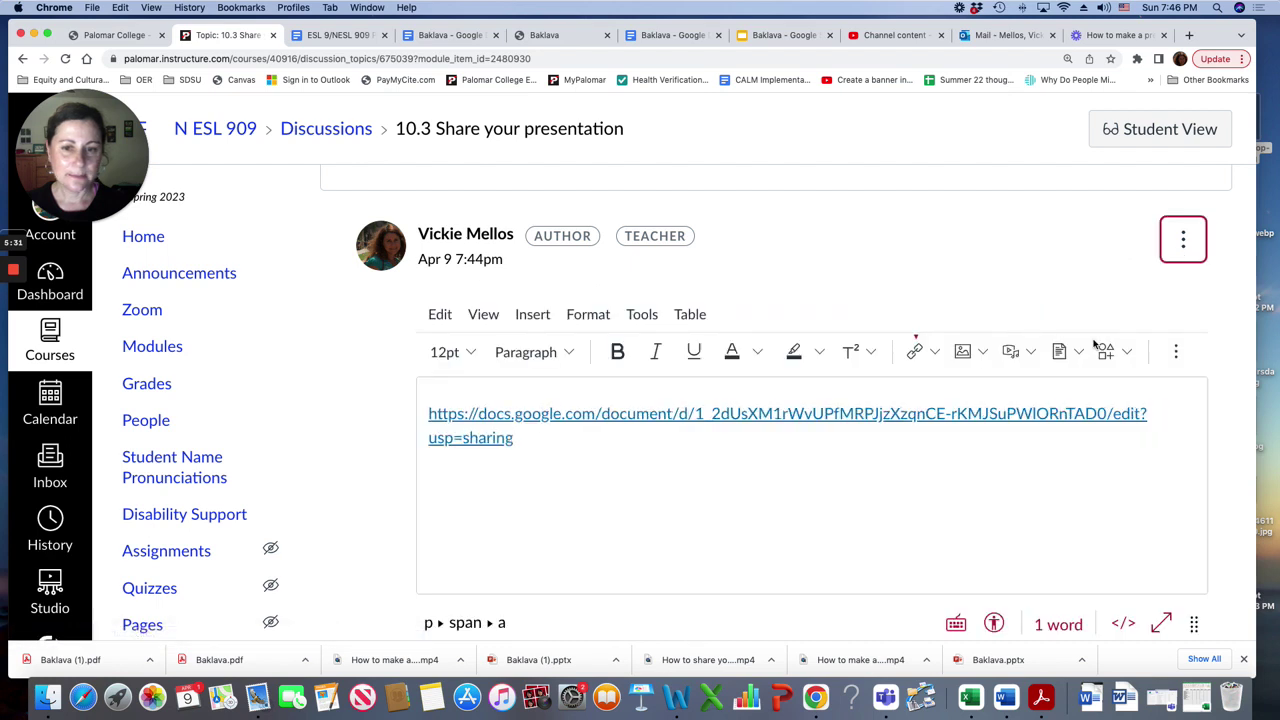
left_click(546, 436)
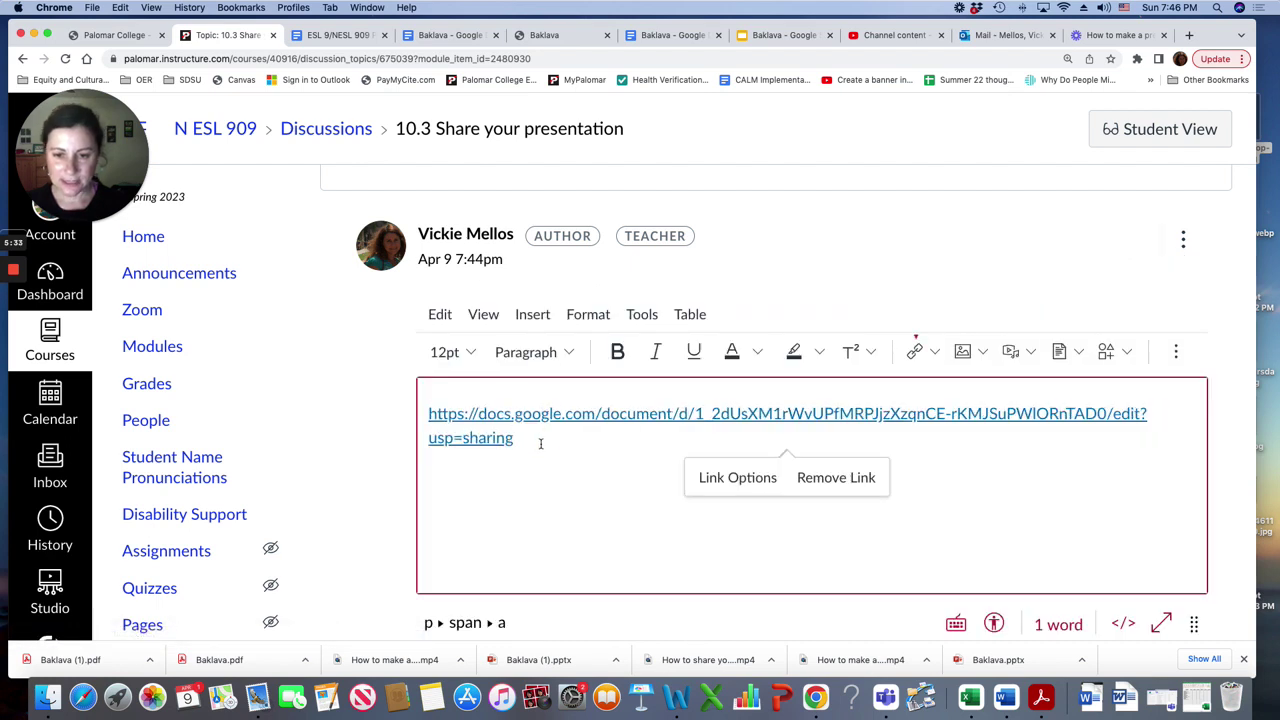
key("Return")
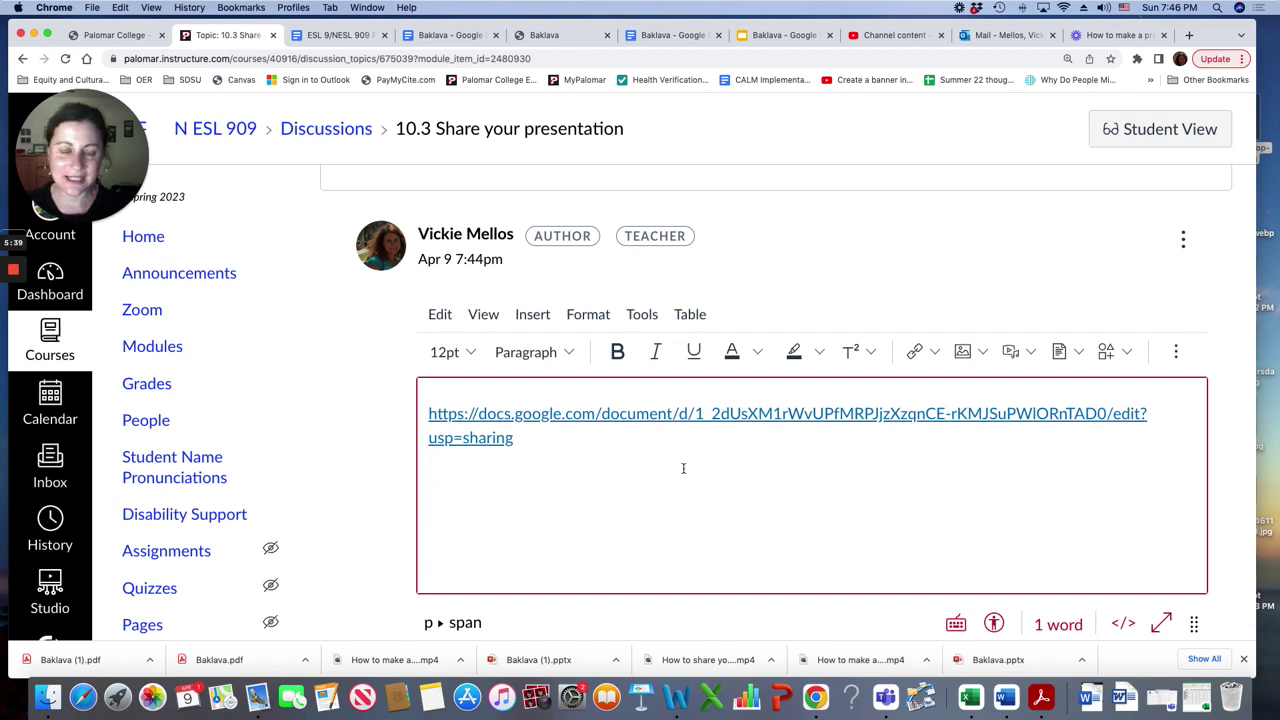
Start a Canvas Studio screen capture from the reply editor and allow the Screen Recorder Launcher to open
left_click(1177, 355)
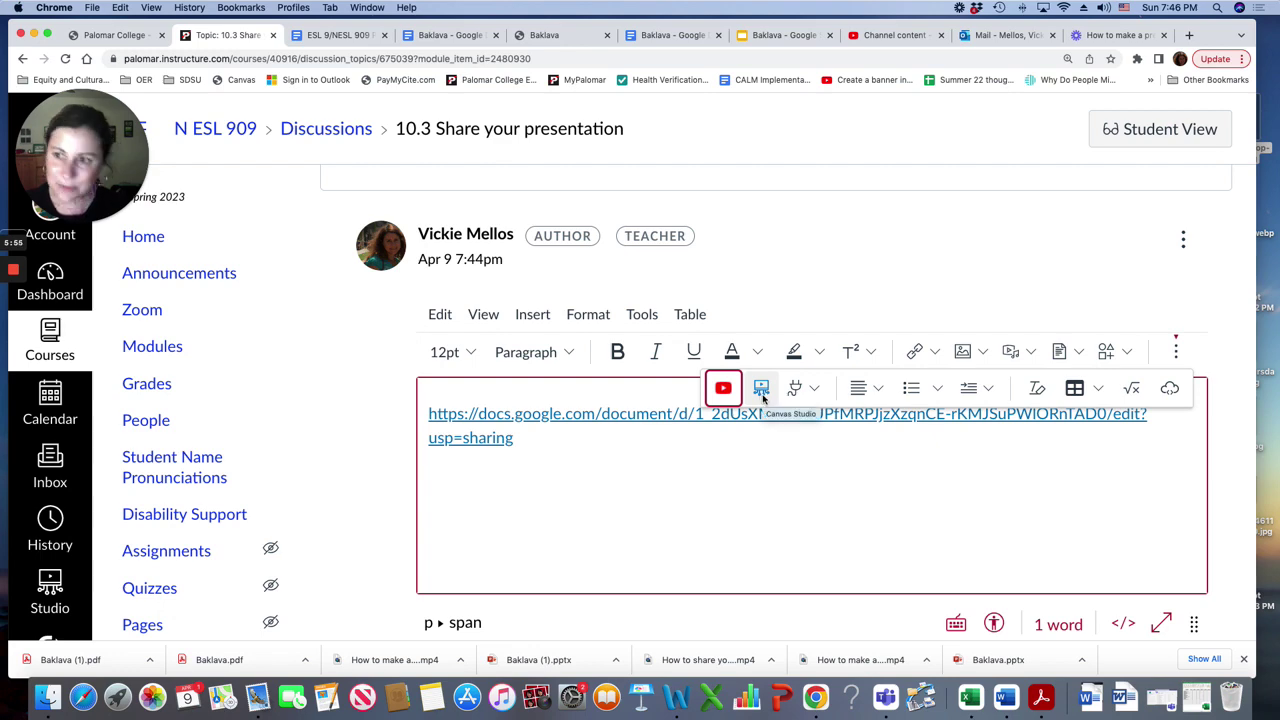
left_click(761, 389)
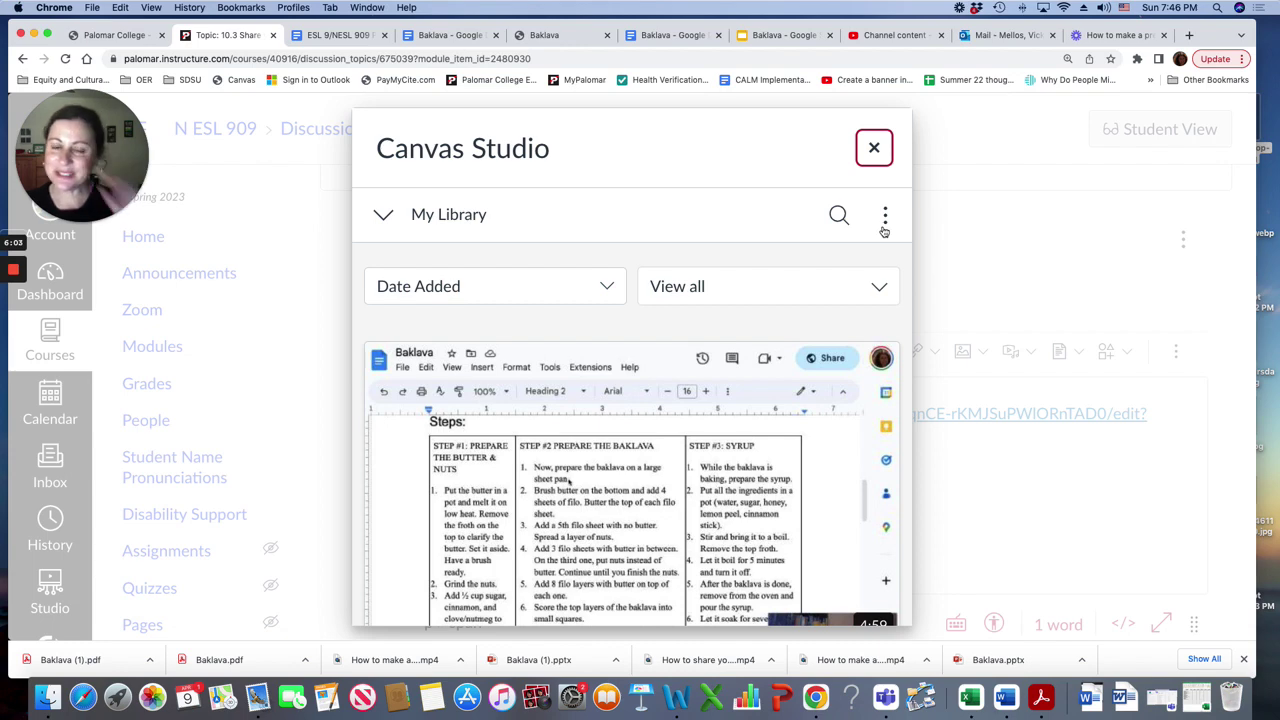
left_click(884, 228)
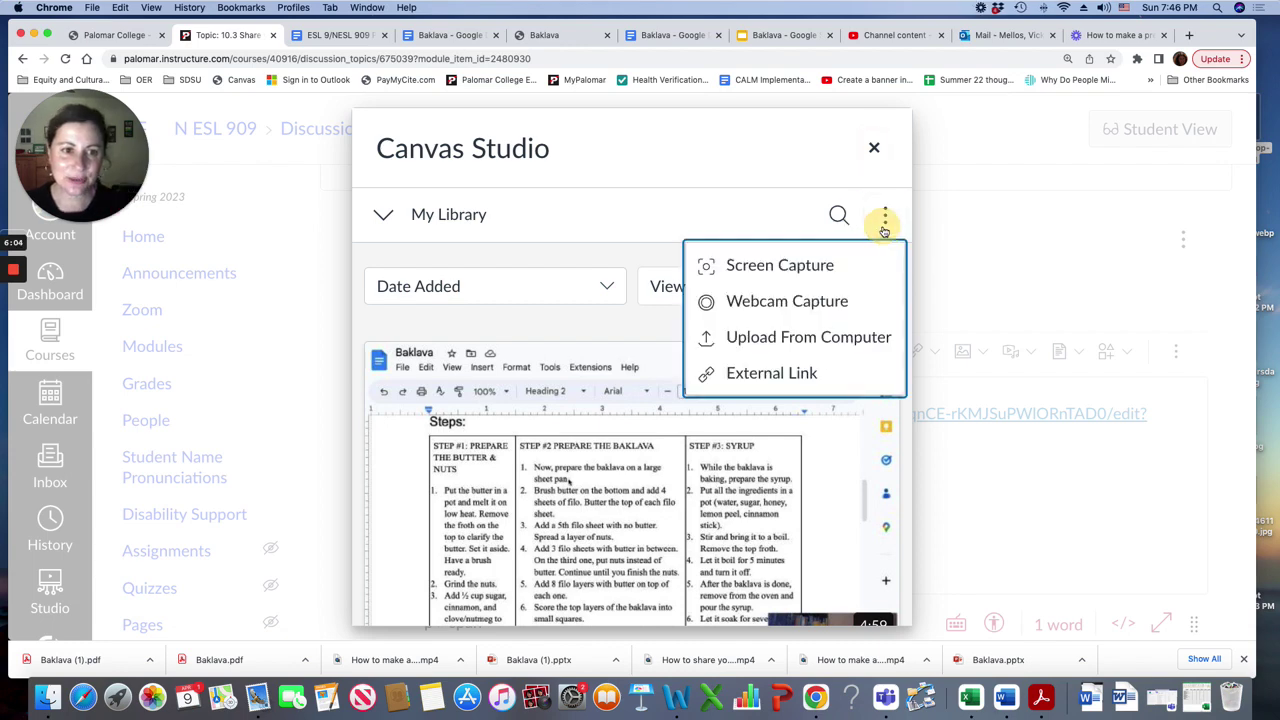
left_click(771, 278)
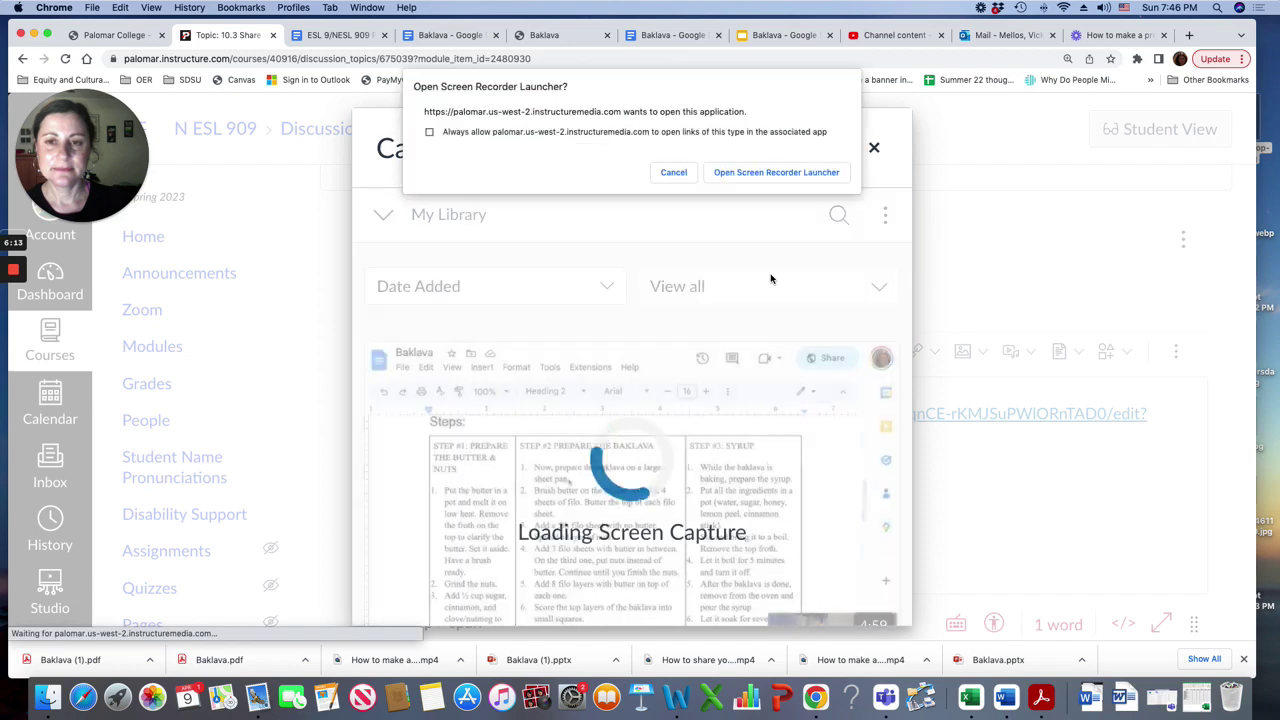
left_click(762, 174)
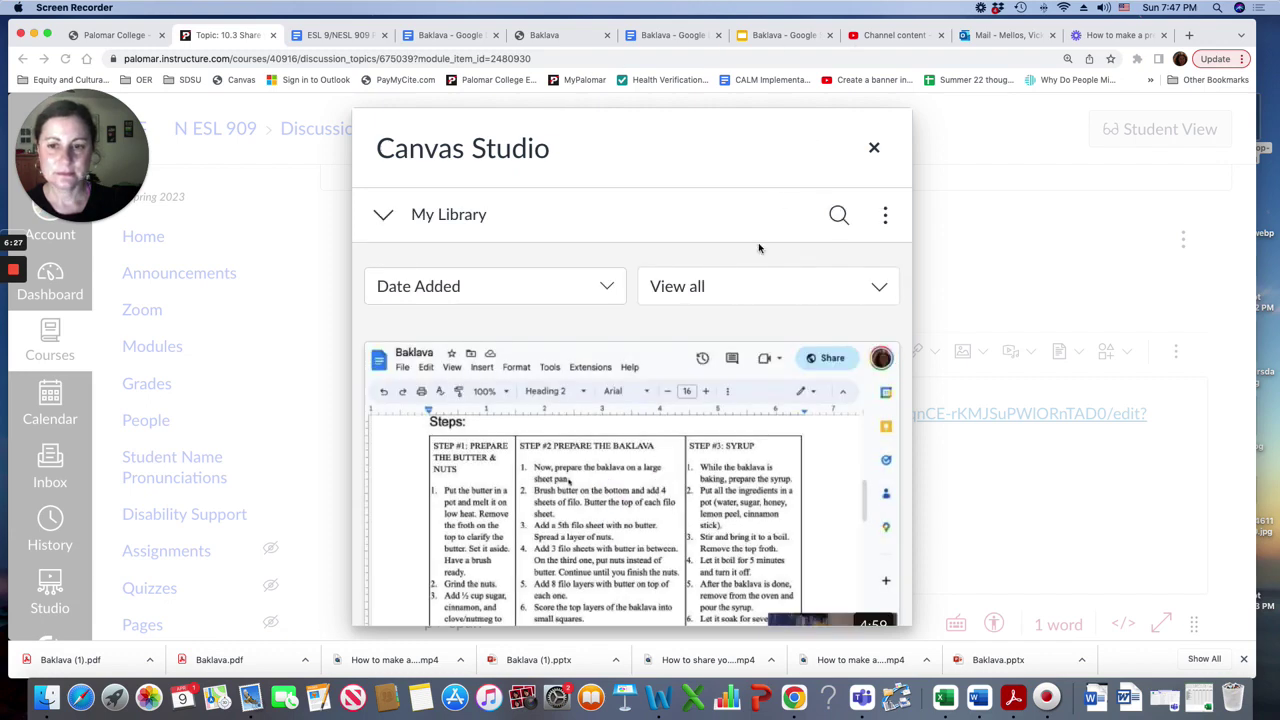
scroll(742, 290, "down", 3)
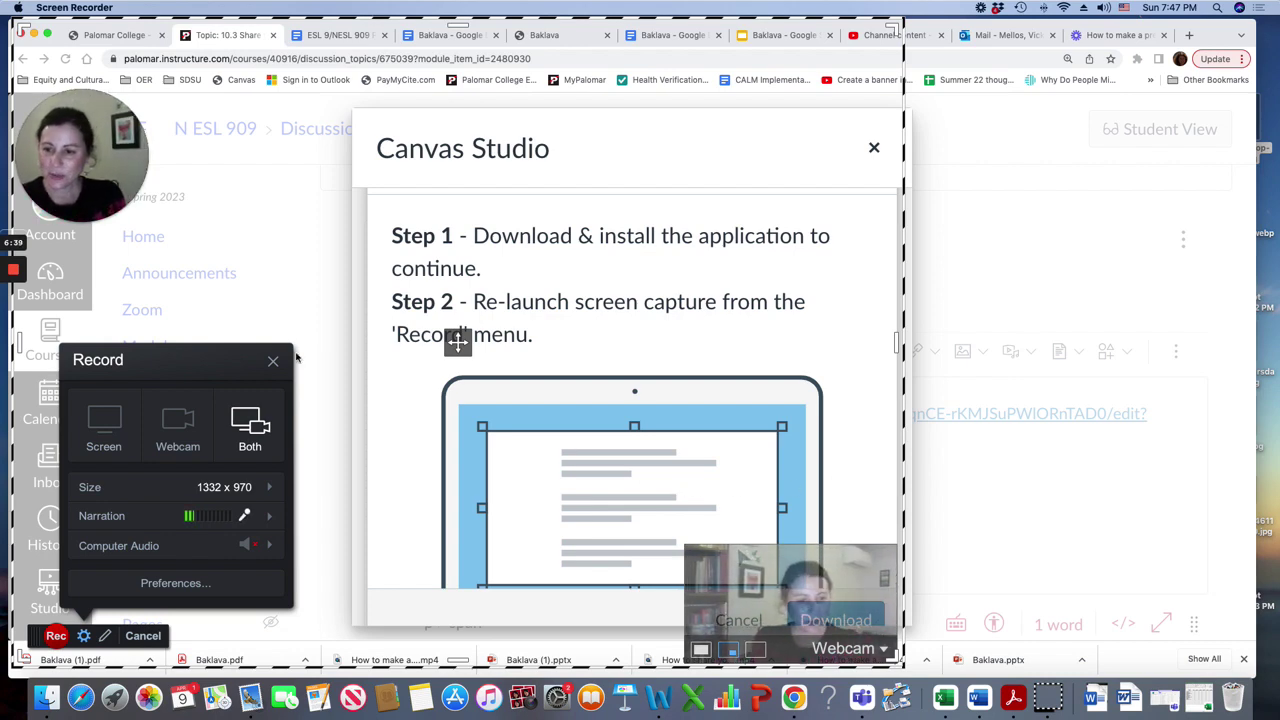
Widen the recording area to 1622 x 970, fit the browser window inside it, and set the recorder to capture both screen and webcam
left_click(115, 427)
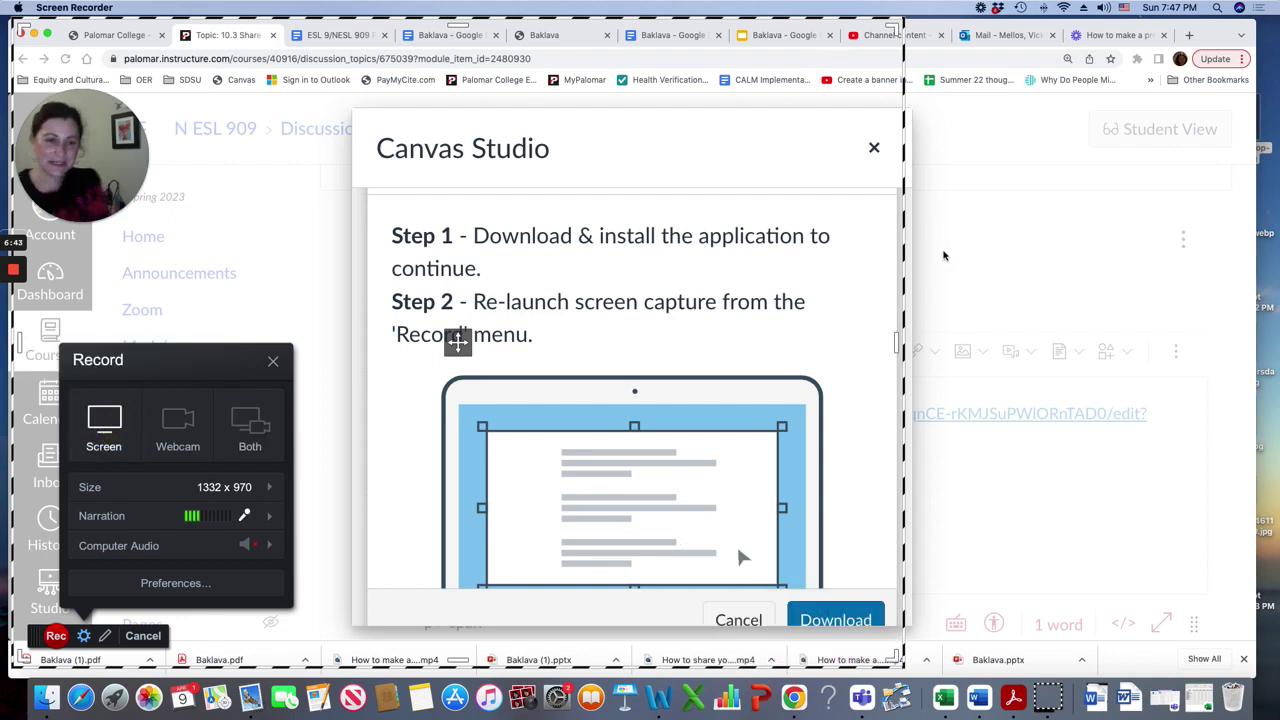
left_click_drag(897, 343, 1097, 362)
left_click_drag(1256, 350, 1097, 345)
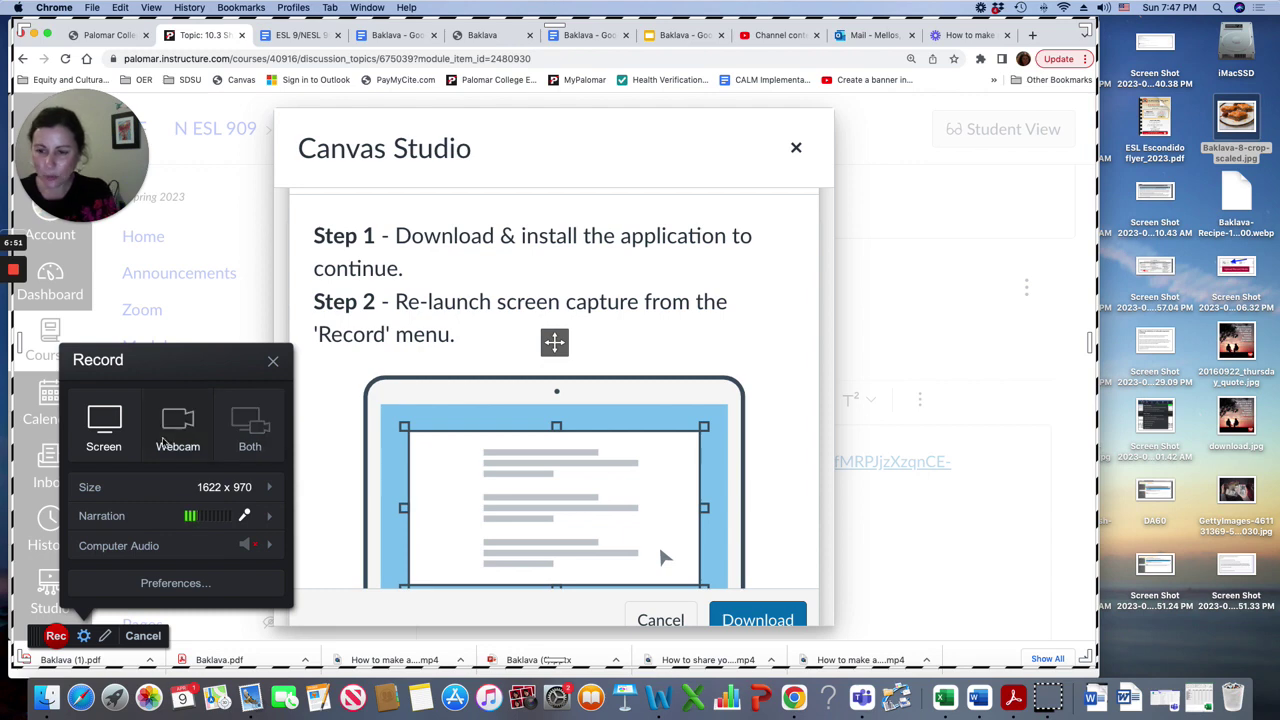
left_click(242, 427)
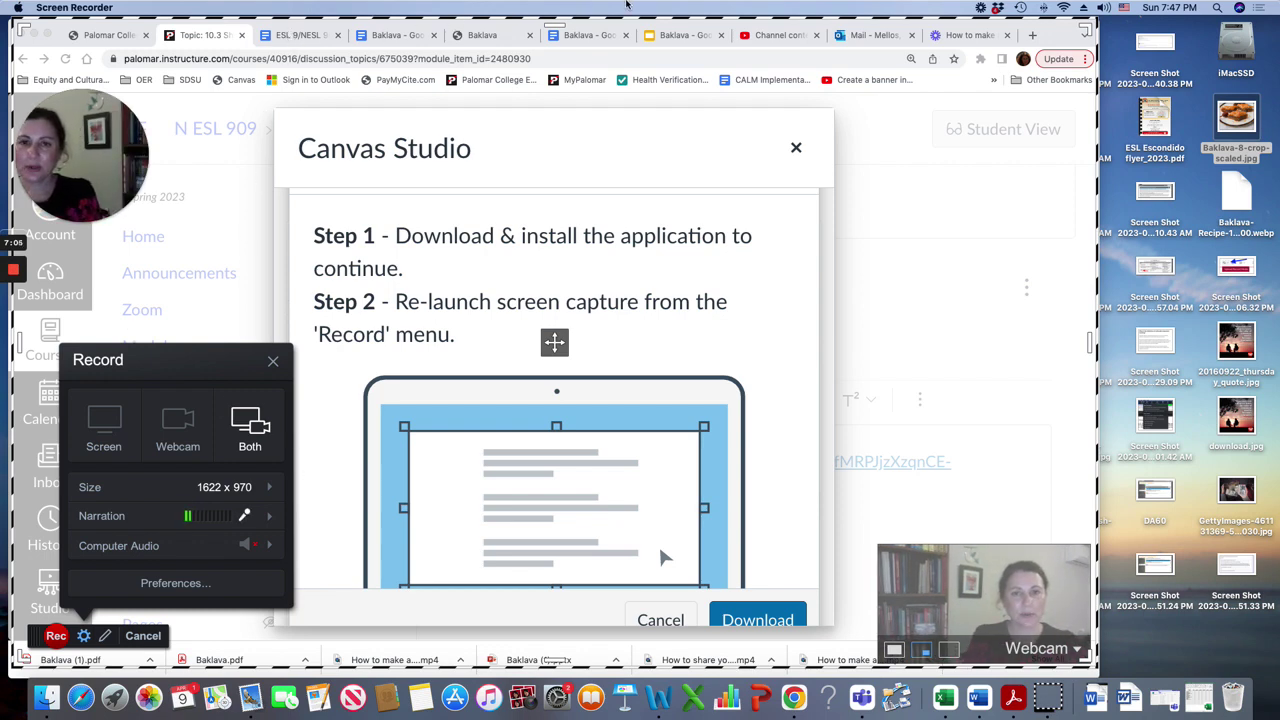
Bring up the Baklava Google document, close its sharing settings, and show the page from the title
left_click(583, 37)
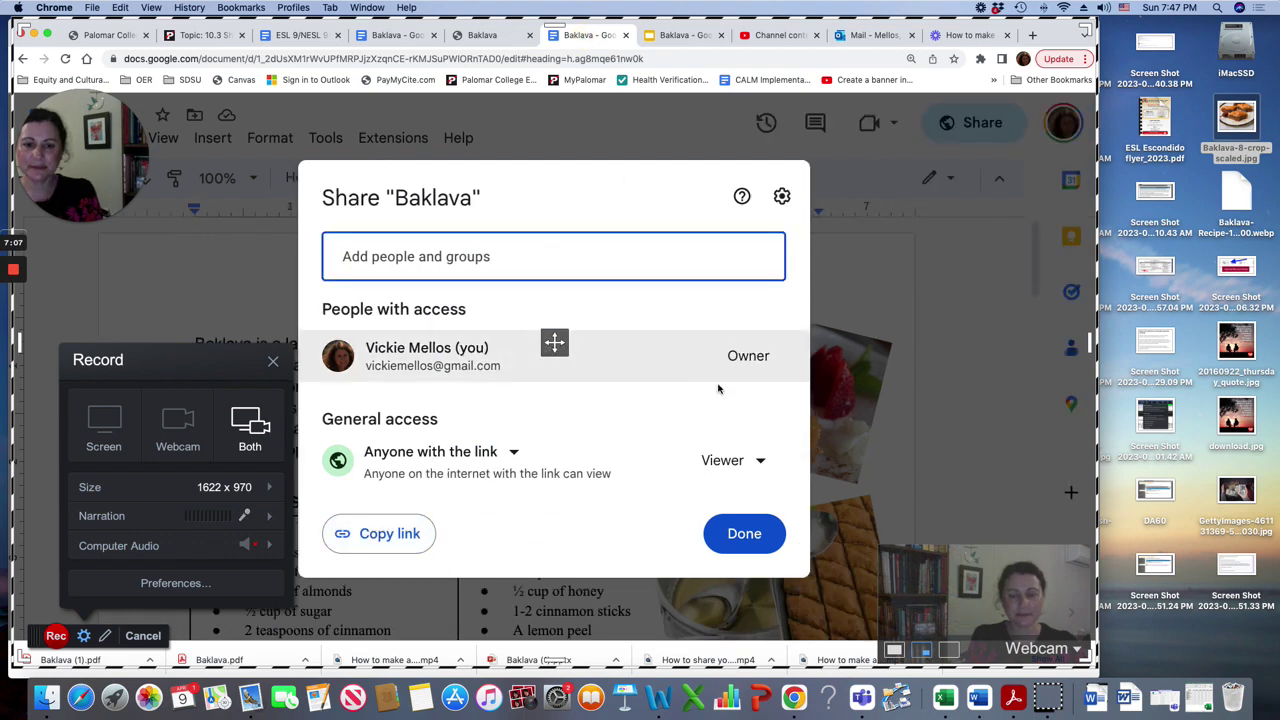
left_click(748, 533)
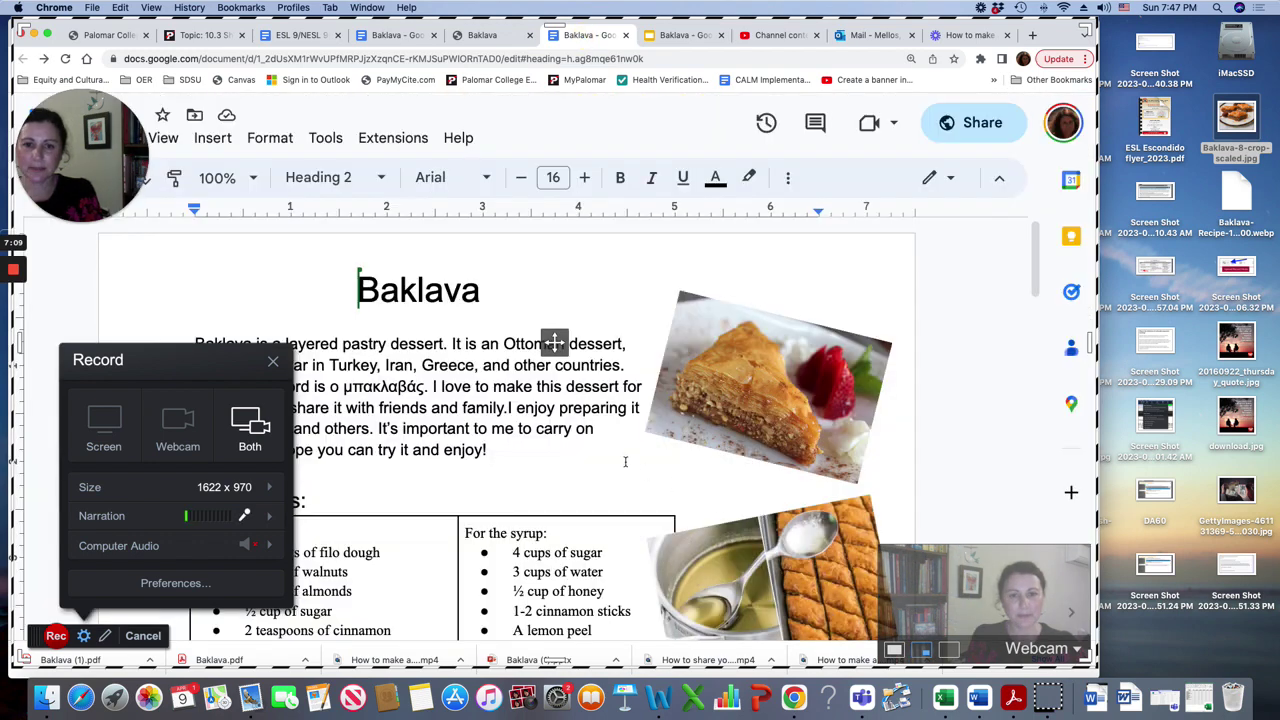
scroll(533, 388, "down", 1)
scroll(533, 388, "up", 1)
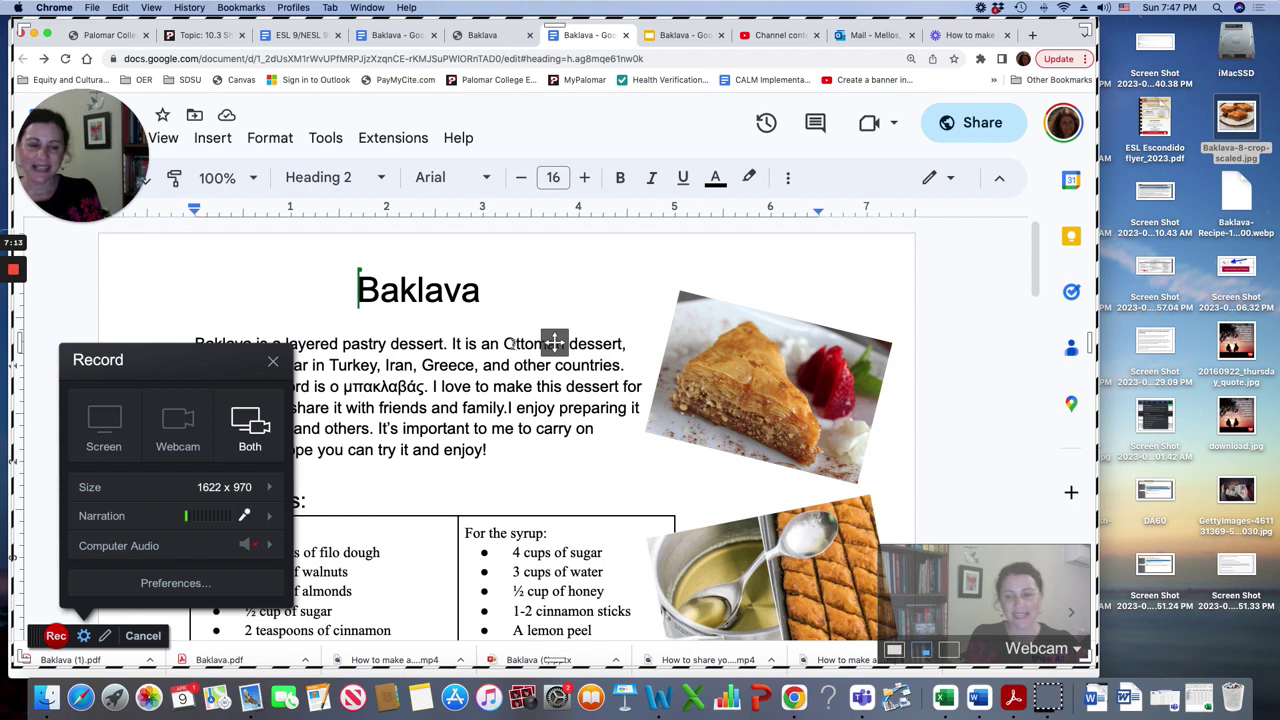
Record the Baklava presentation from the introduction through the ingredients to the steps table, pause, and finish the recording
left_click(57, 636)
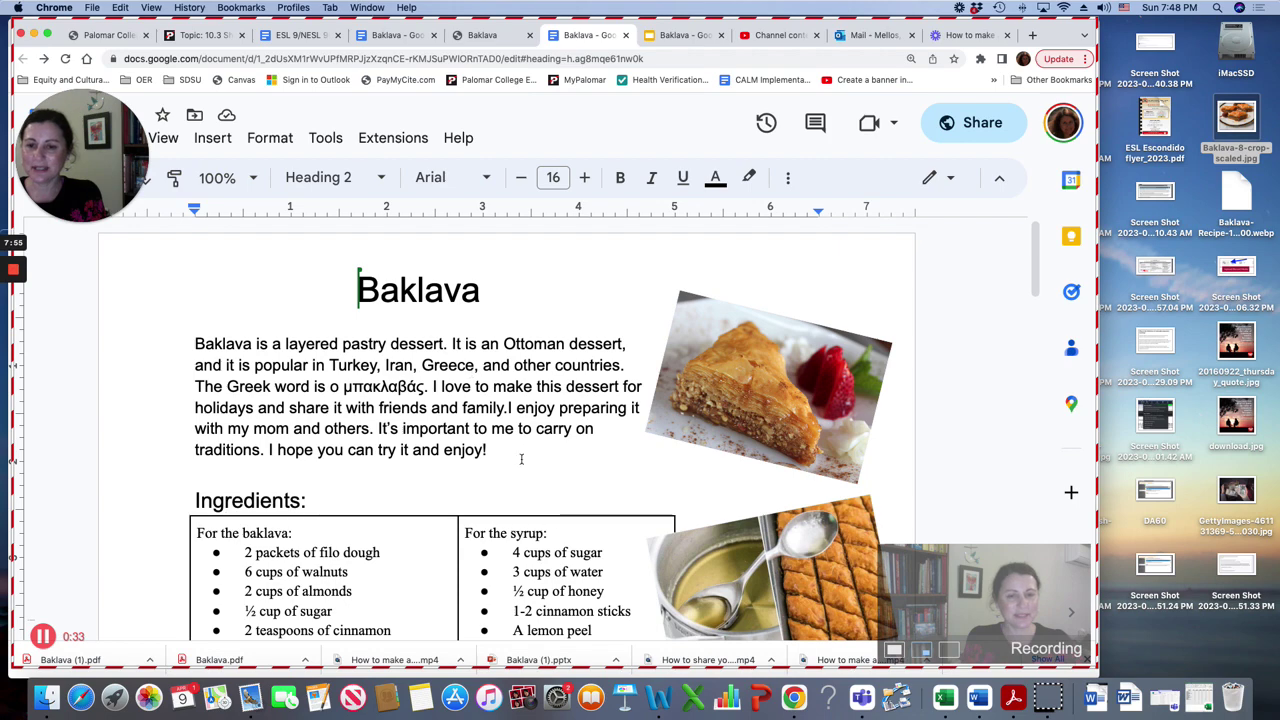
scroll(474, 441, "down", 4)
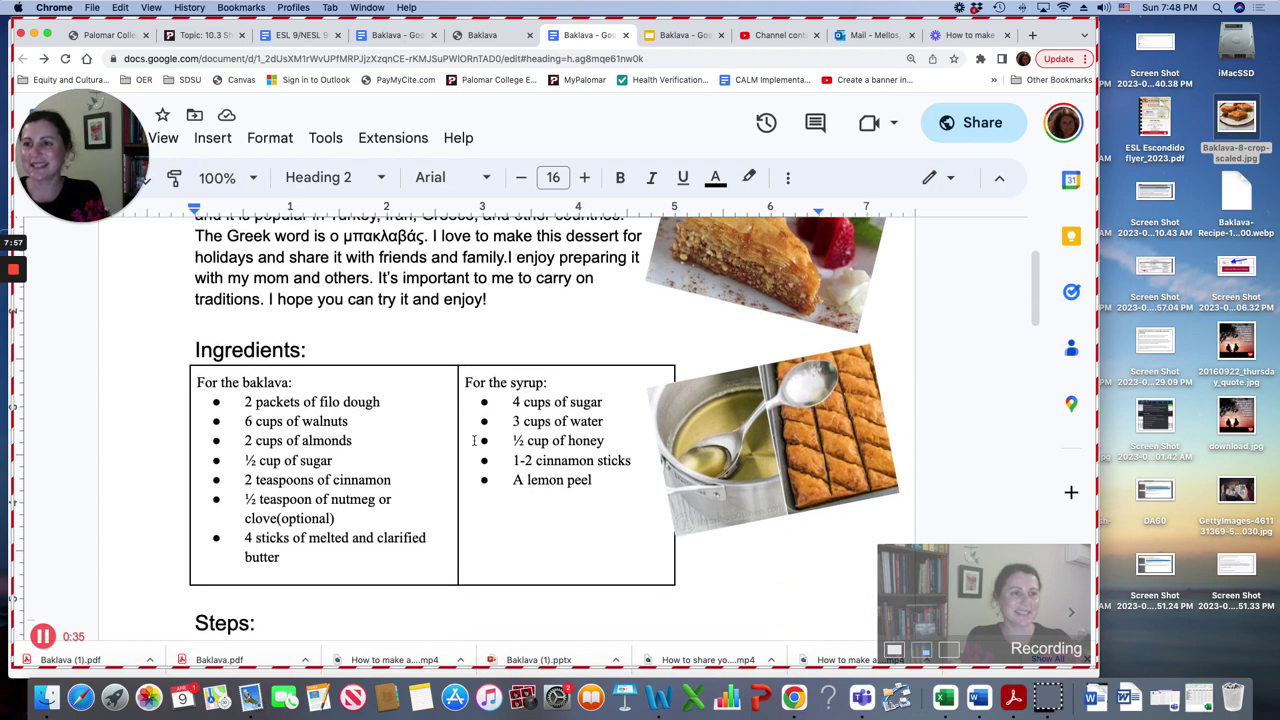
scroll(474, 441, "down", 7)
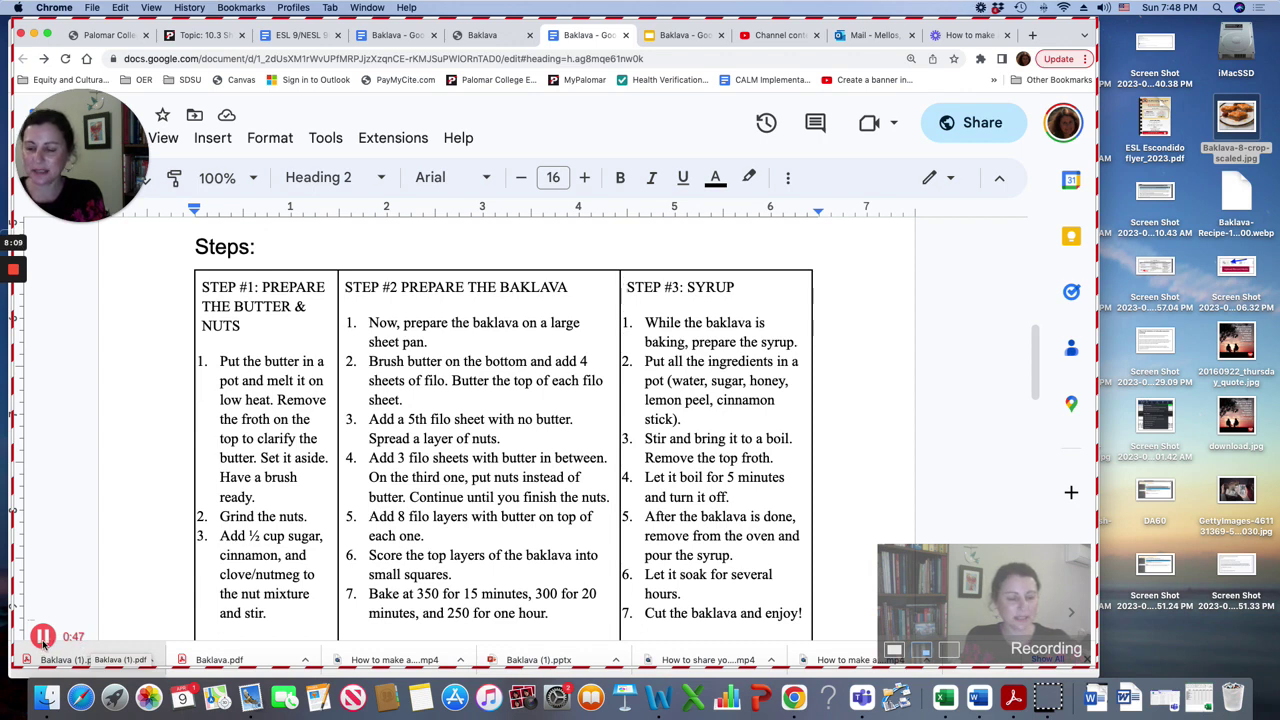
left_click(43, 637)
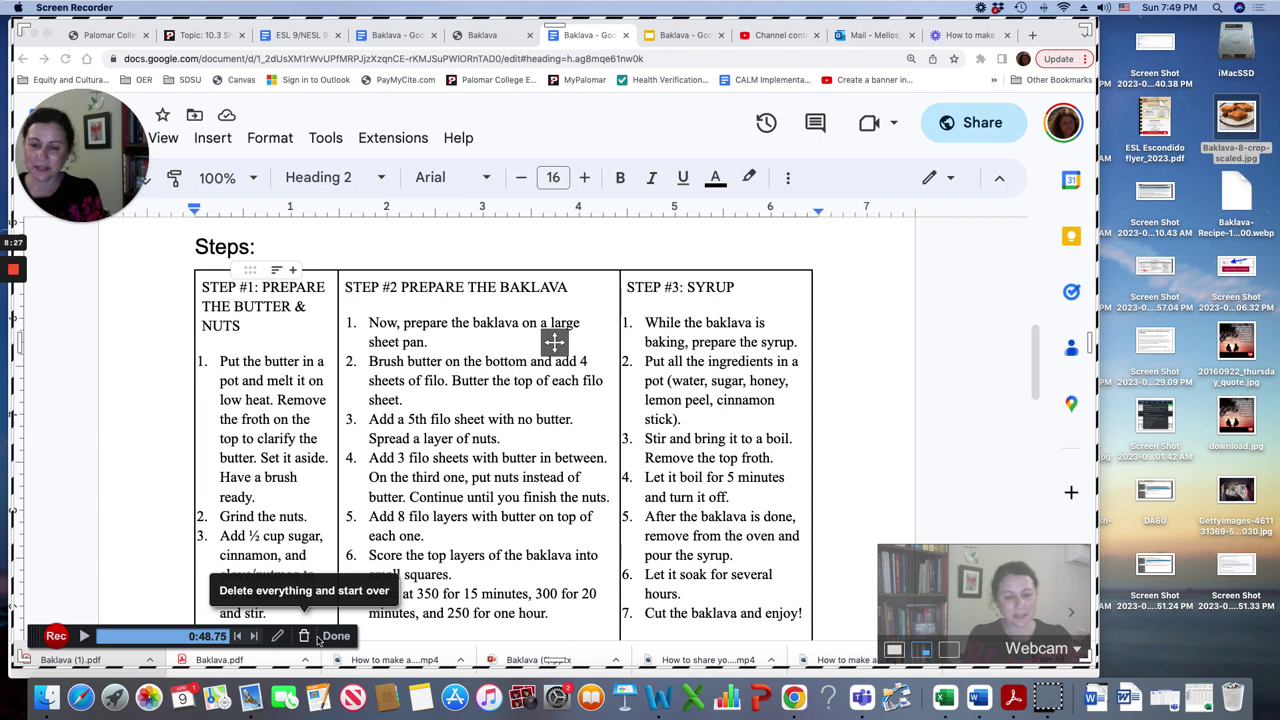
left_click(337, 636)
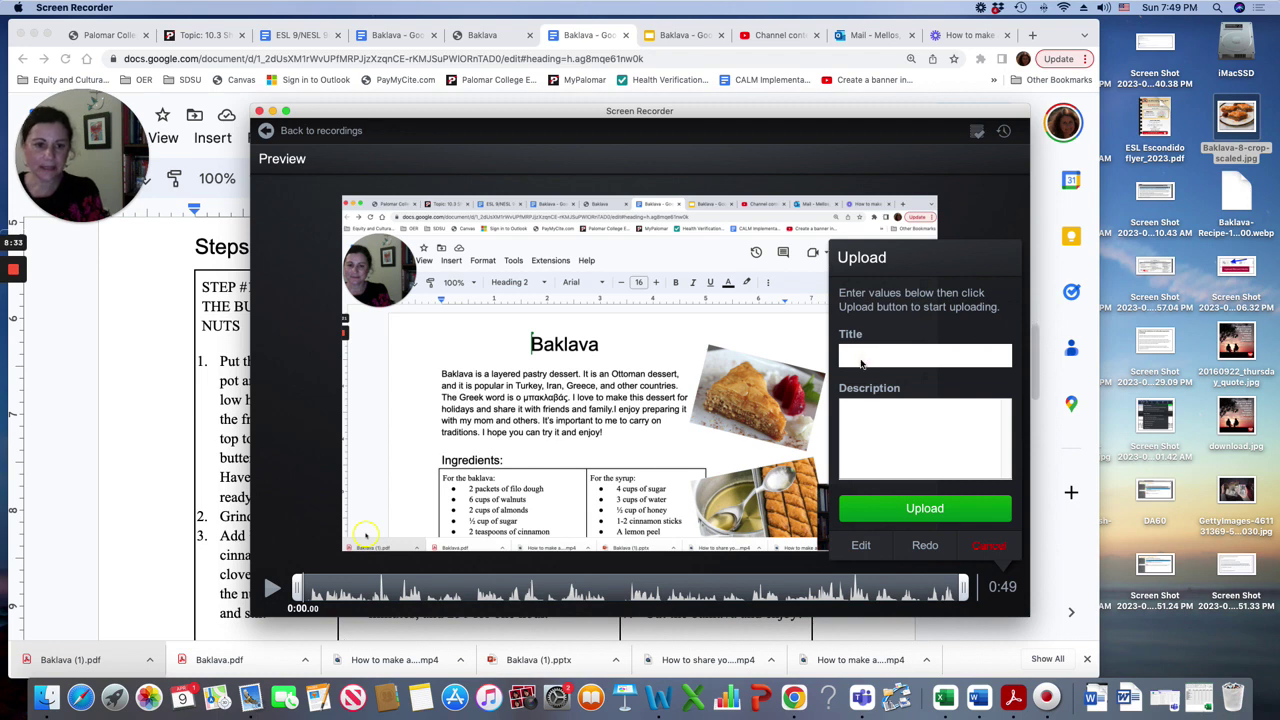
Title the recording "Baklava presentation" and upload it to Studio
left_click(861, 364)
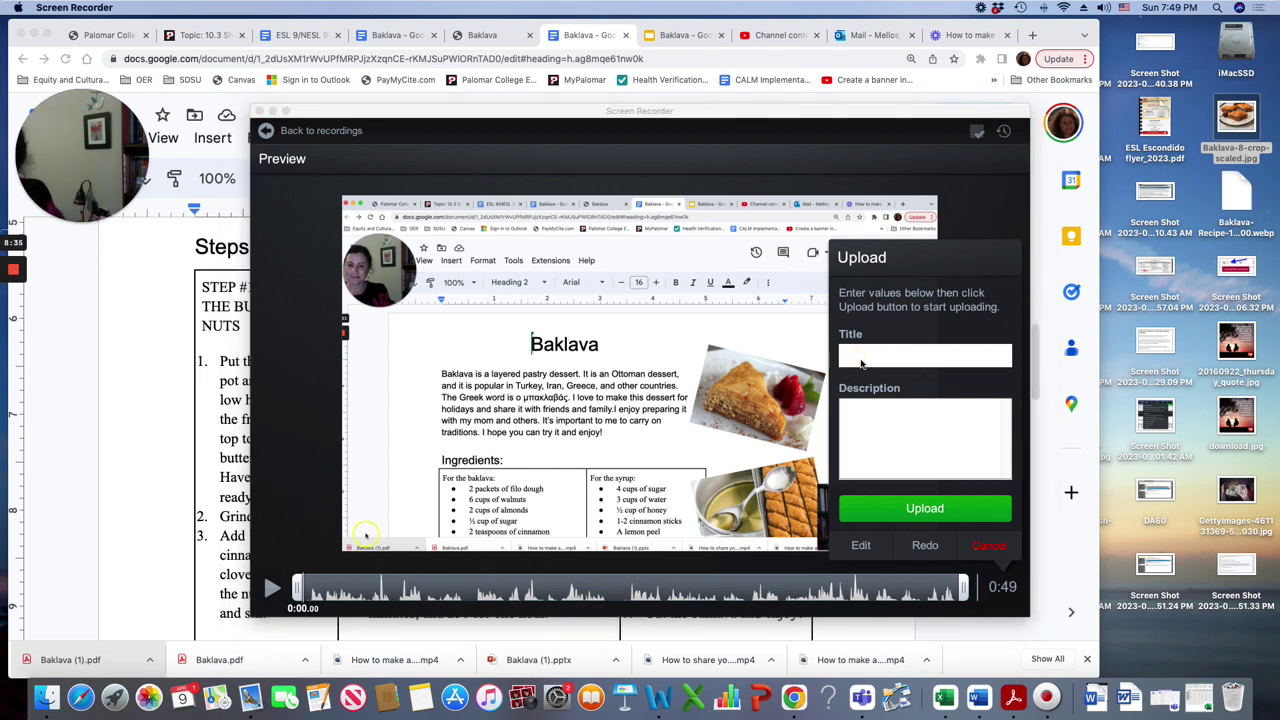
type("Baklava")
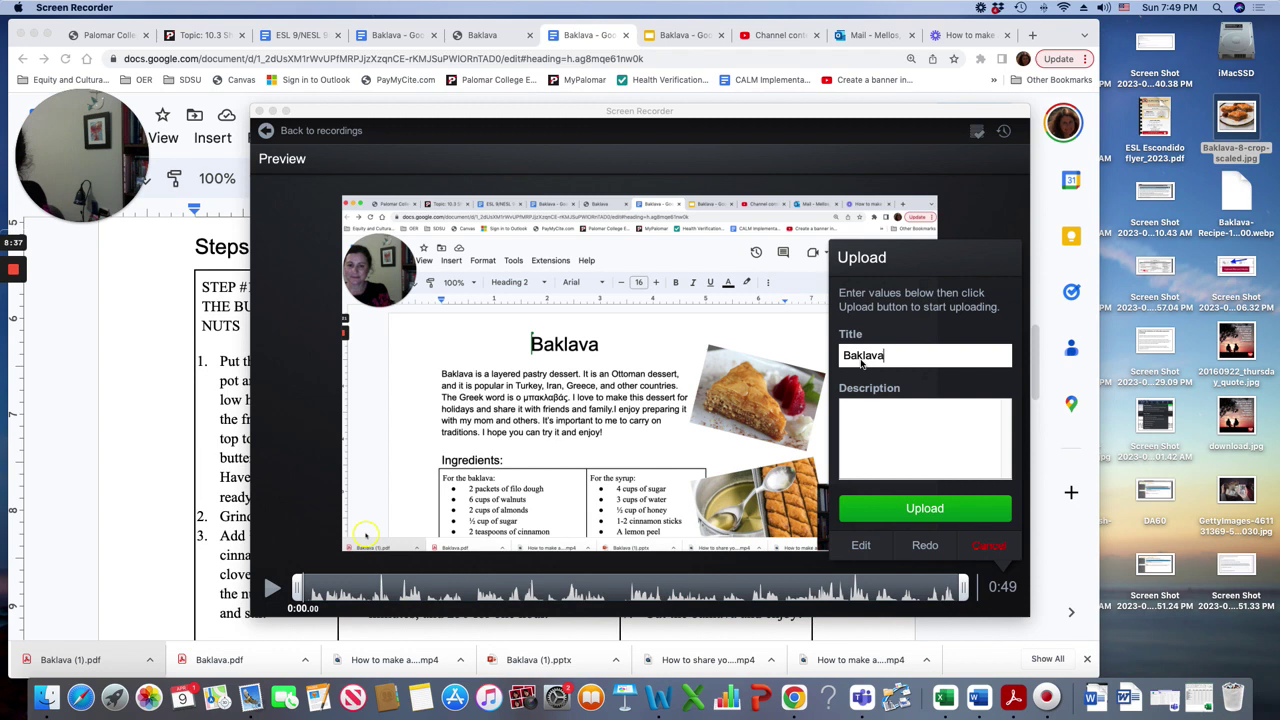
type(" presentation")
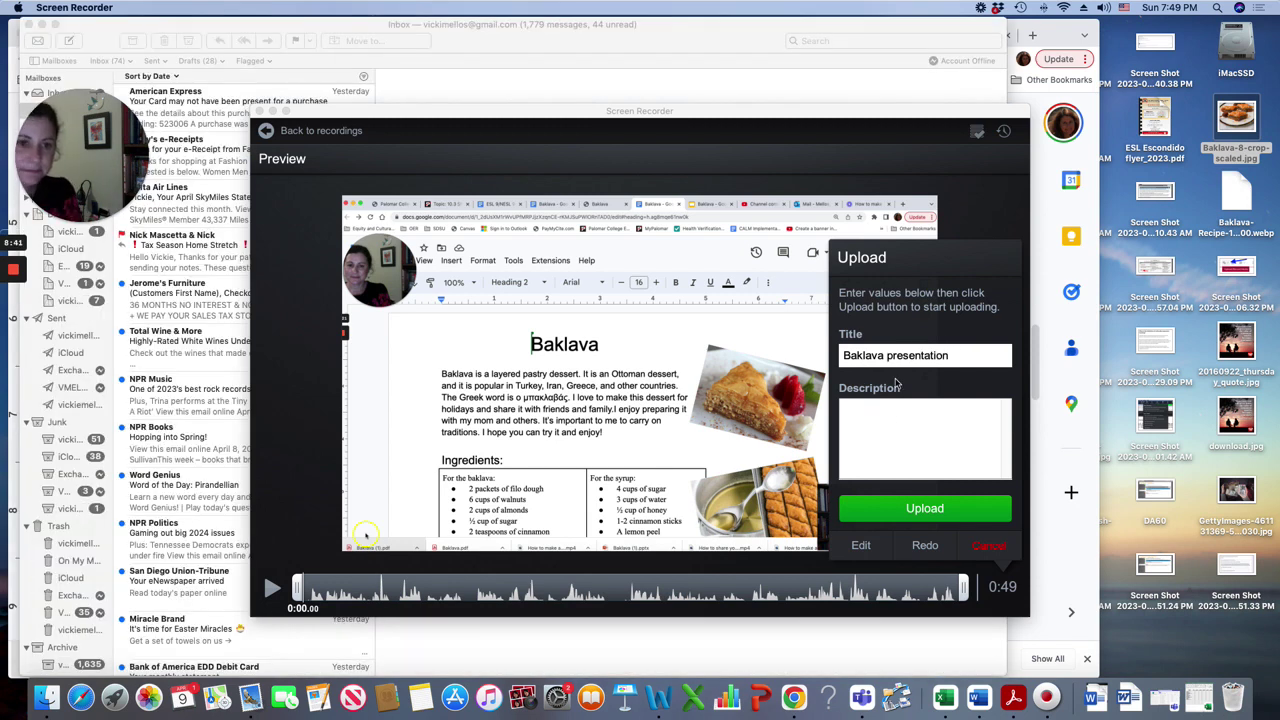
left_click(911, 509)
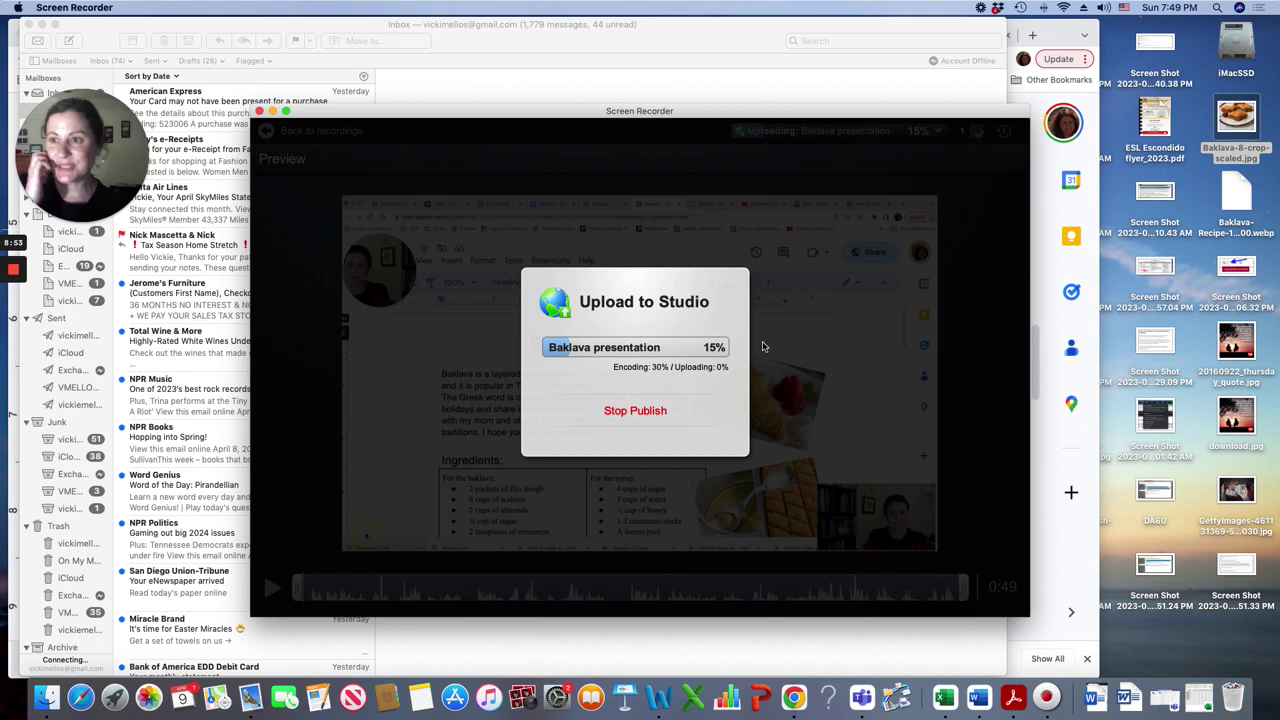
Close the mail window and dismiss the Studio upload dialog to return to the Baklava document
left_click(27, 24)
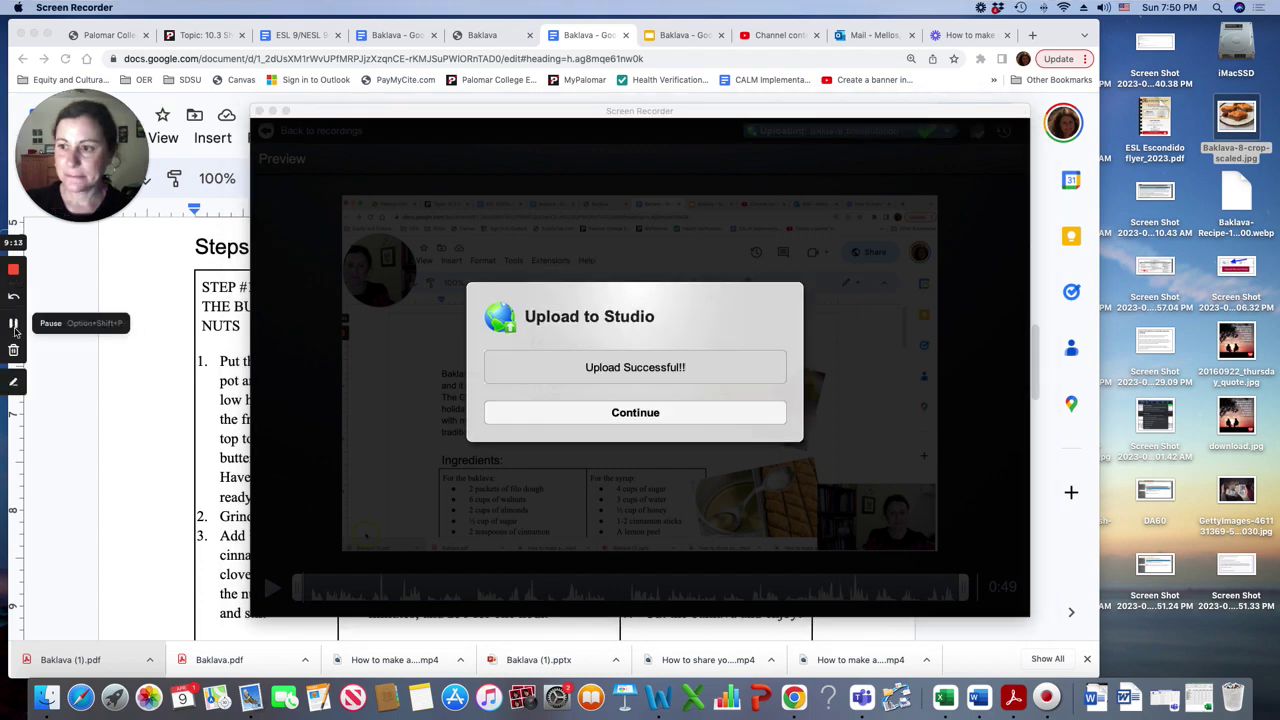
left_click(633, 412)
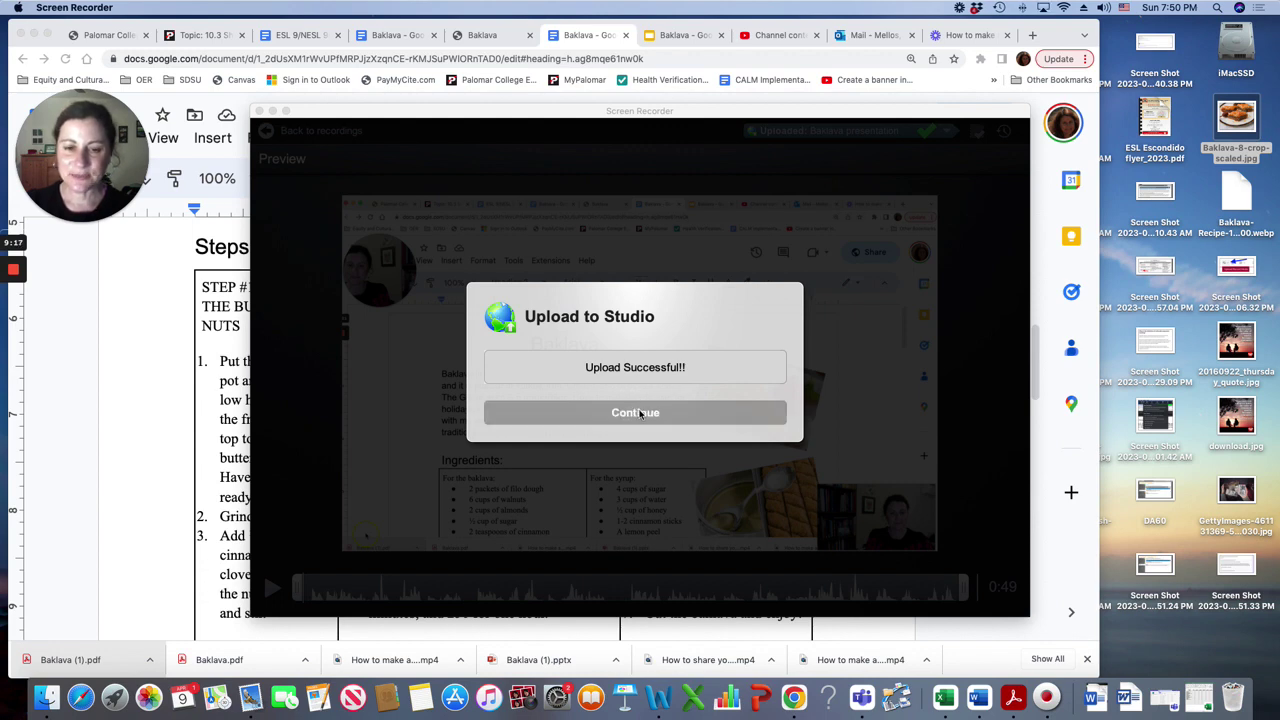
left_click(638, 412)
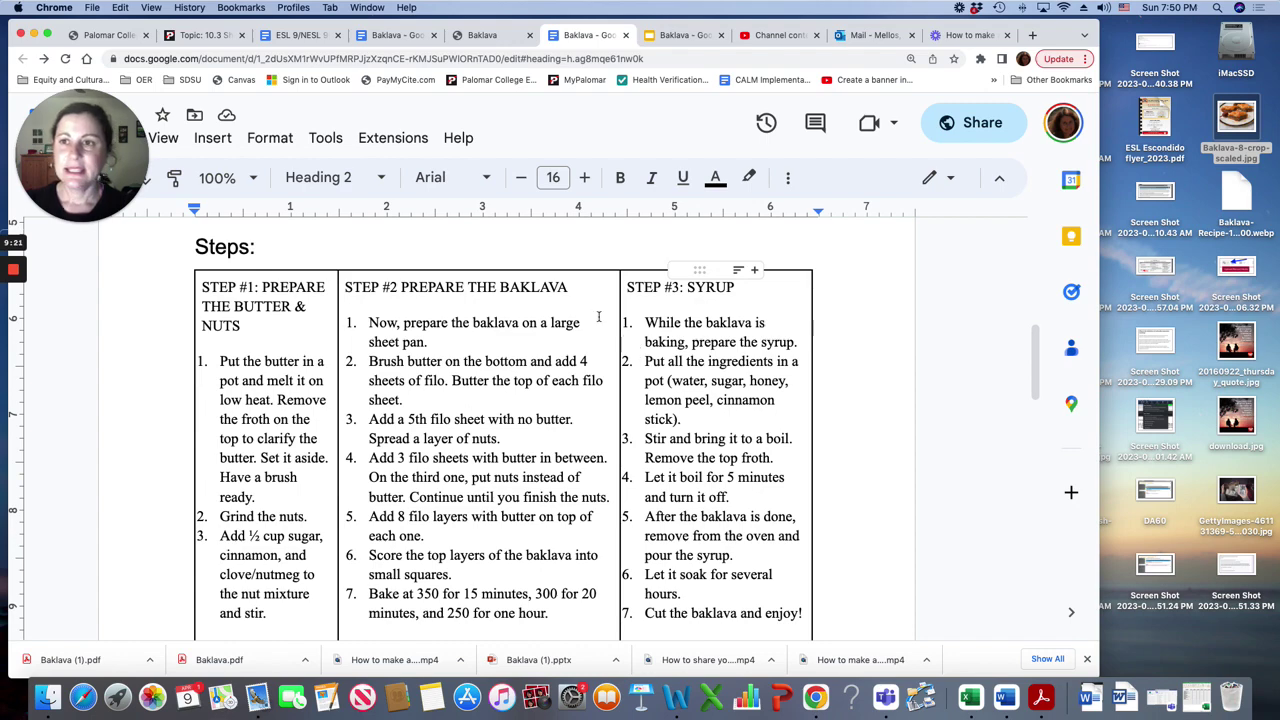
scroll(570, 287, "down", 2)
scroll(568, 286, "up", 5)
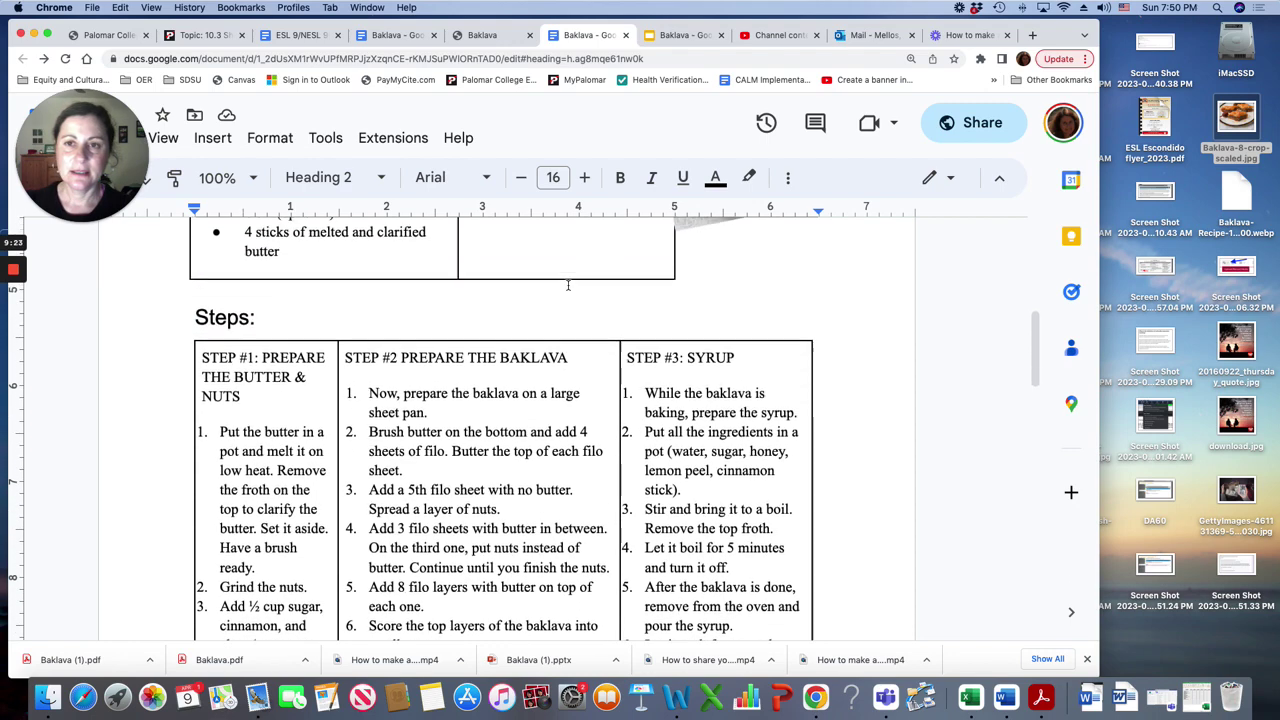
scroll(568, 286, "up", 1)
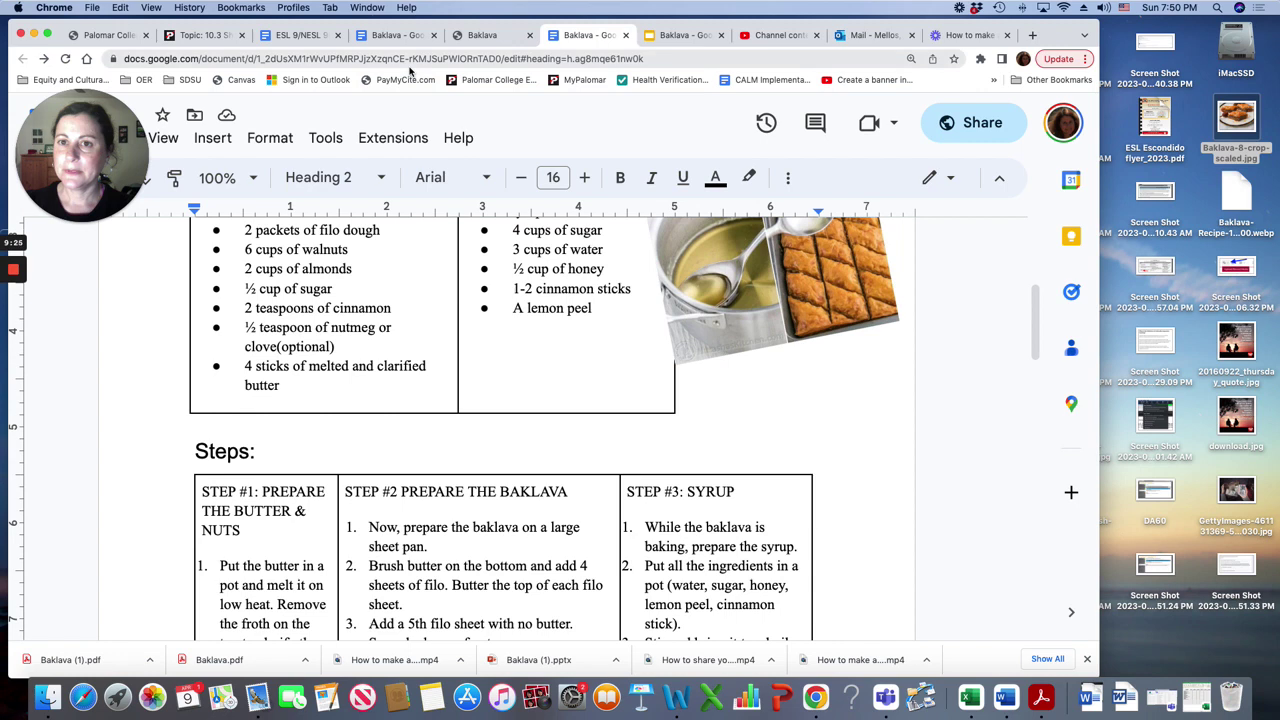
Return to the Canvas discussion, embed the "Baklava presentation" video from the Studio library in the post, and save it
left_click(200, 36)
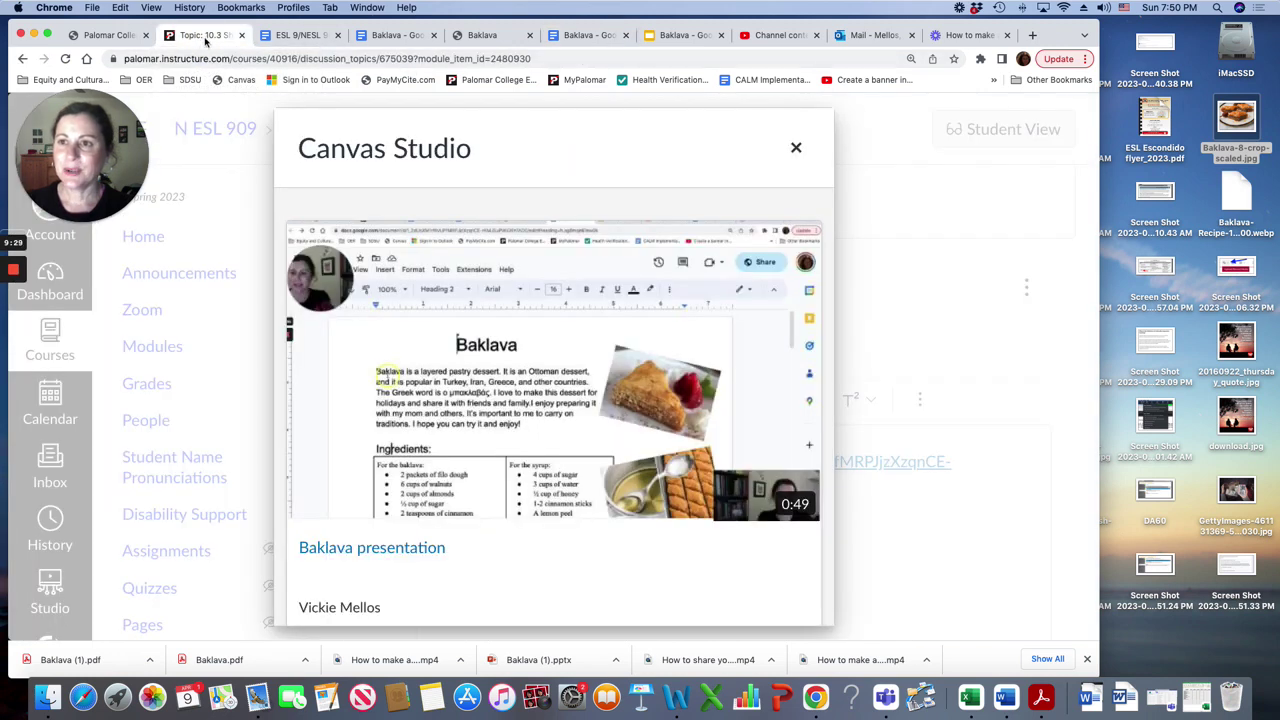
scroll(640, 334, "up", 2)
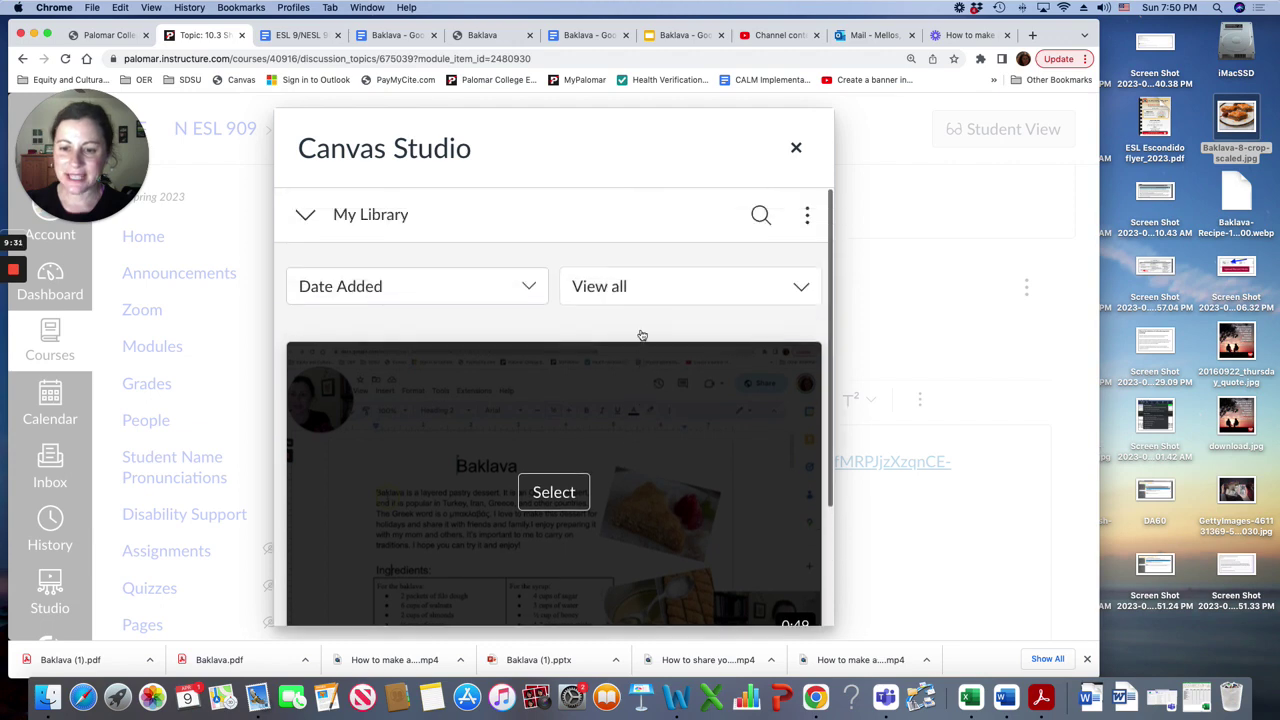
scroll(640, 334, "down", 3)
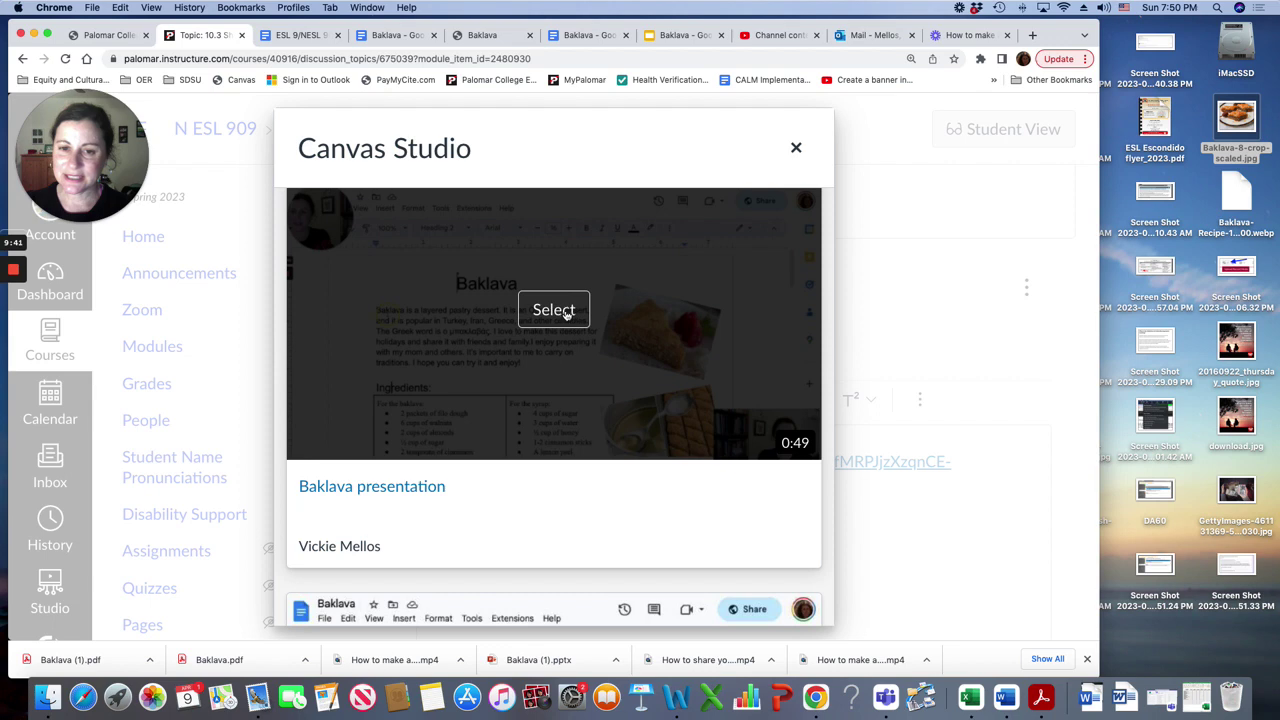
left_click(562, 312)
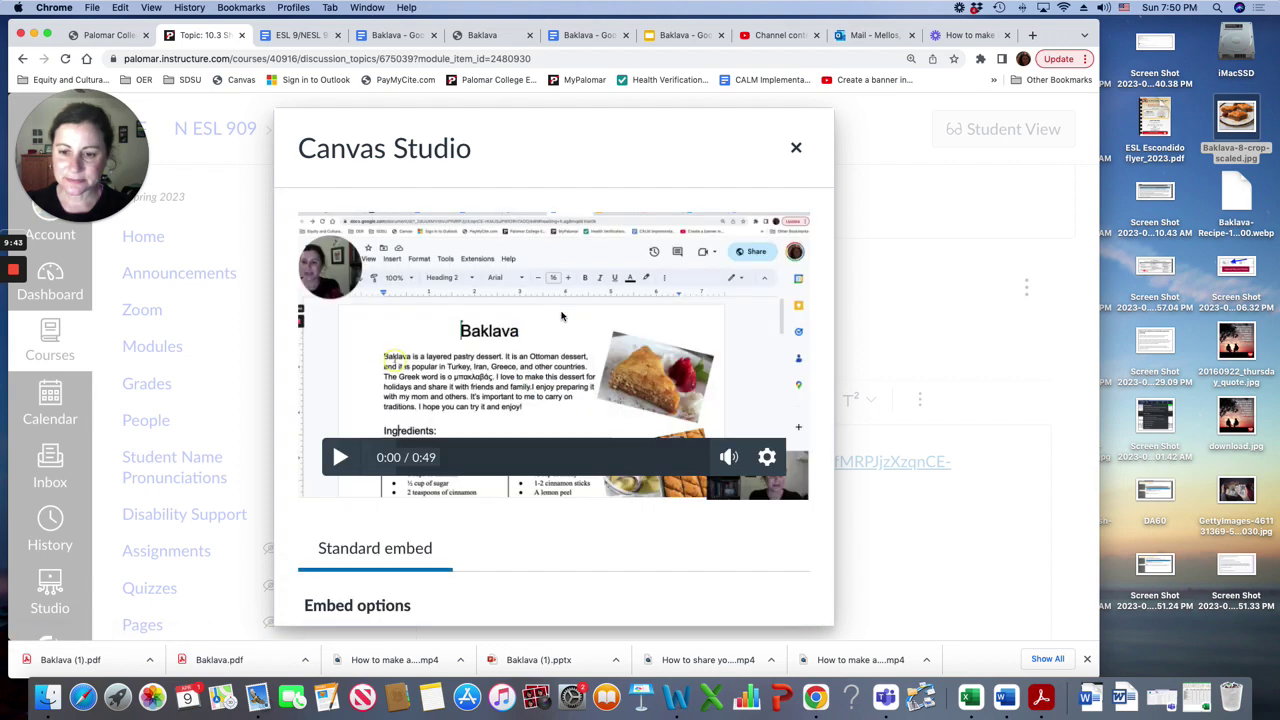
scroll(562, 317, "down", 3)
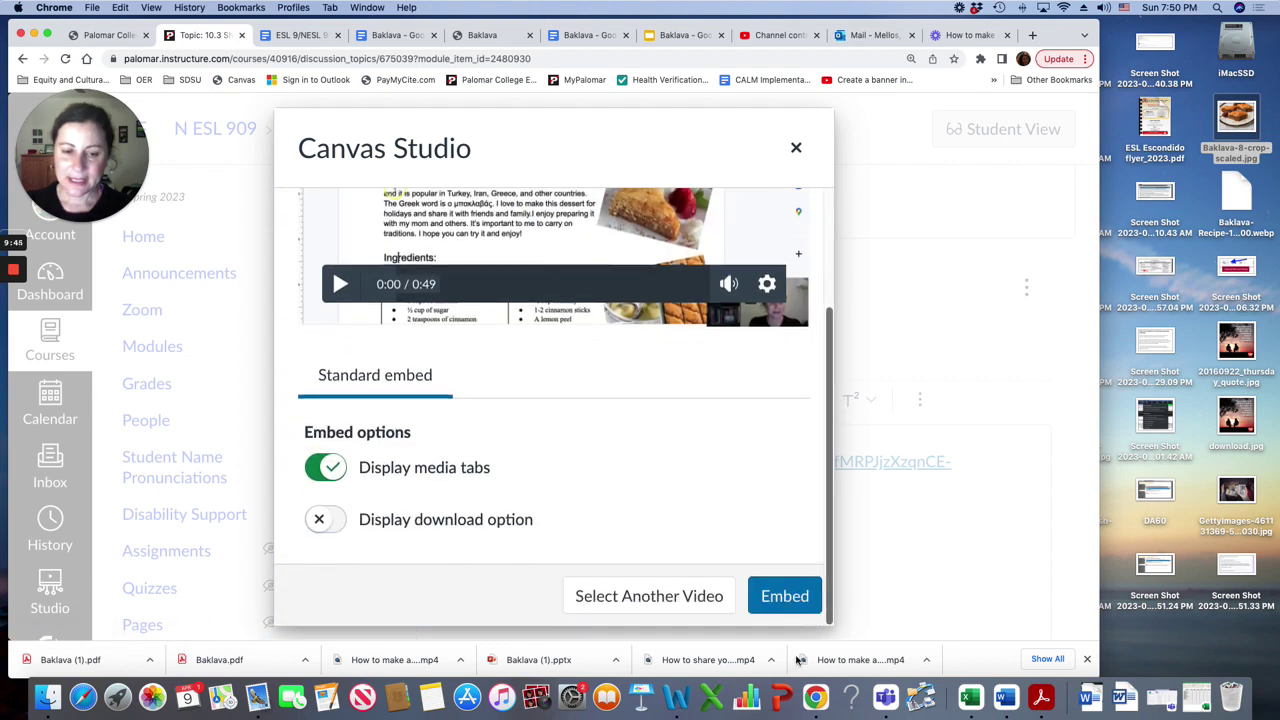
left_click(784, 597)
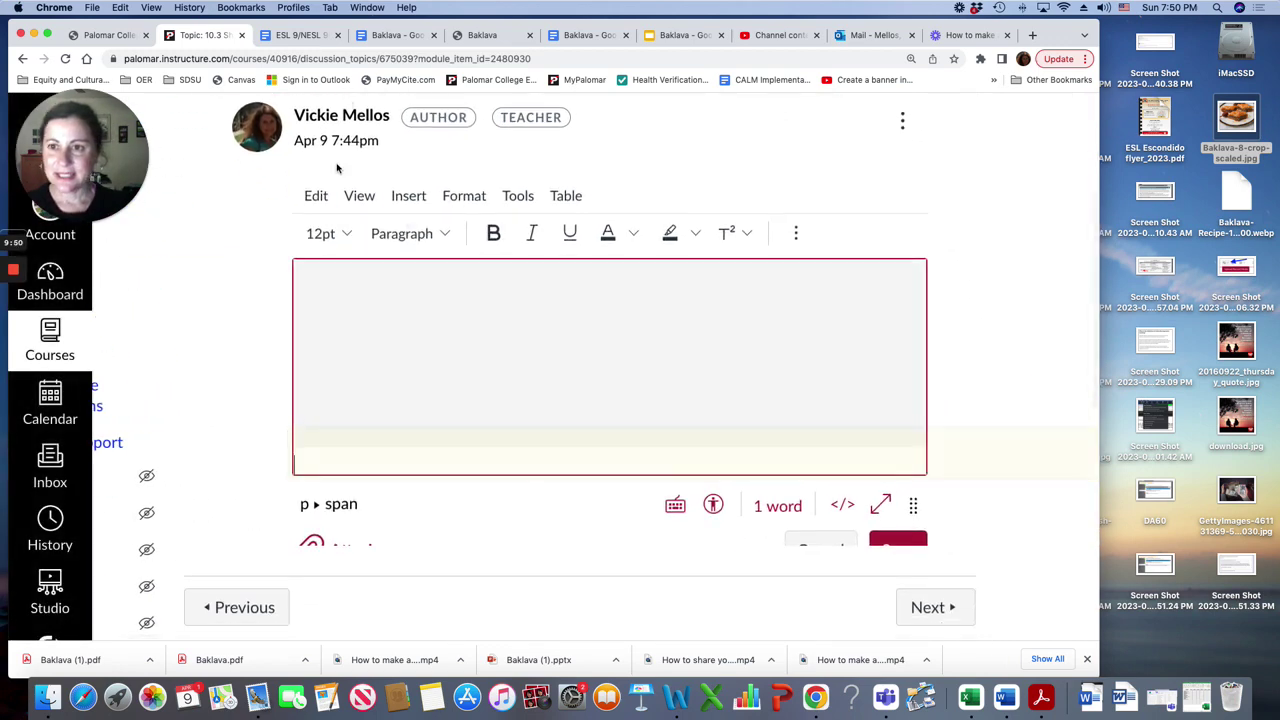
scroll(960, 510, "down", 2)
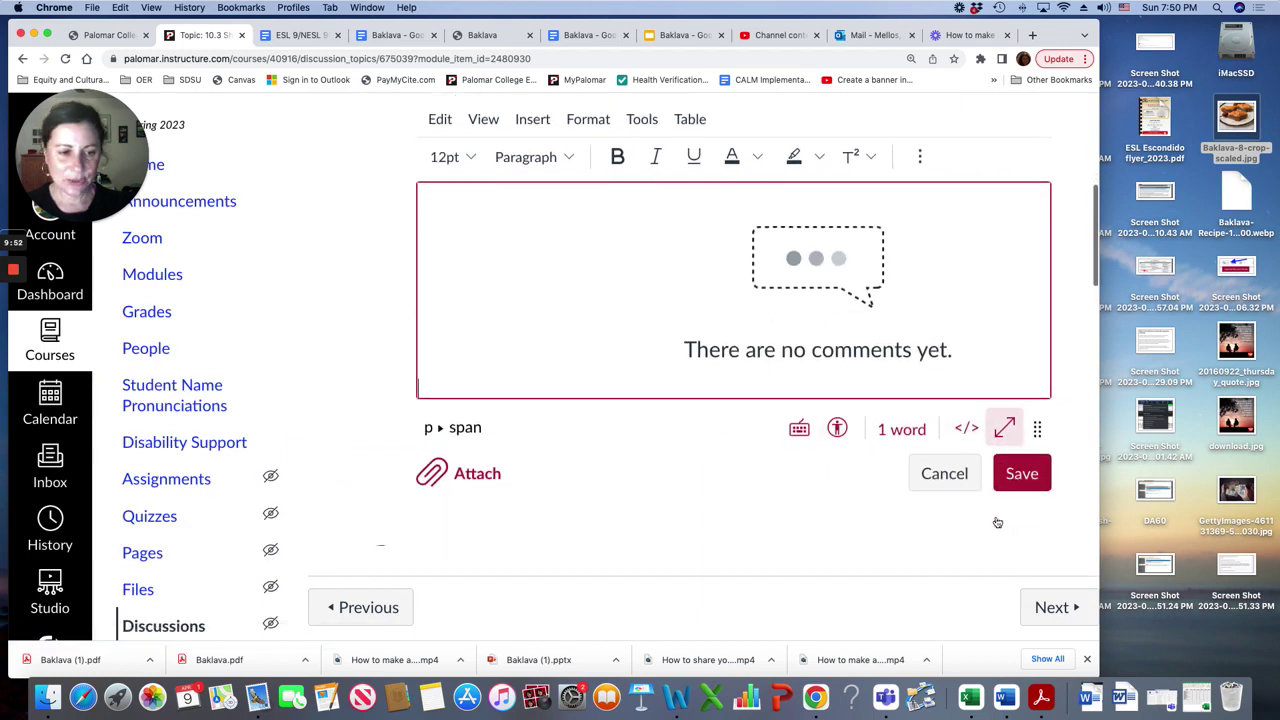
left_click(1021, 452)
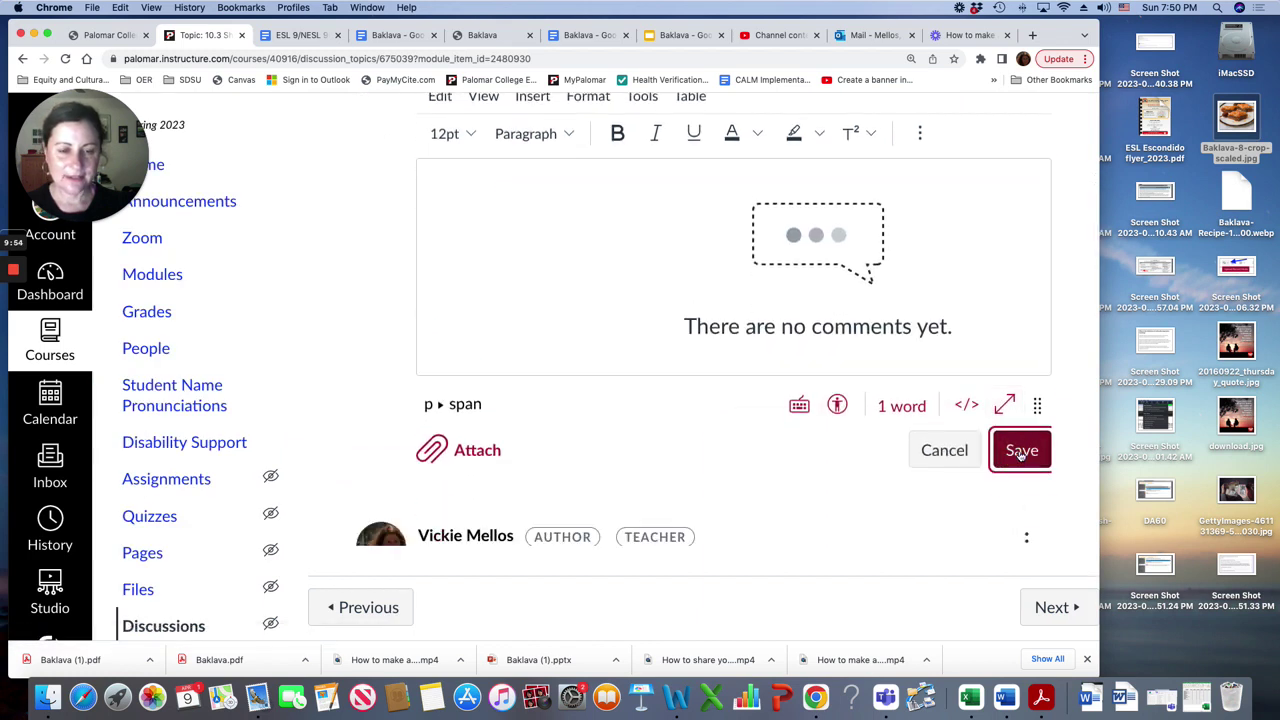
Widen the browser window and examine the discussion directions and the saved post with its document link and embedded video
left_click_drag(1100, 424, 1271, 449)
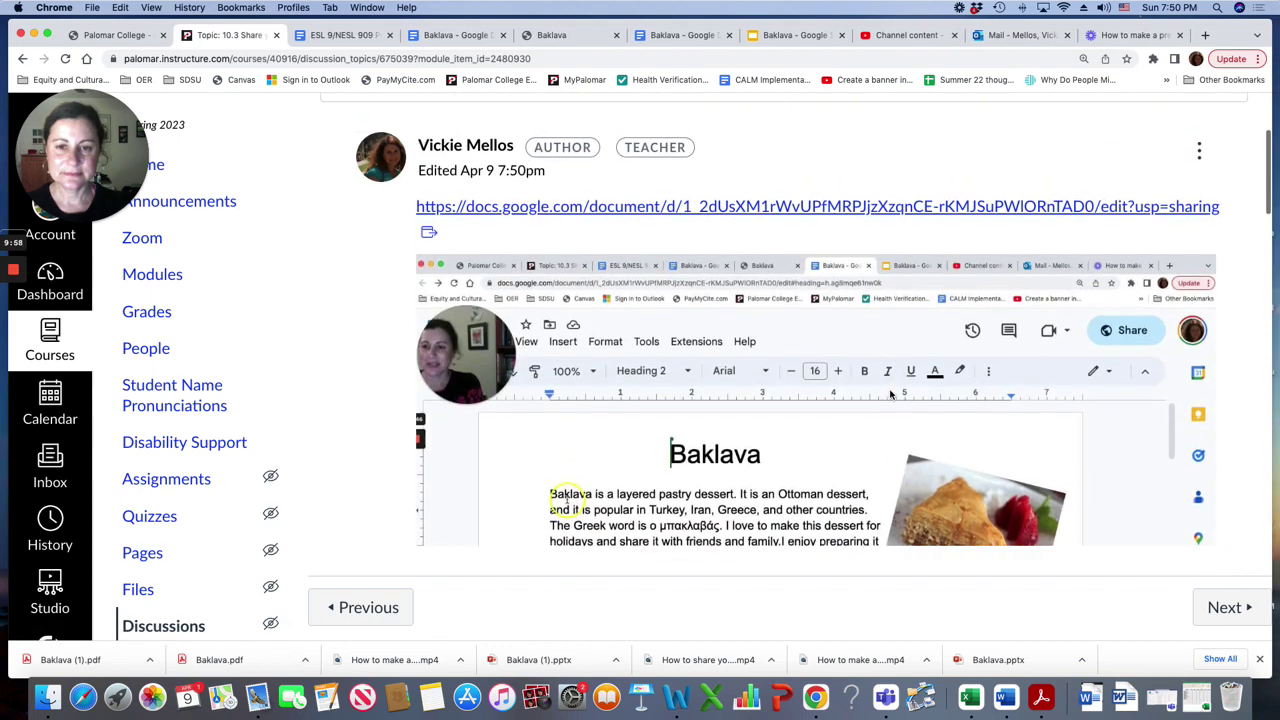
scroll(890, 393, "up", 10)
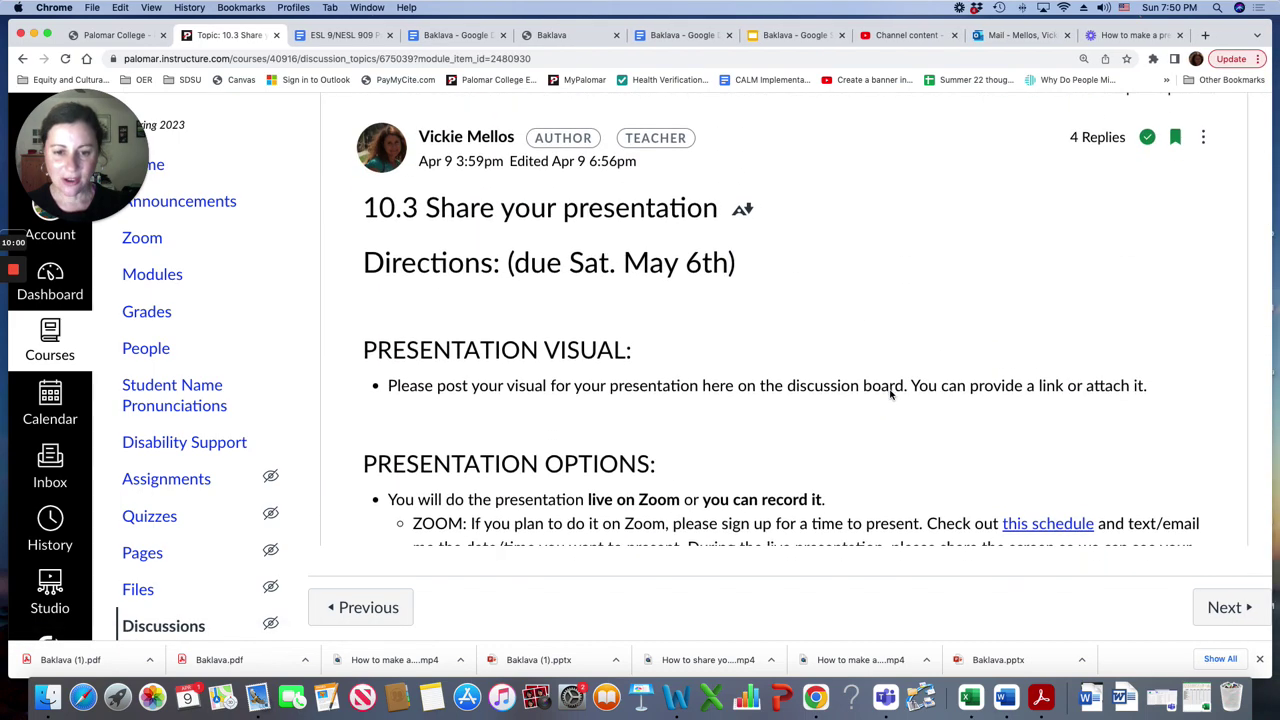
key("super+minus")
key("super+minus")
key("super+minus")
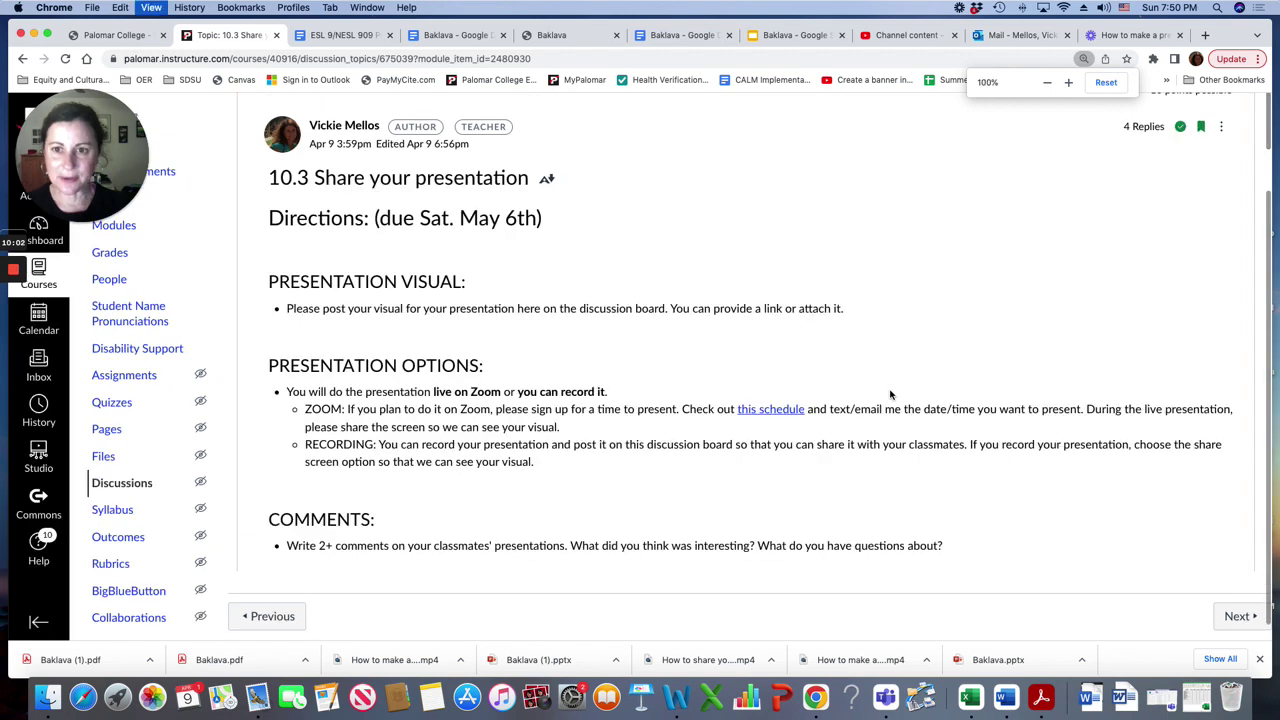
scroll(674, 329, "down", 8)
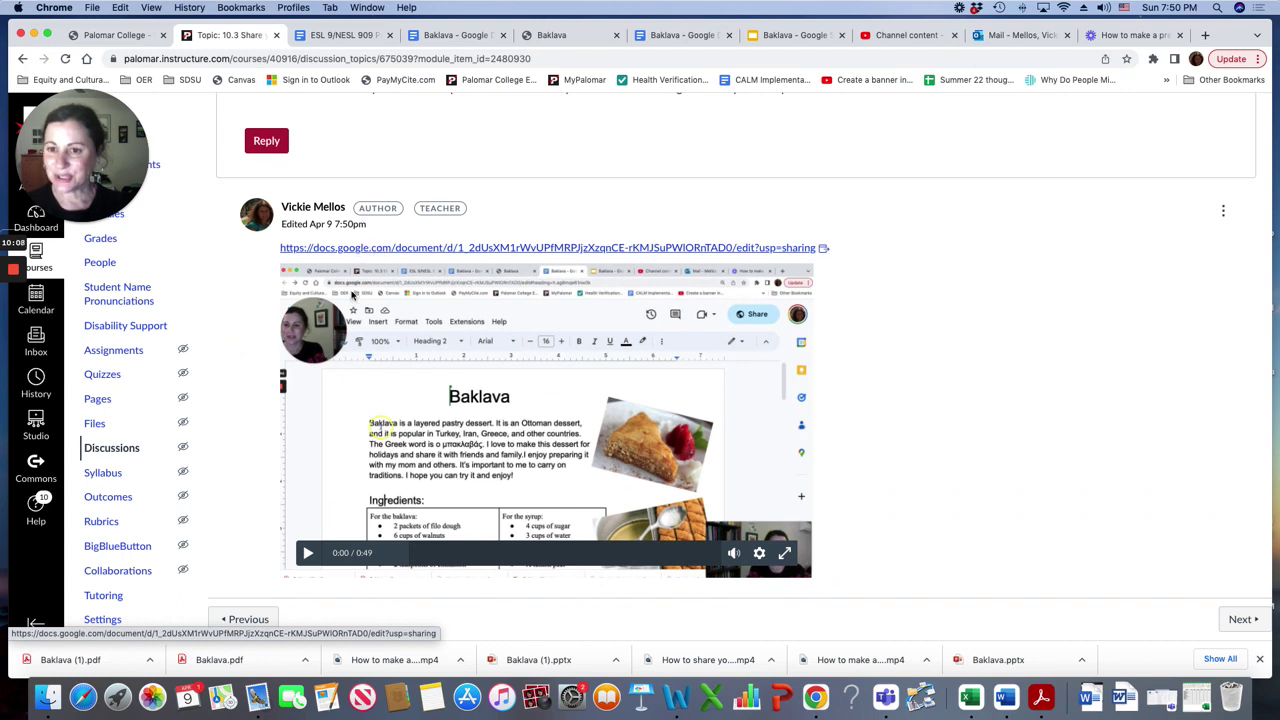
scroll(327, 372, "down", 1)
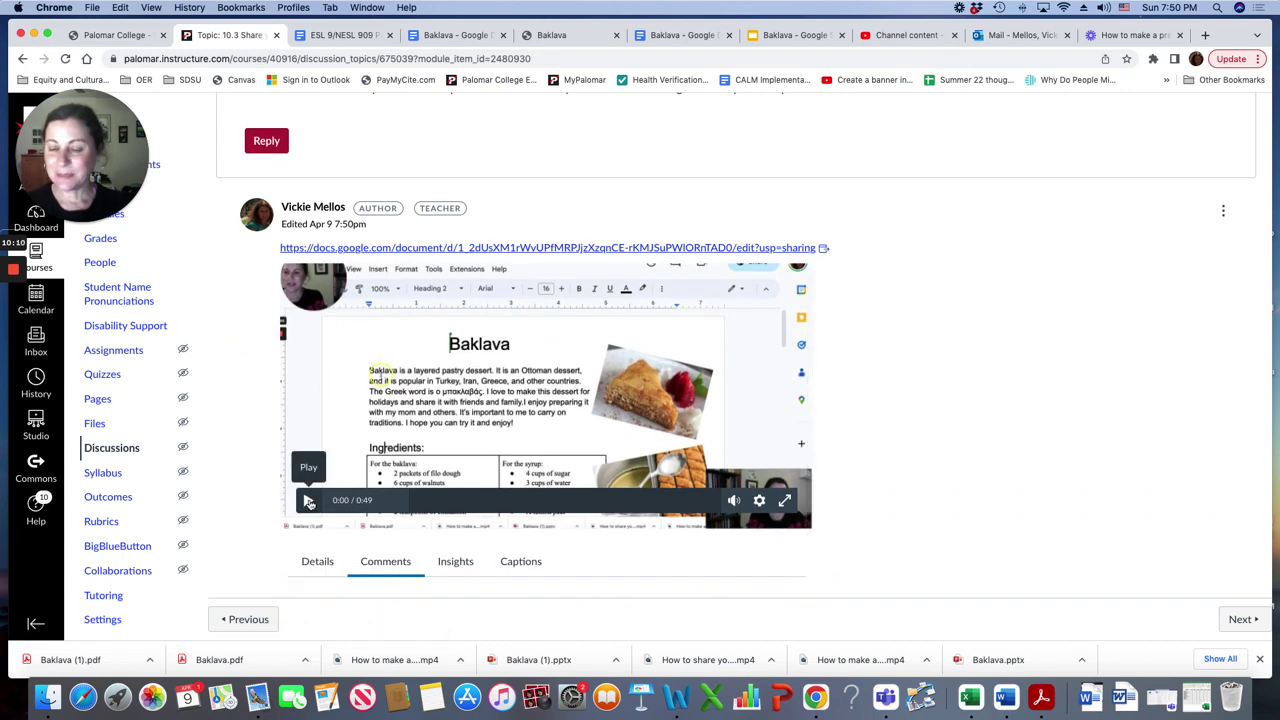
scroll(309, 502, "down", 5)
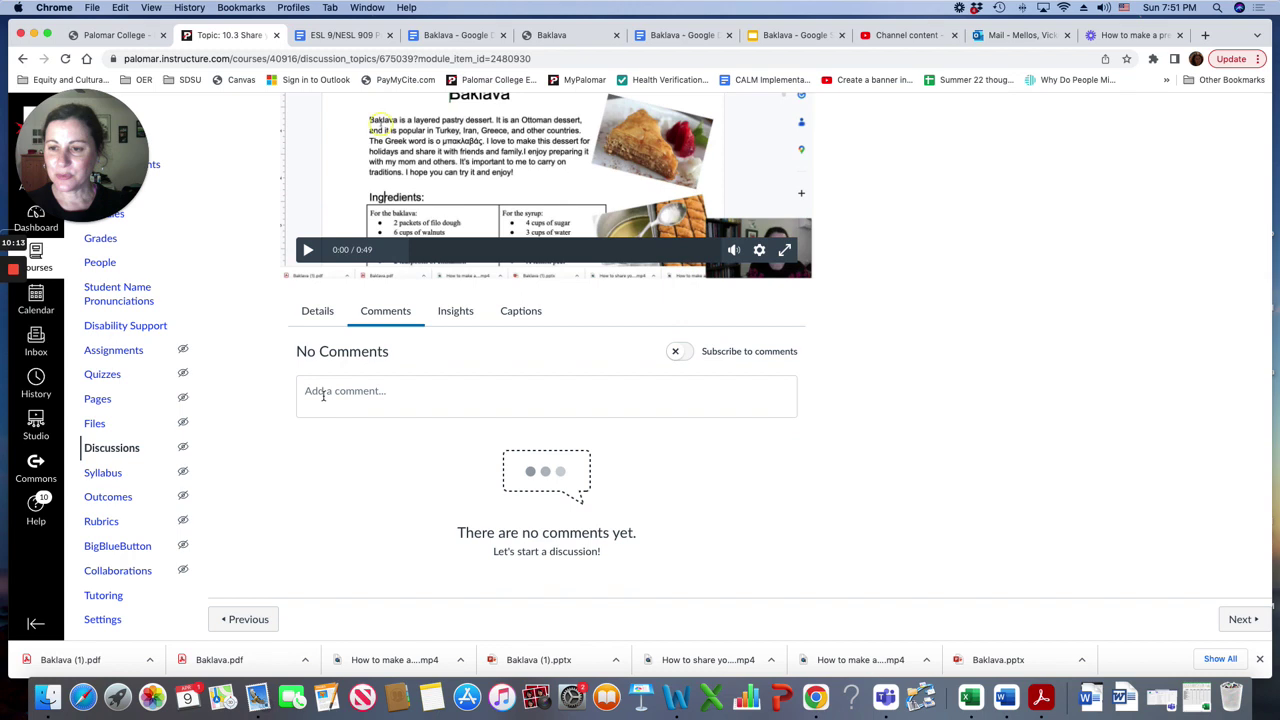
scroll(483, 449, "down", 7)
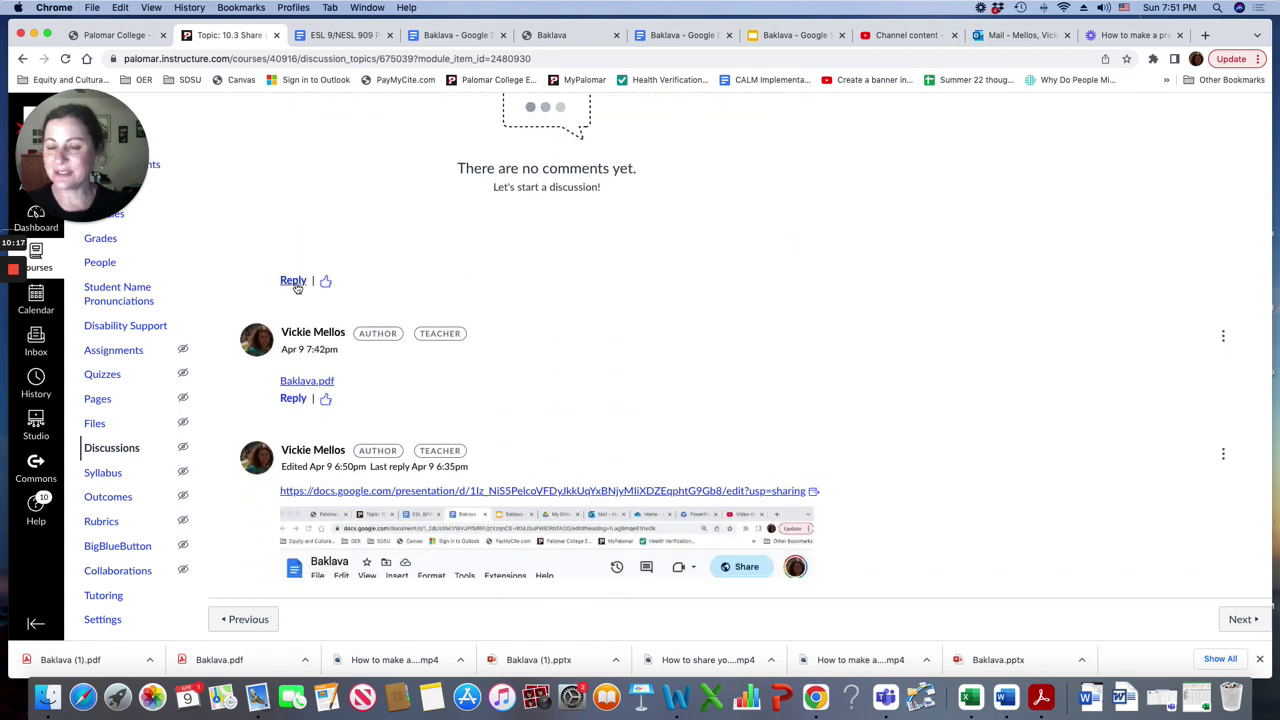
Open a reply to the post with the presentation video and write "Baklava looks so delicious! How did you learn to make it?"
left_click(294, 282)
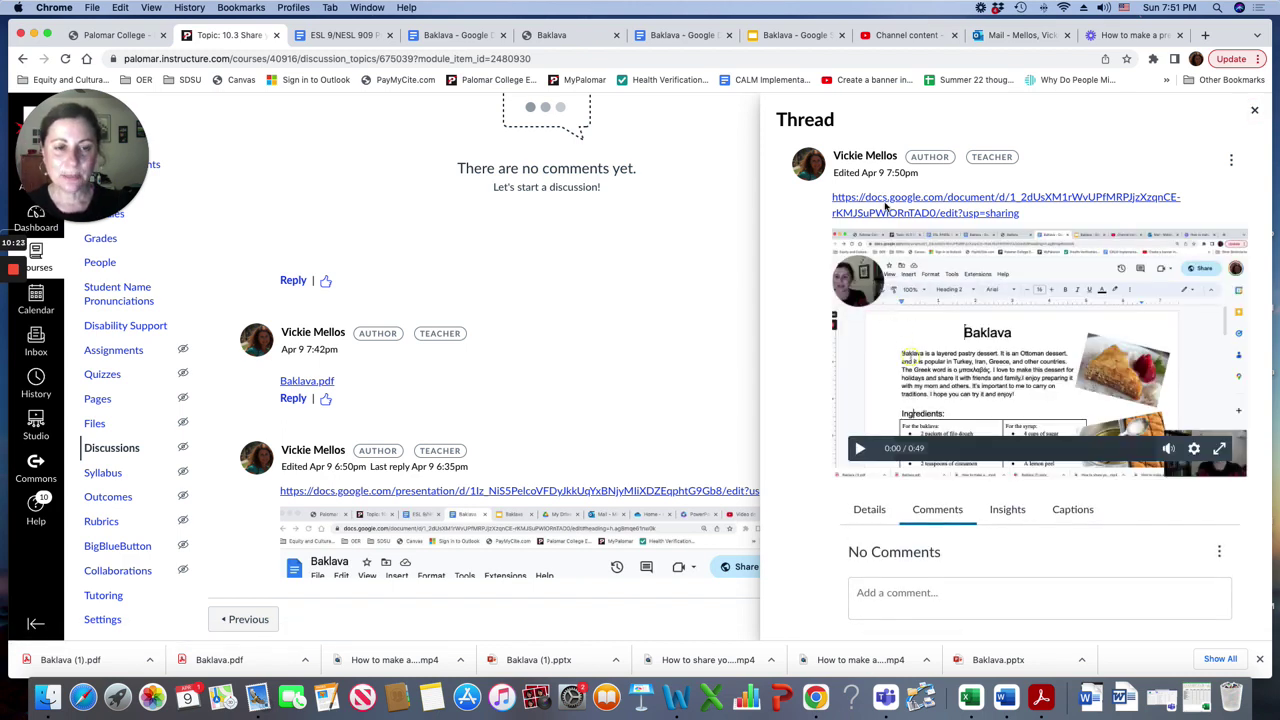
scroll(875, 430, "down", 5)
left_click(860, 468)
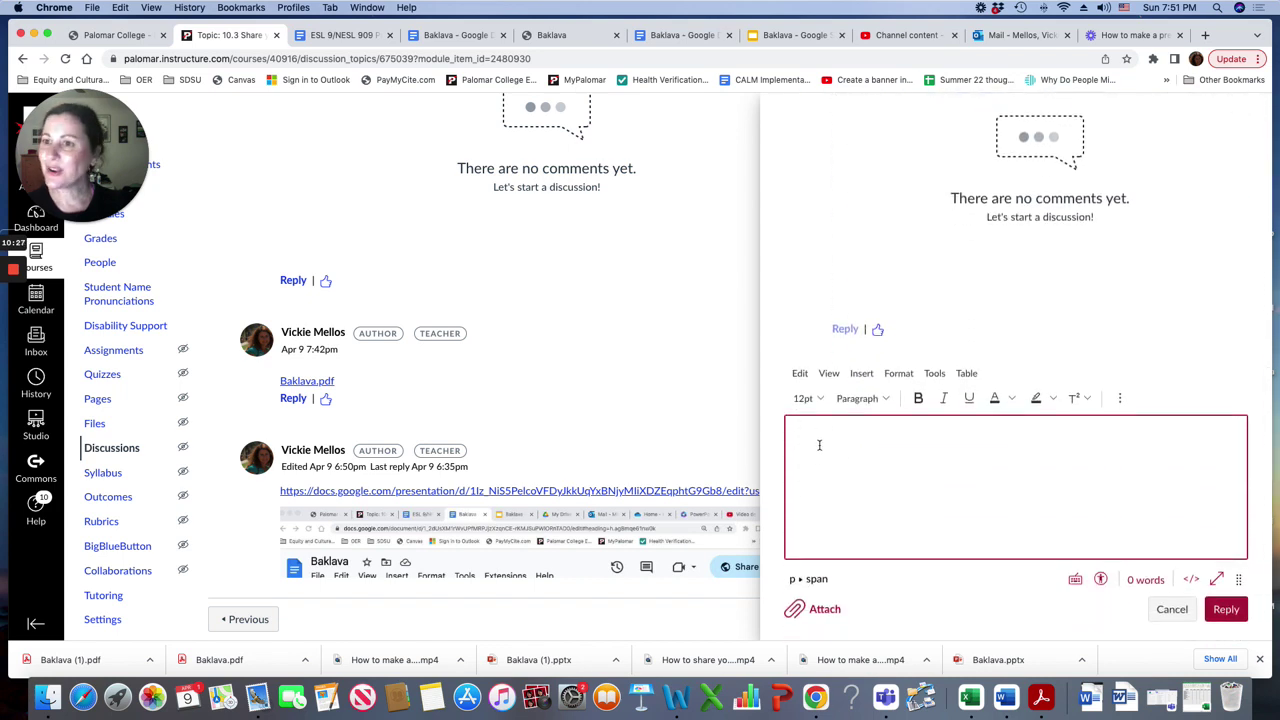
type("I")
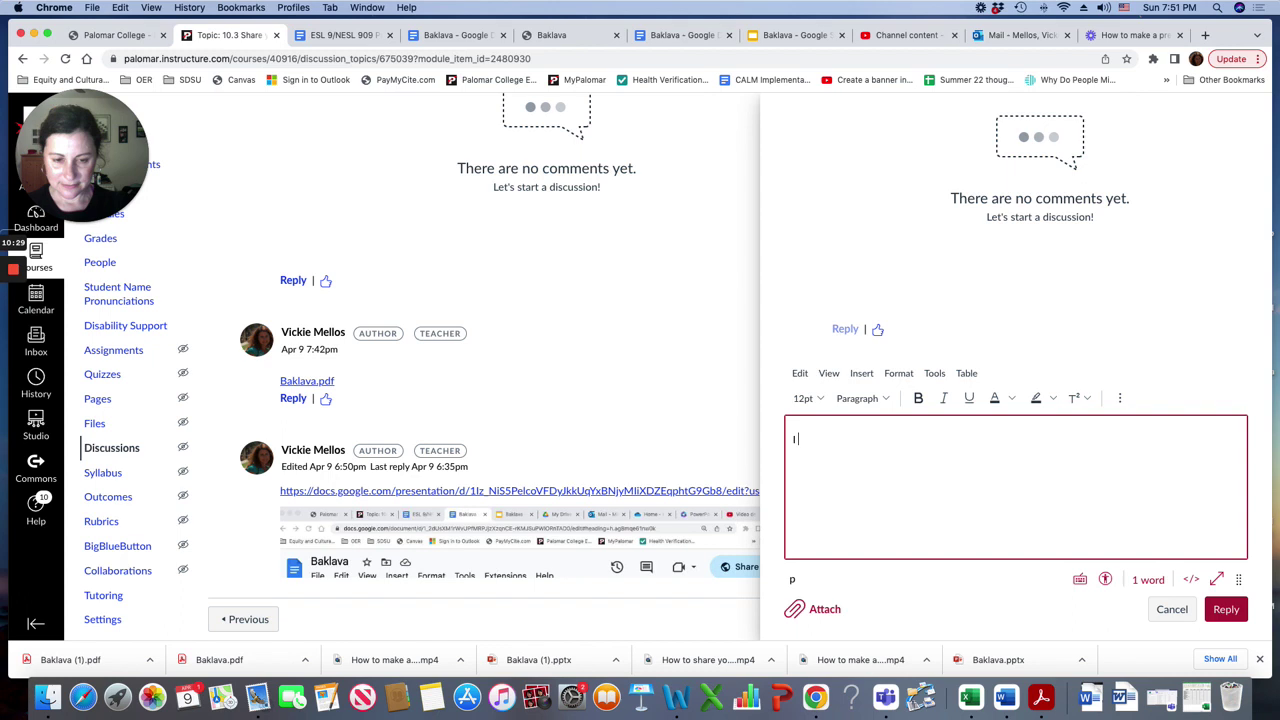
key("BackSpace")
type("Bakl")
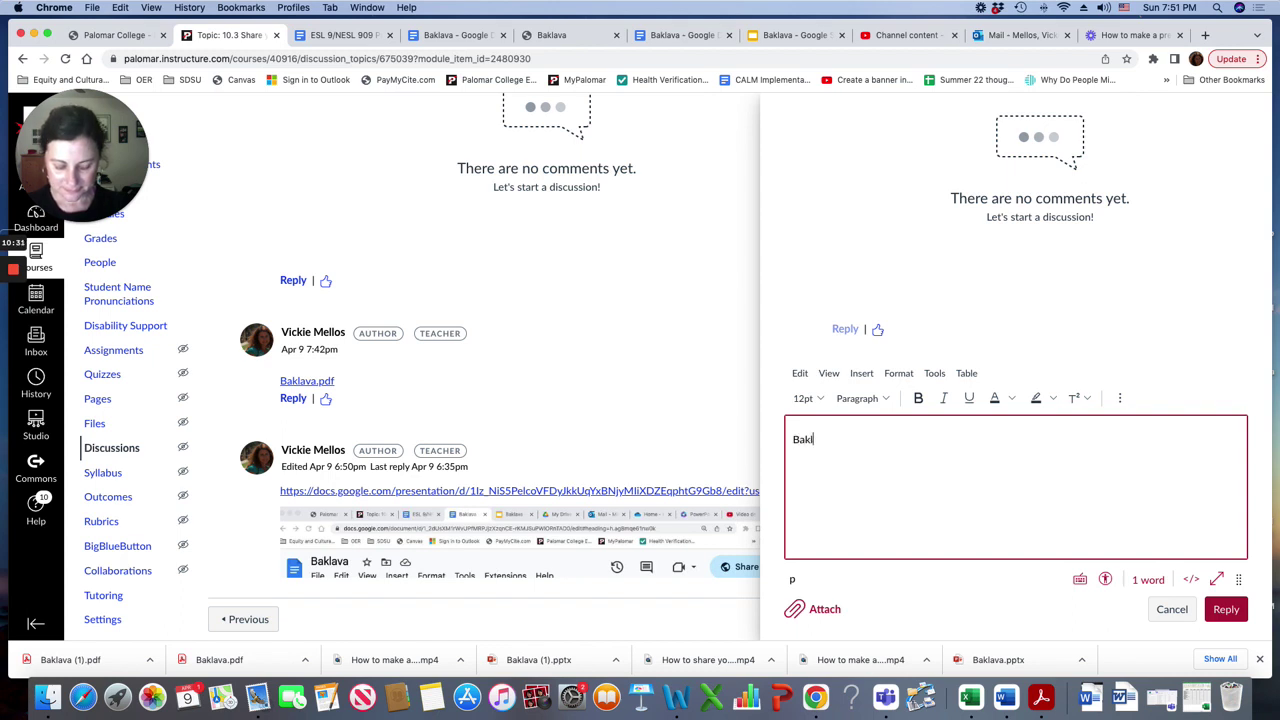
type("ava looks so del")
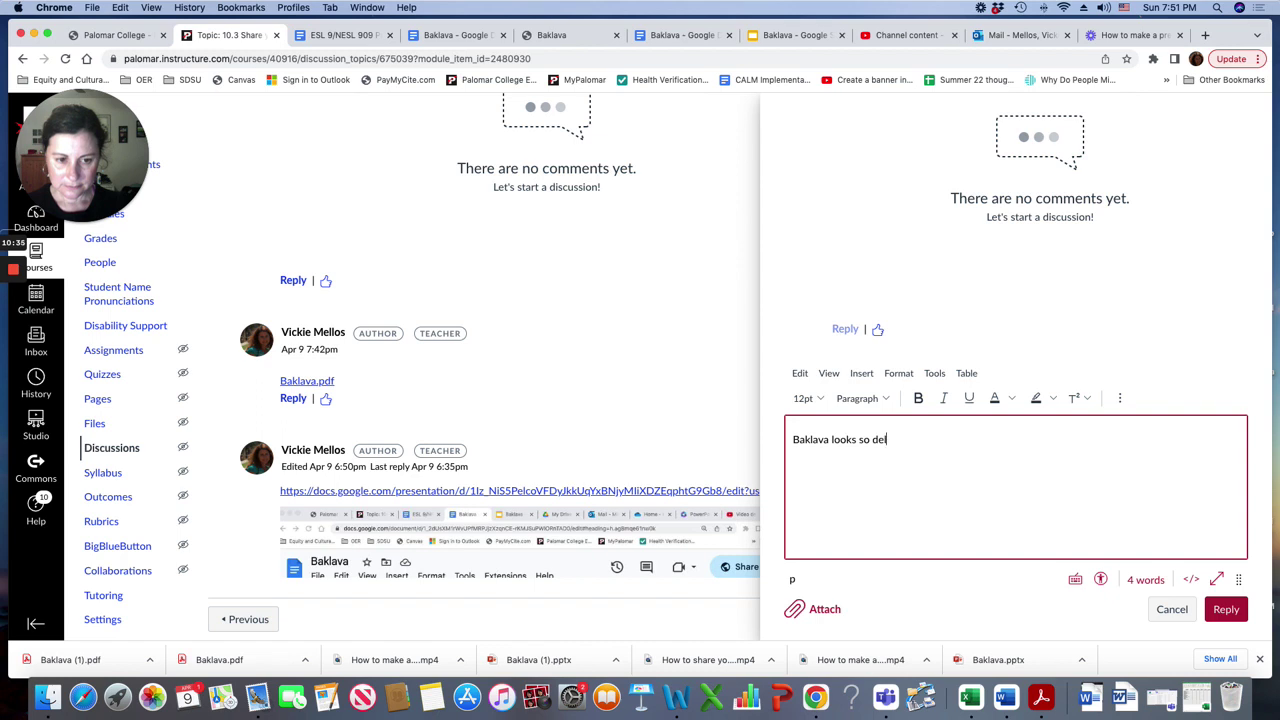
type("ciicio")
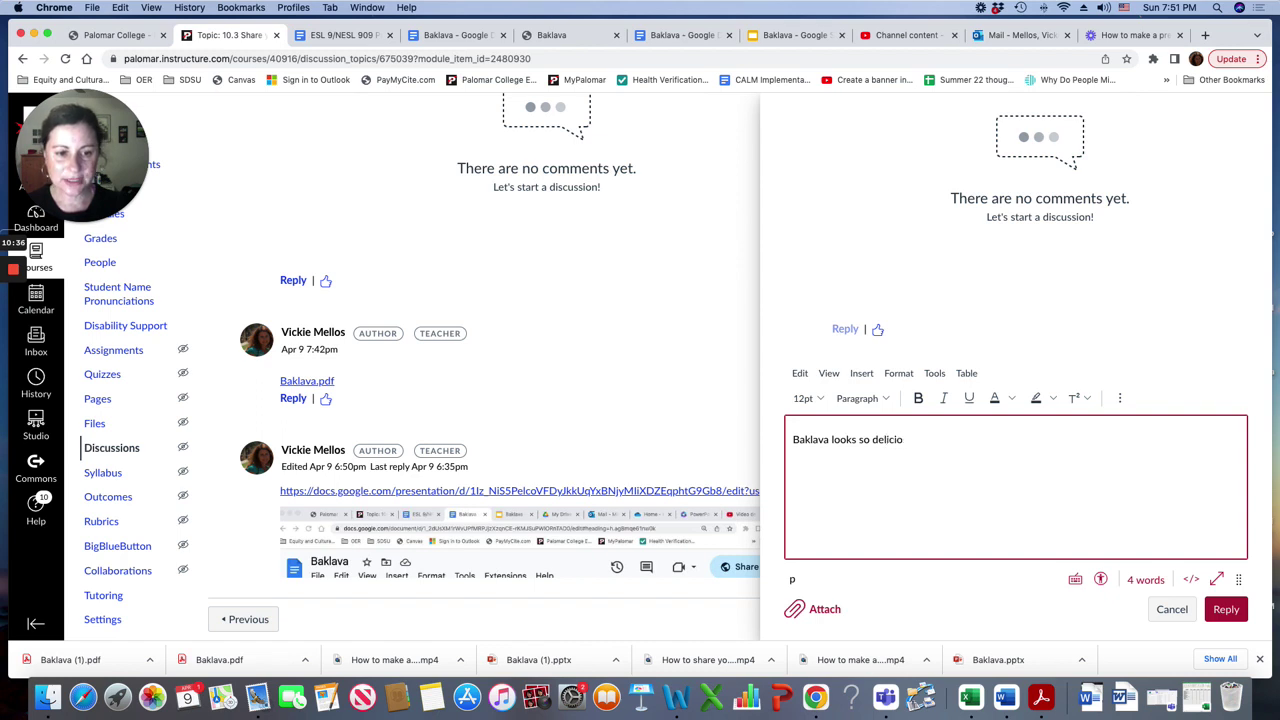
type("suHow di")
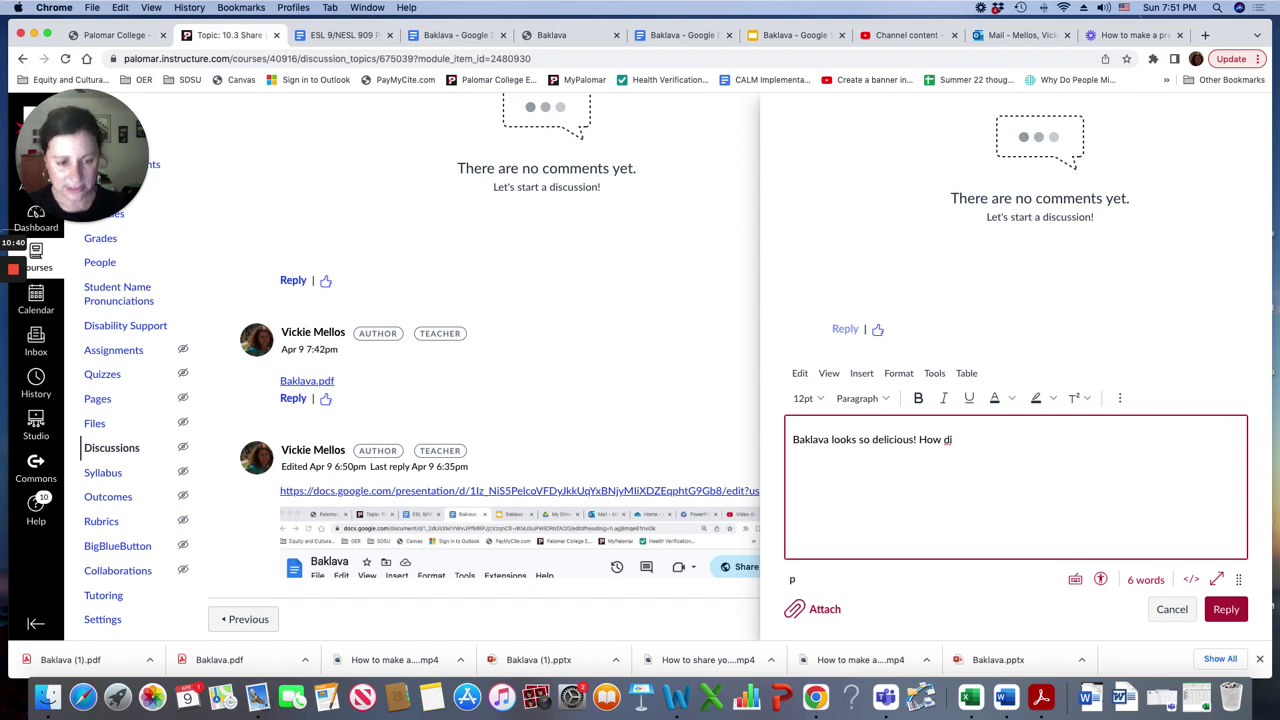
type("d you le")
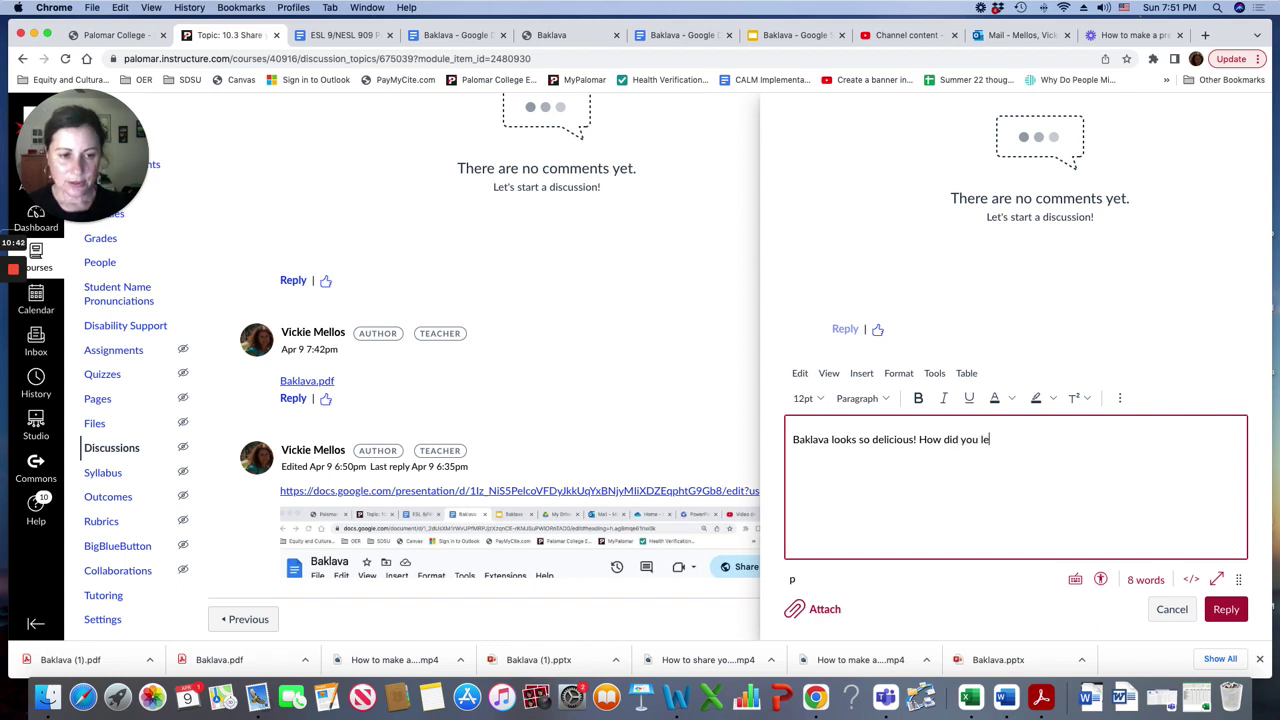
type("arn to make it")
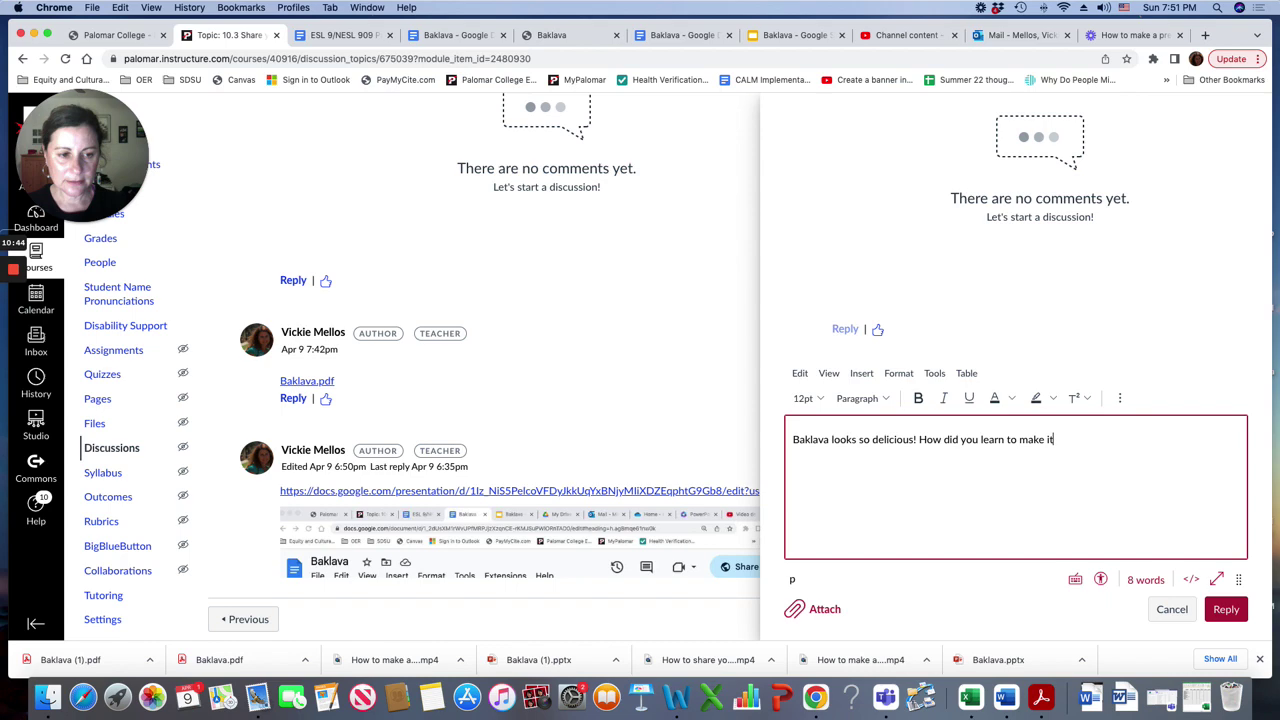
type("?")
Enlarge the page to 125%, submit the written comment as a reply, and close the thread
key("super+equal")
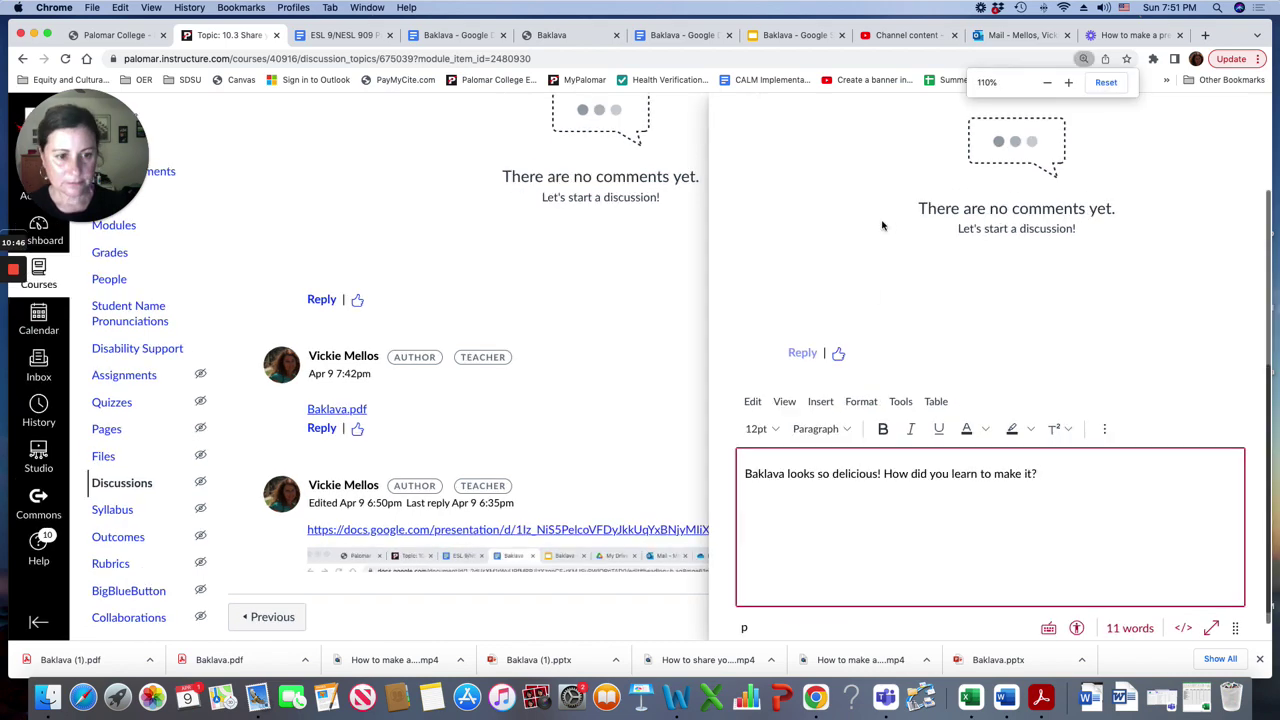
key("super+equal")
scroll(893, 350, "down", 3)
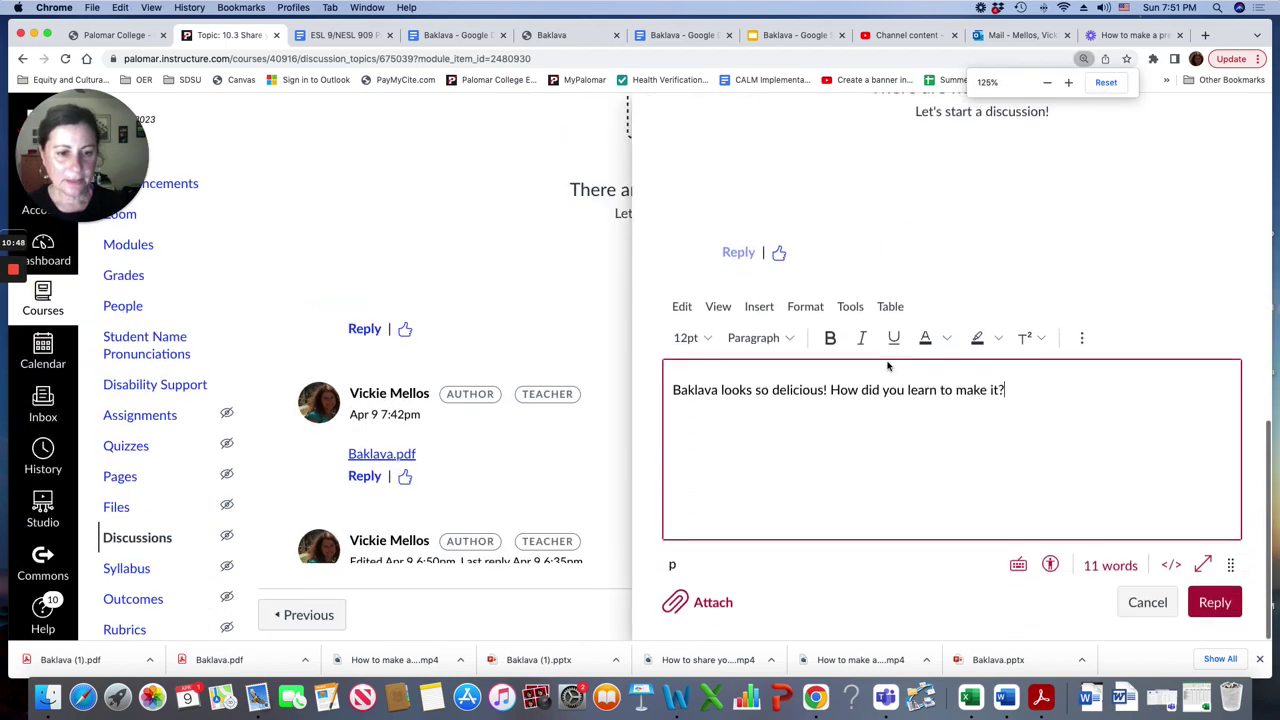
left_click(1213, 602)
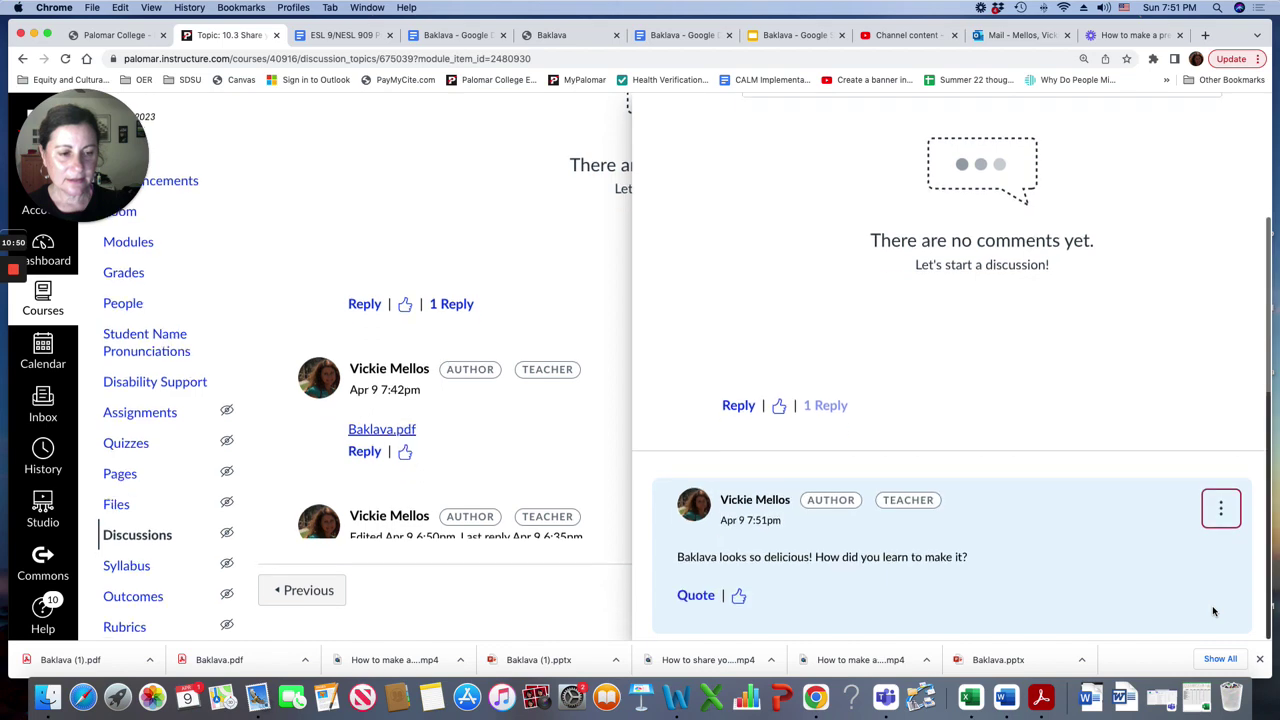
scroll(1217, 331, "up", 10)
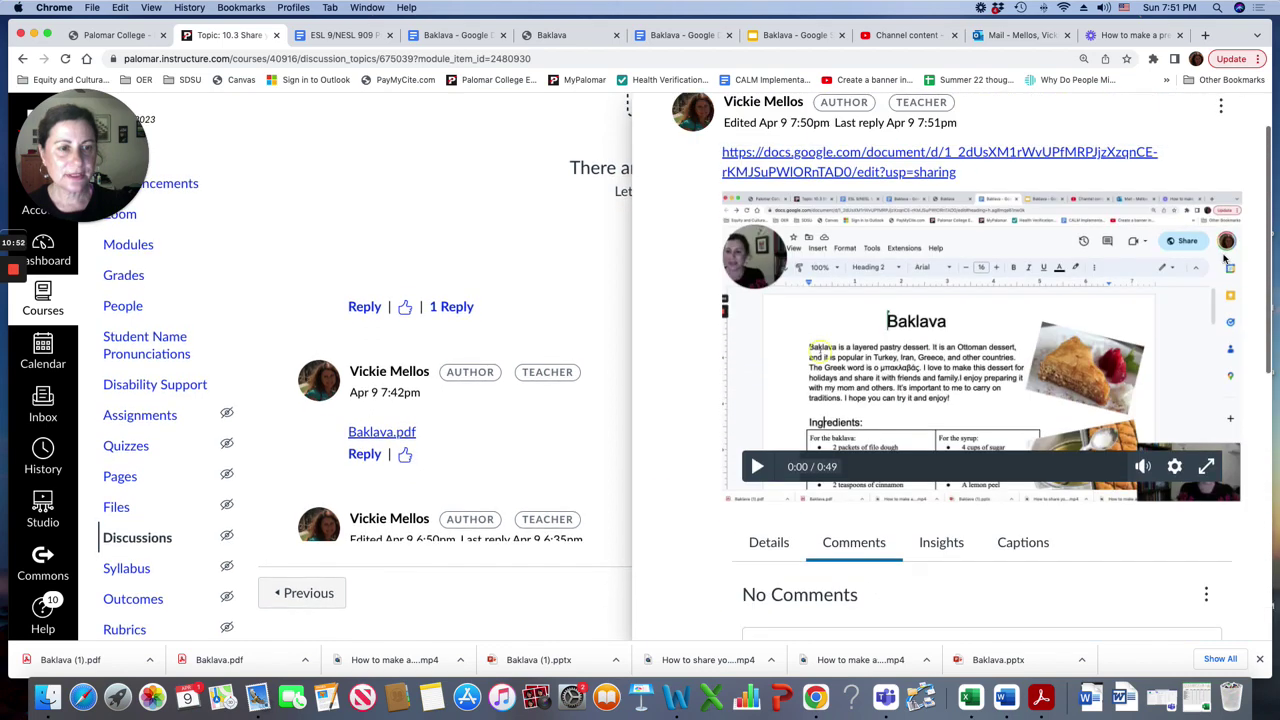
left_click(1254, 108)
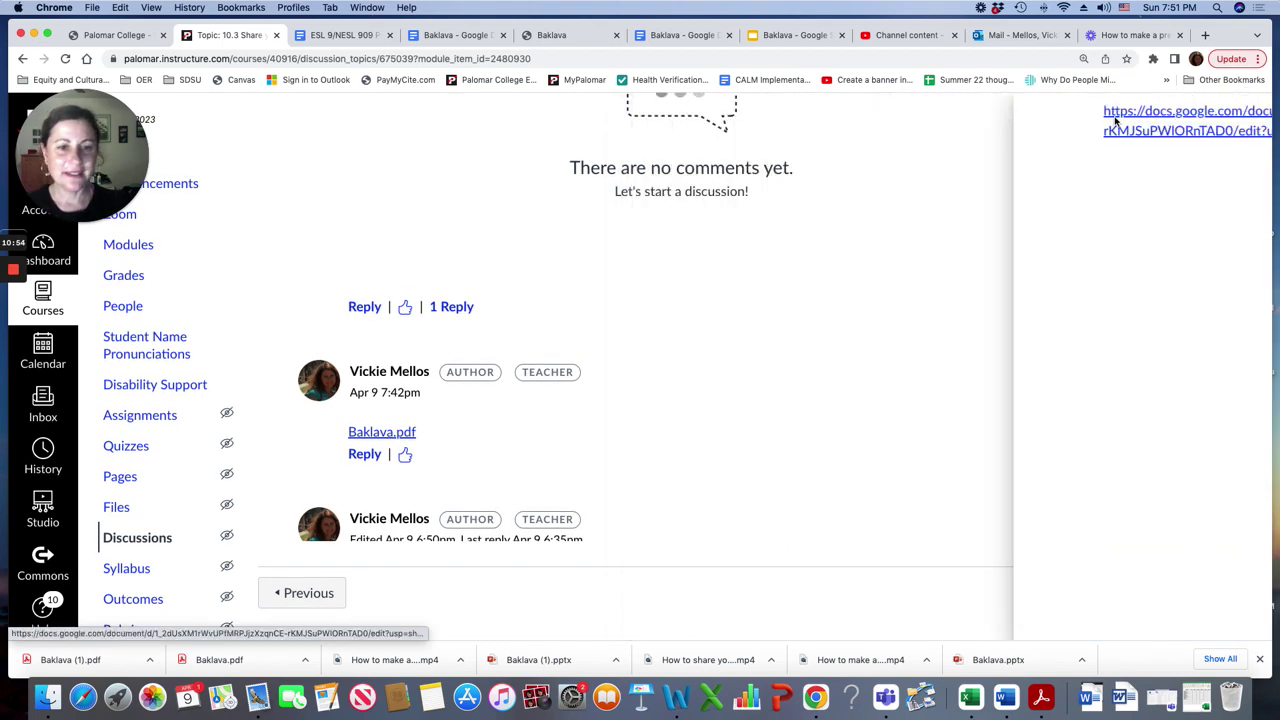
scroll(522, 322, "down", 5)
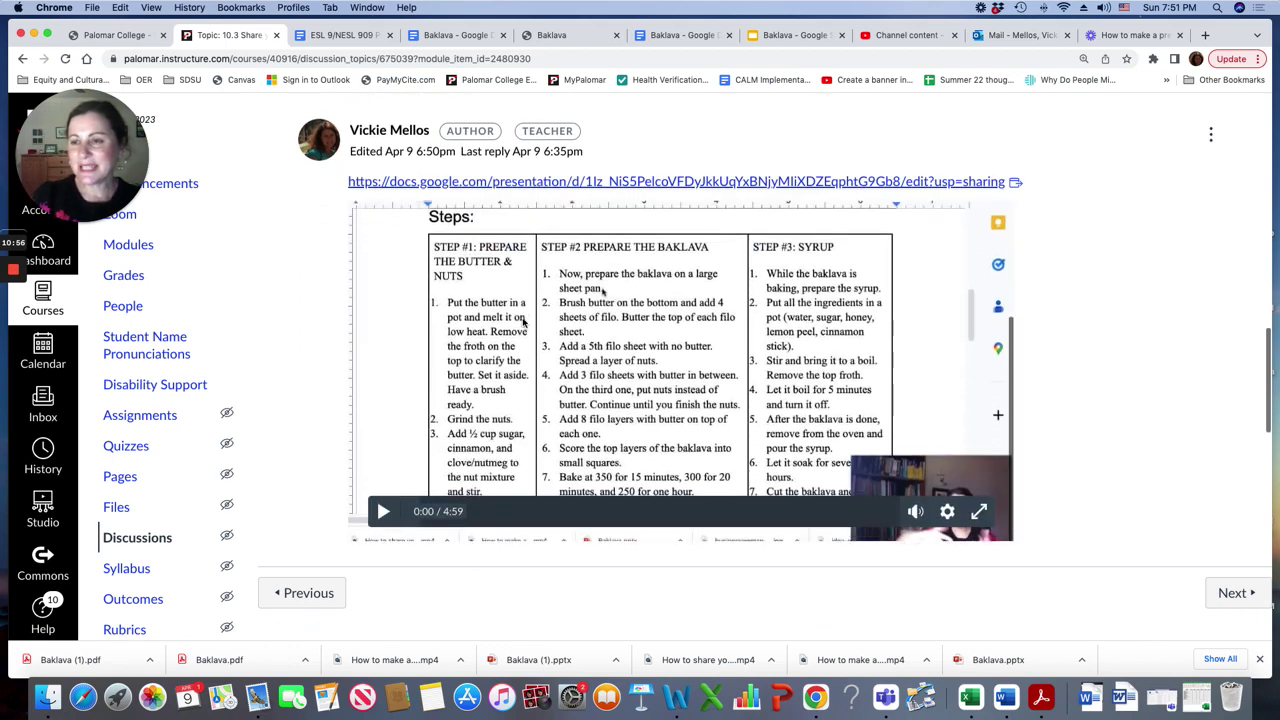
scroll(522, 322, "down", 7)
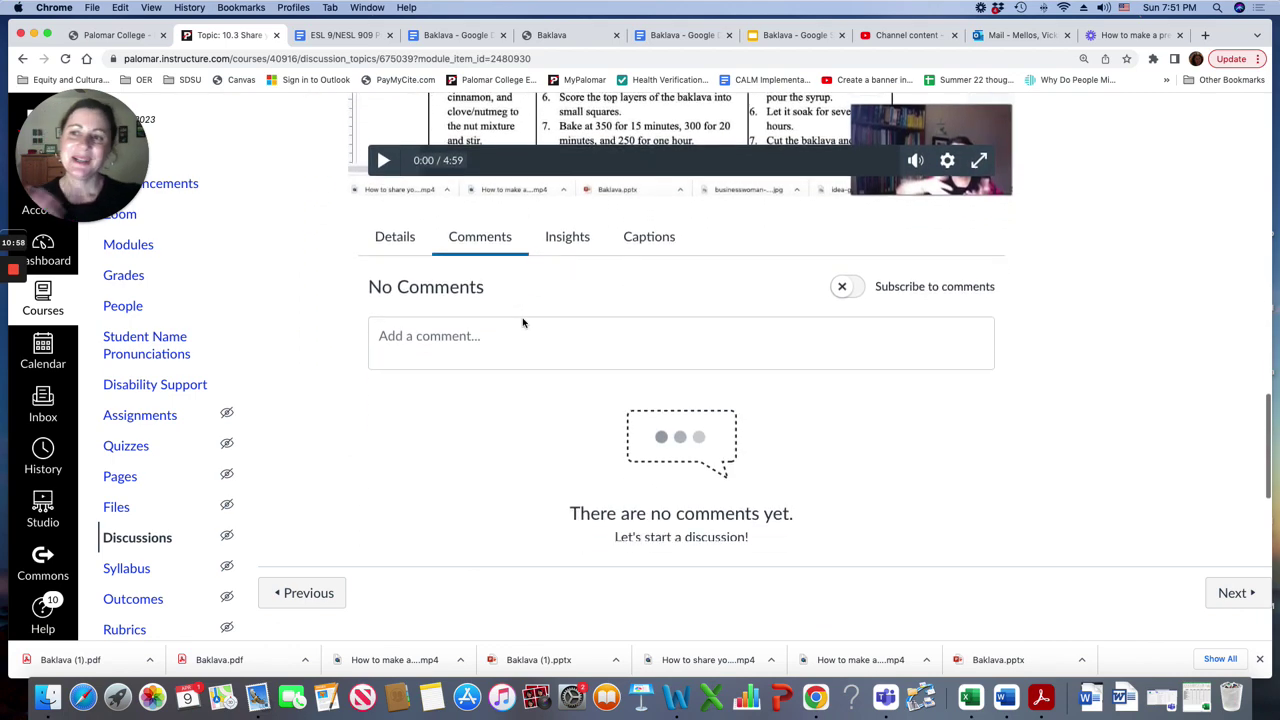
scroll(522, 322, "down", 1)
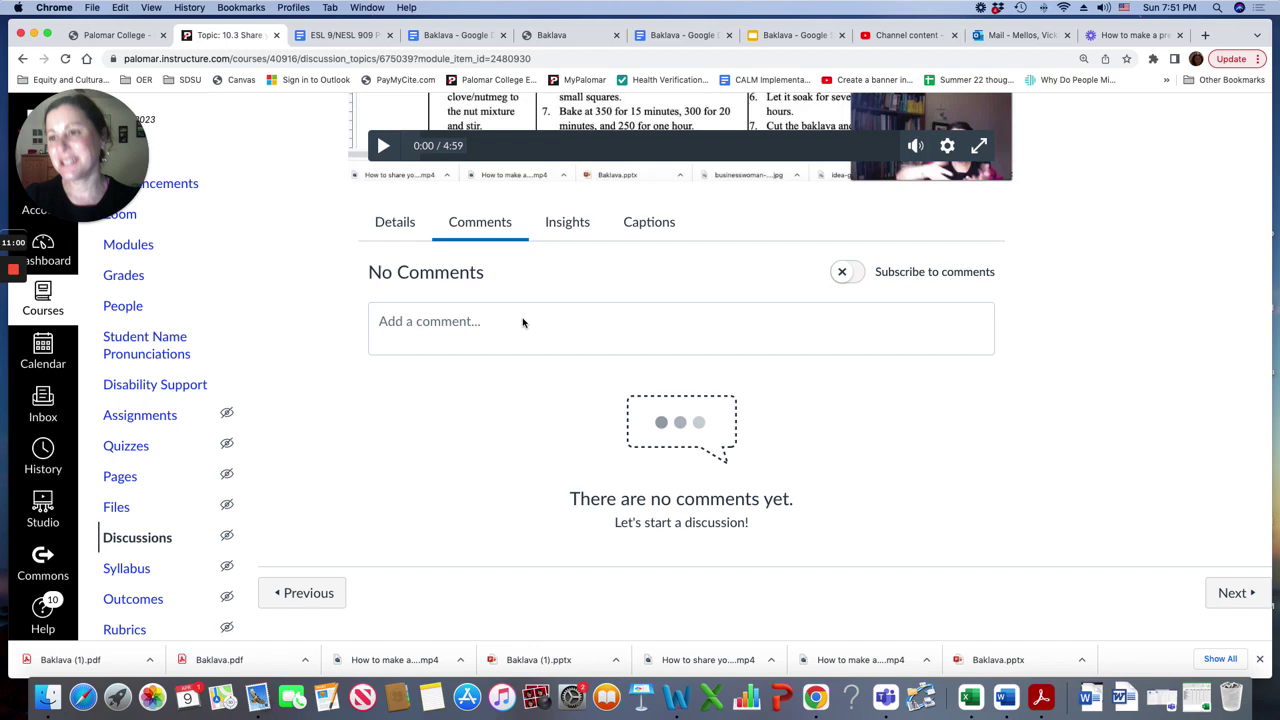
scroll(522, 322, "up", 10)
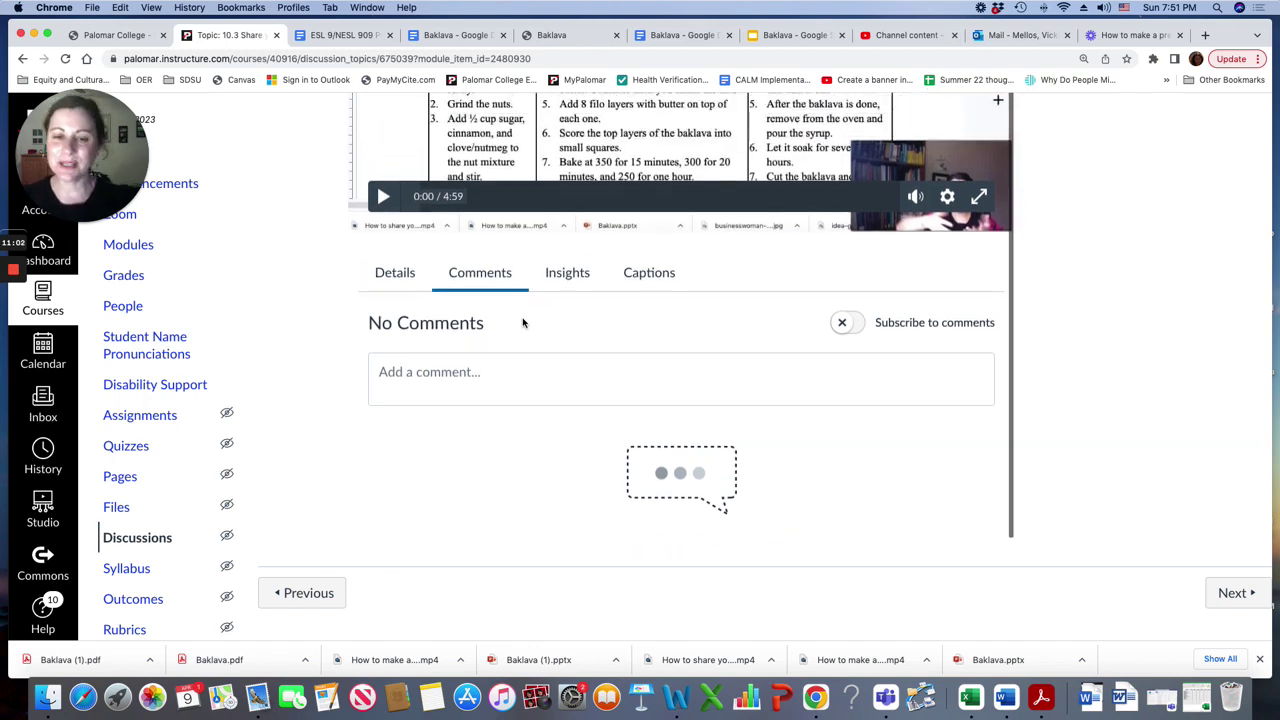
Review the 10.3 Share your presentation directions, covering the due date, presentation visual, presentation options and comments sections
scroll(522, 322, "up", 15)
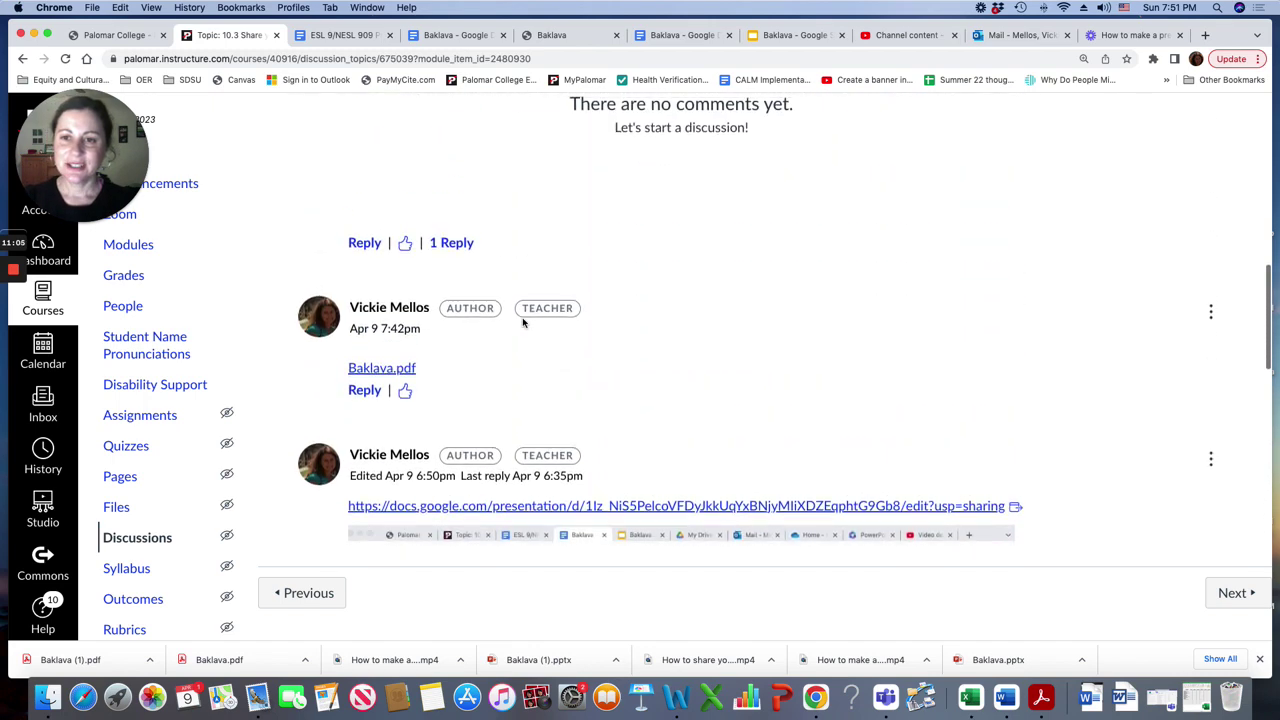
scroll(522, 322, "up", 15)
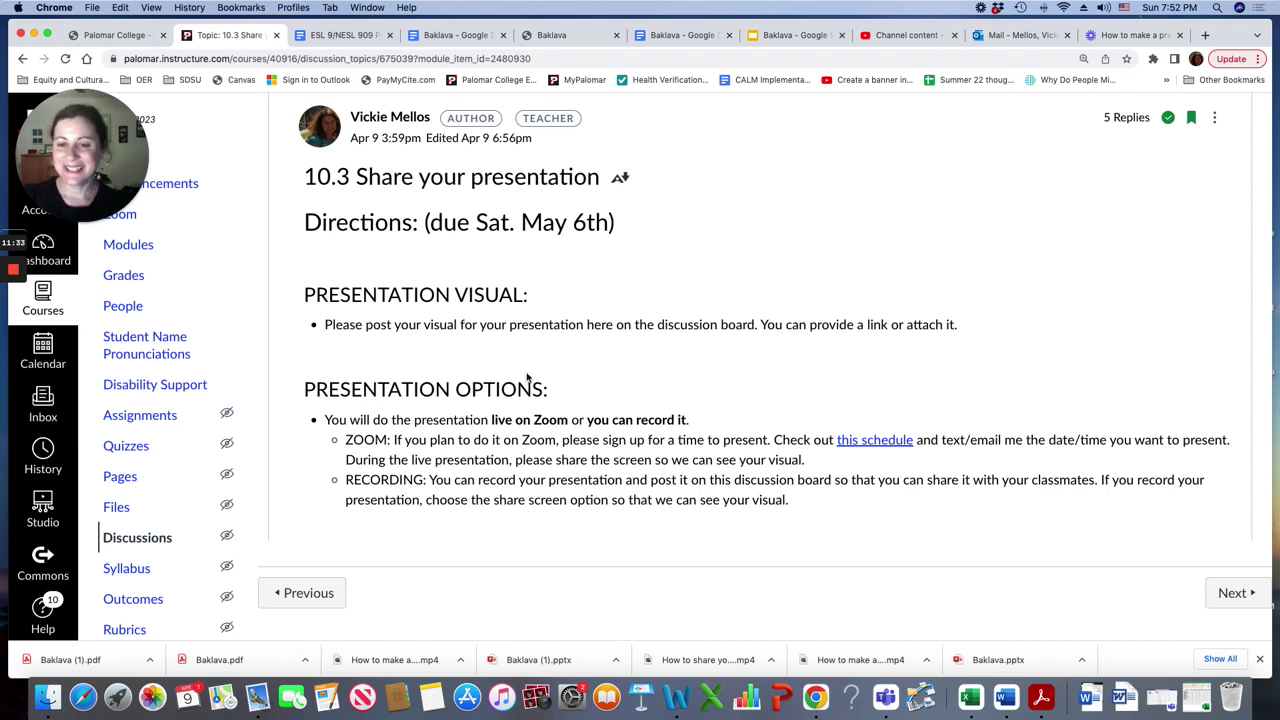
scroll(526, 378, "down", 1)
scroll(527, 383, "down", 1)
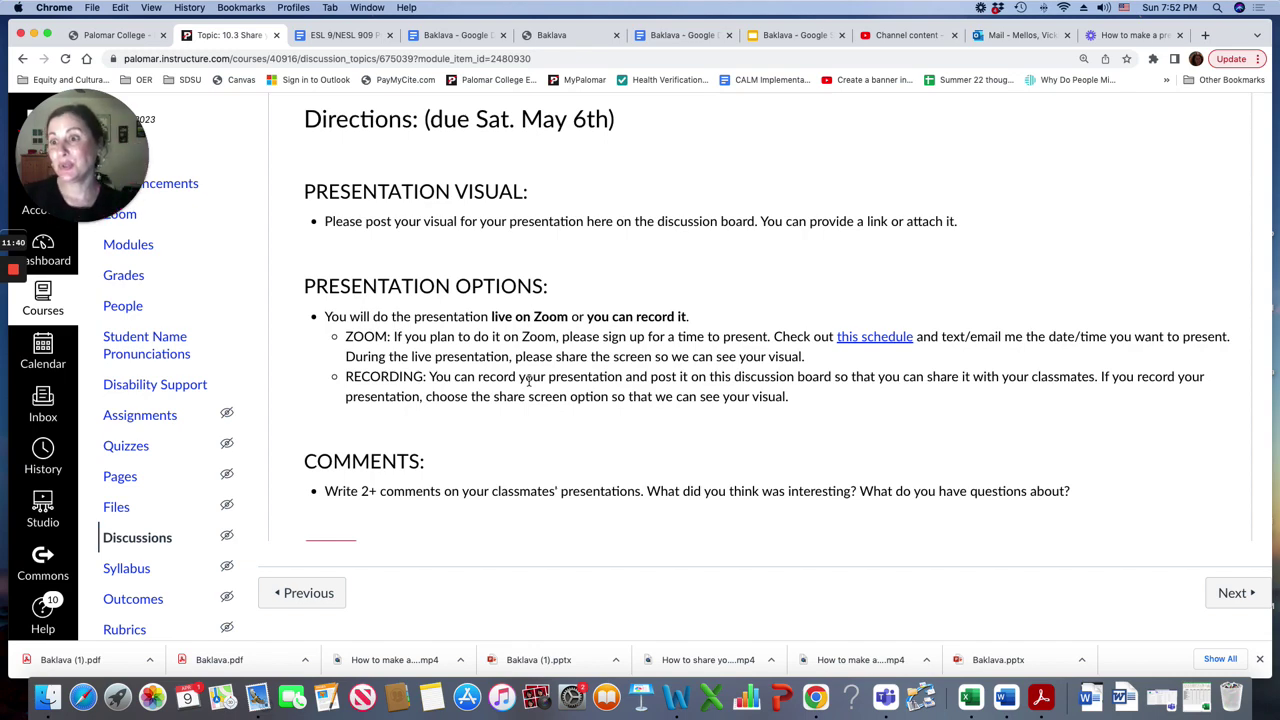
scroll(527, 383, "down", 6)
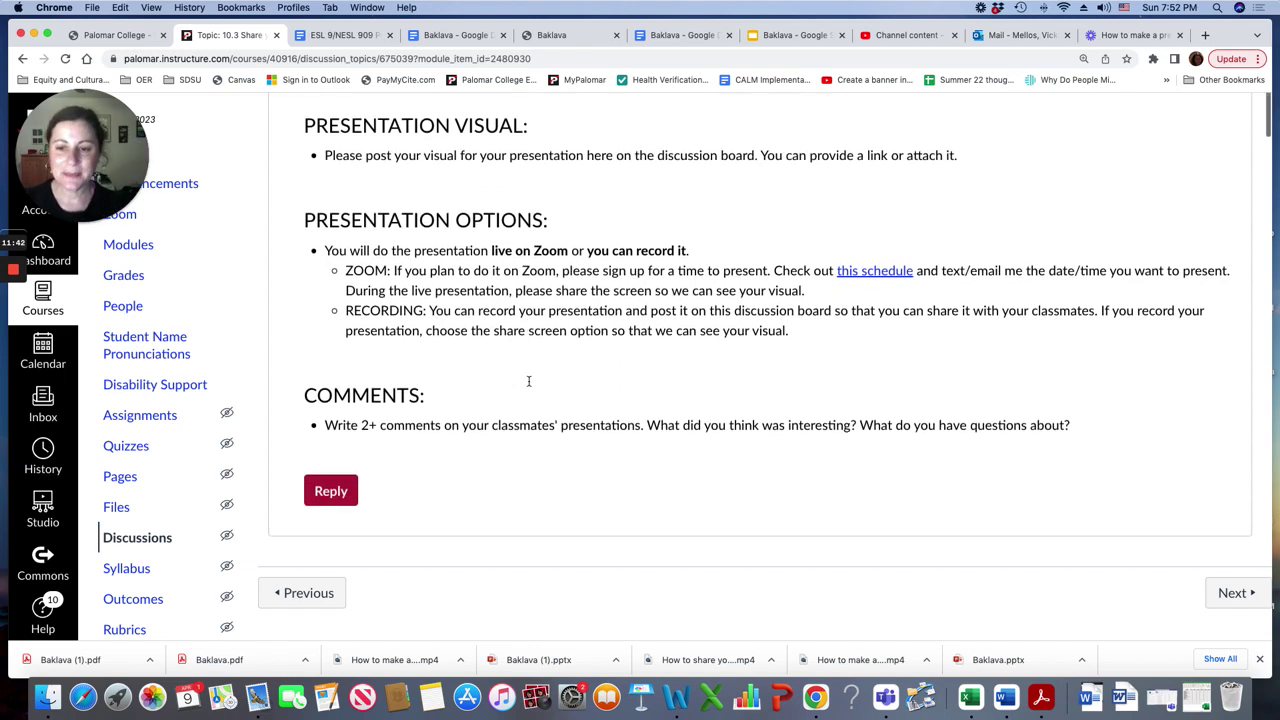
scroll(528, 382, "up", 8)
scroll(529, 385, "up", 1)
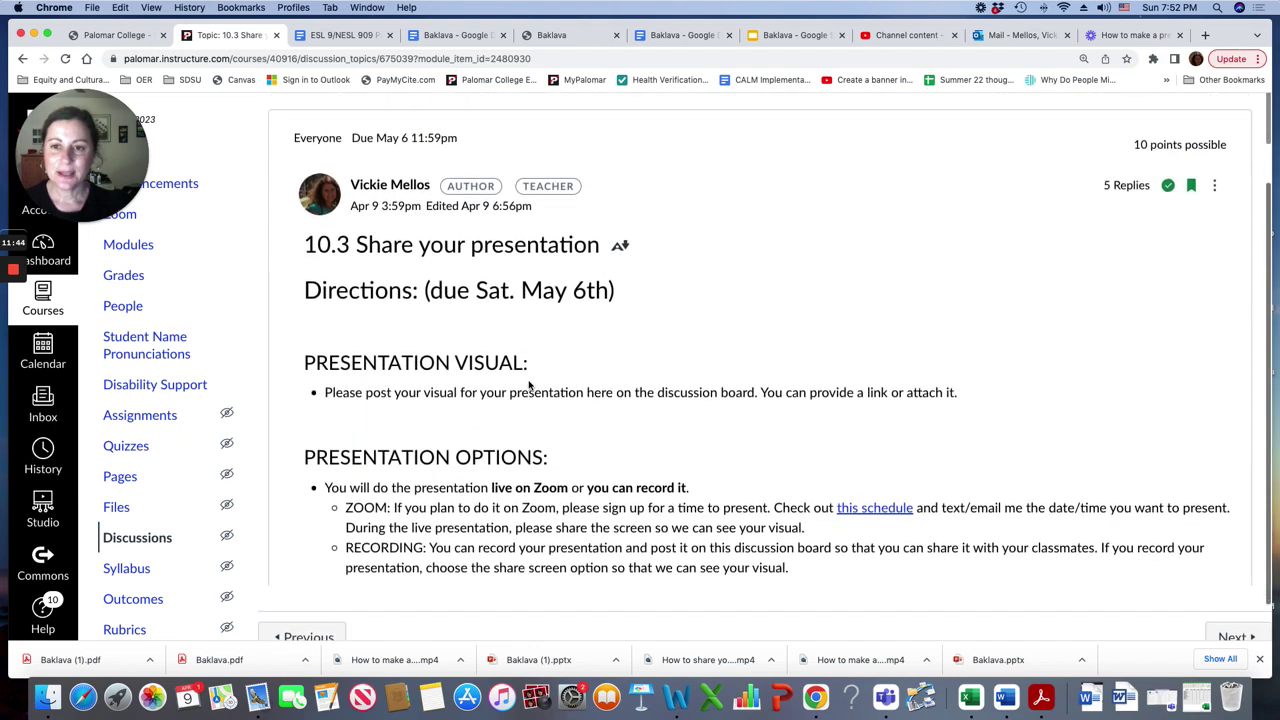
scroll(541, 311, "down", 5)
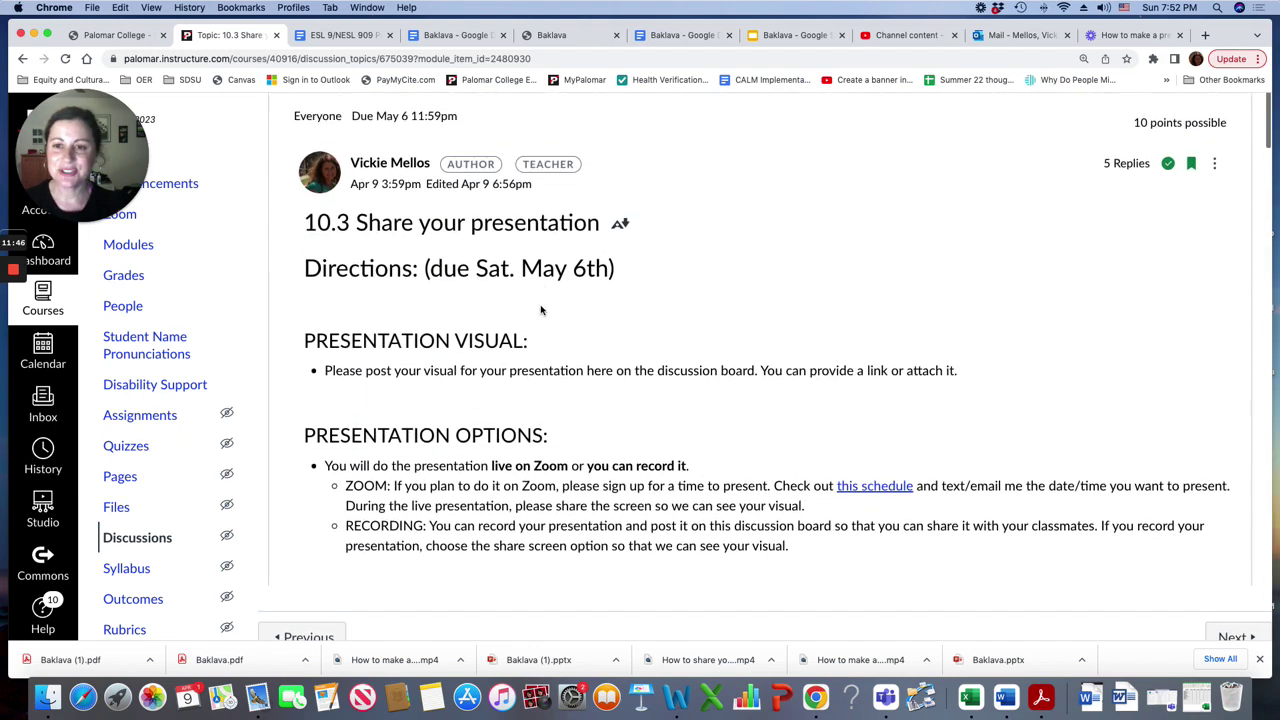
scroll(541, 311, "down", 1)
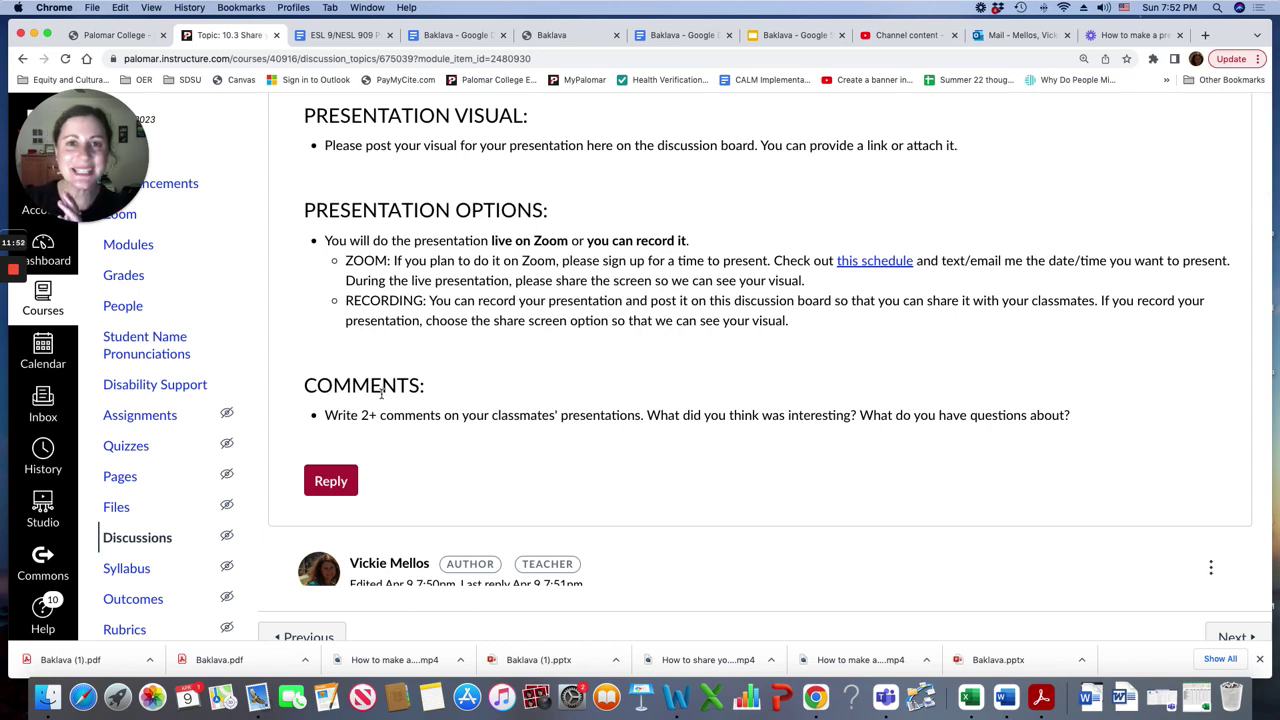
mouse_move(14, 269)
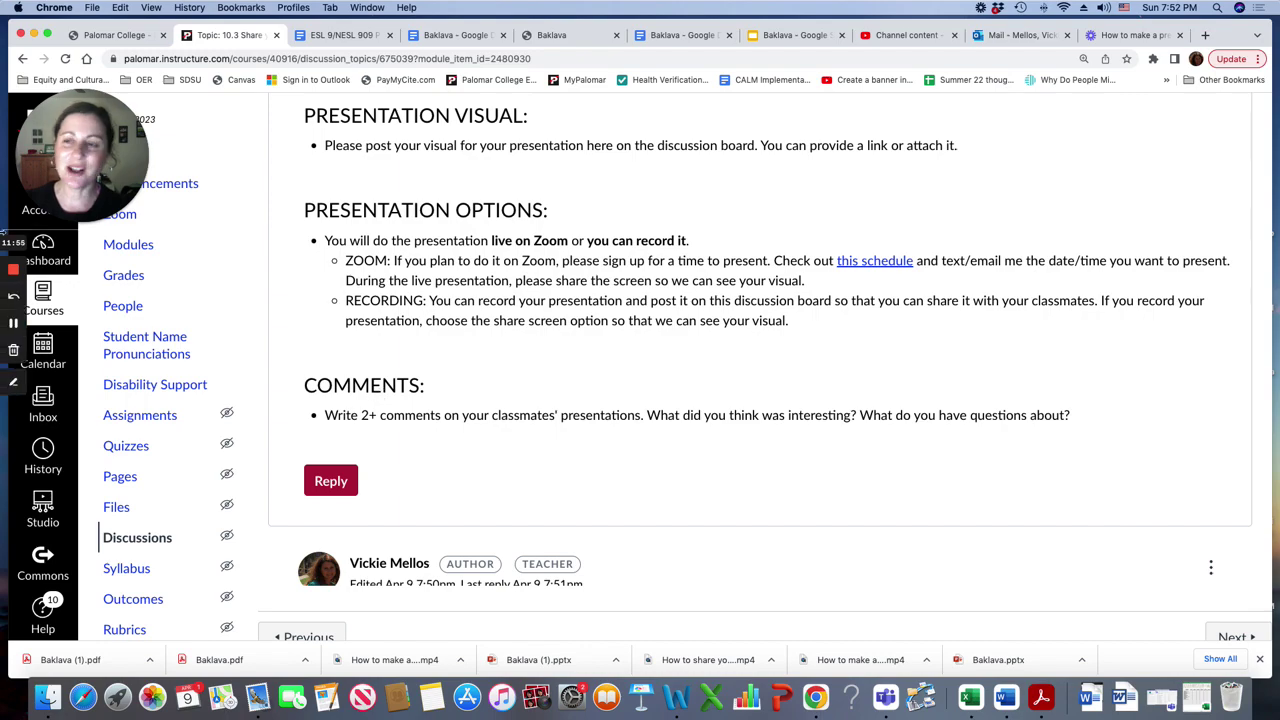